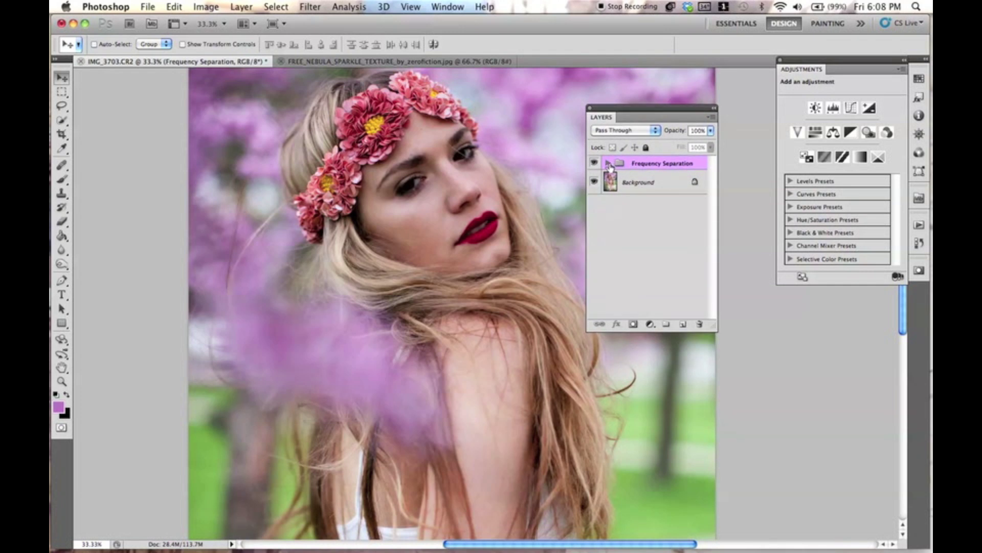
- Expand the Frequency Separation group and select the Low Frequency copy layer
{"action": "left_click_drag", "start_coordinate": [632, 119], "coordinate": [669, 136]}
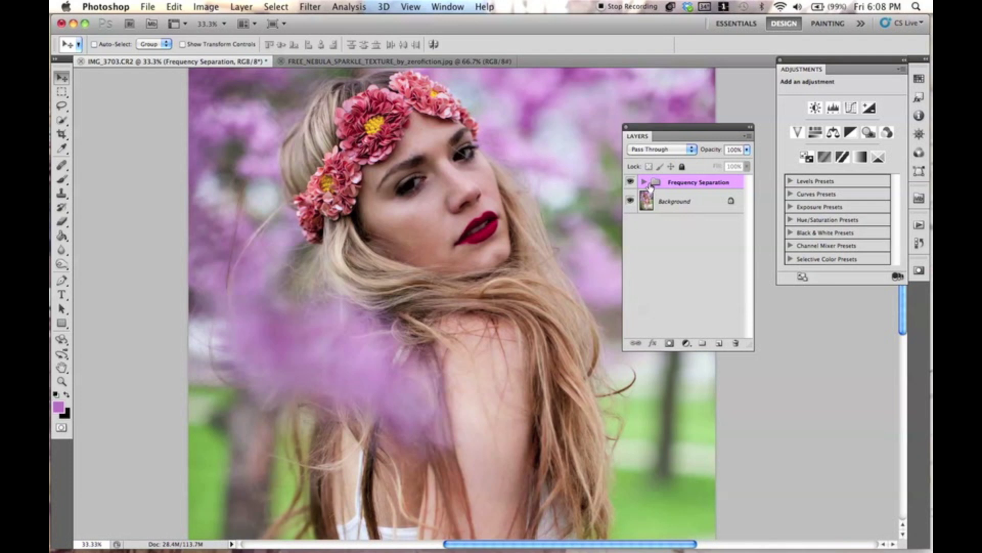
{"action": "left_click_drag", "start_coordinate": [661, 134], "coordinate": [664, 165]}
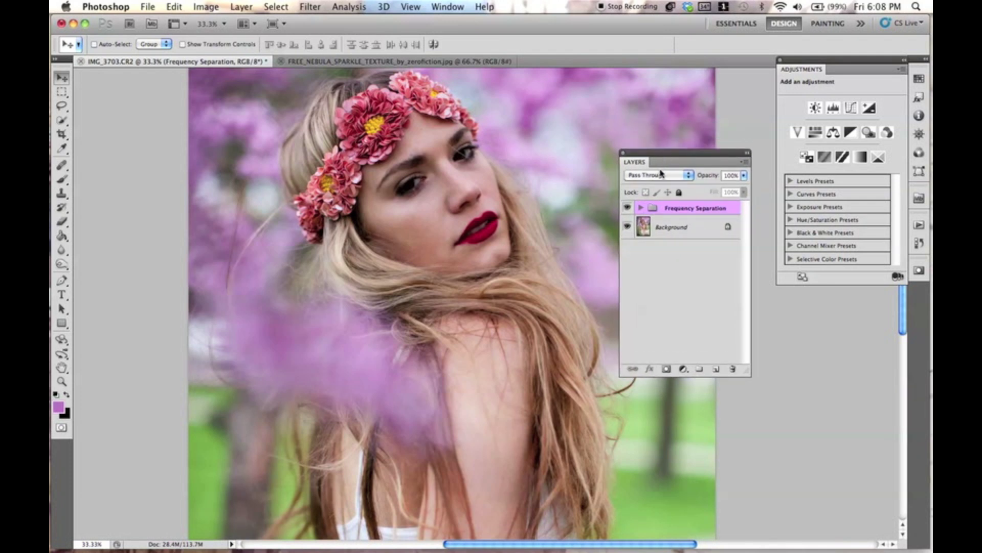
{"action": "left_click", "coordinate": [640, 208]}
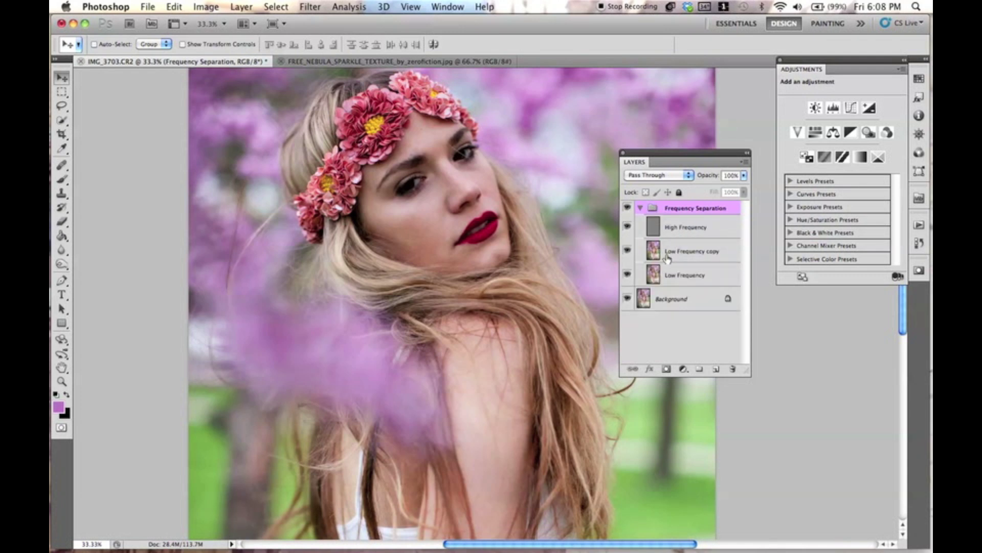
{"action": "left_click", "coordinate": [664, 258]}
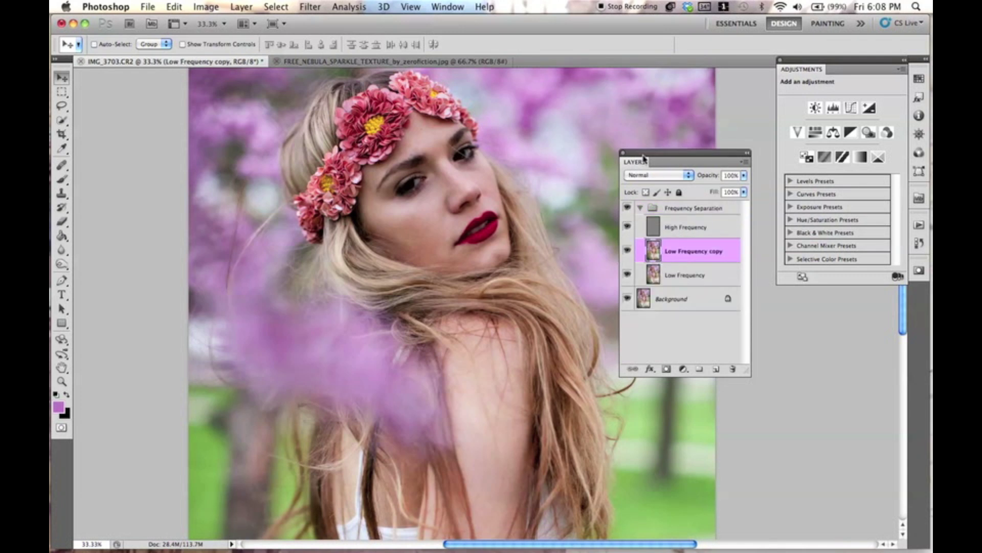
{"action": "left_click_drag", "start_coordinate": [655, 161], "coordinate": [620, 106]}
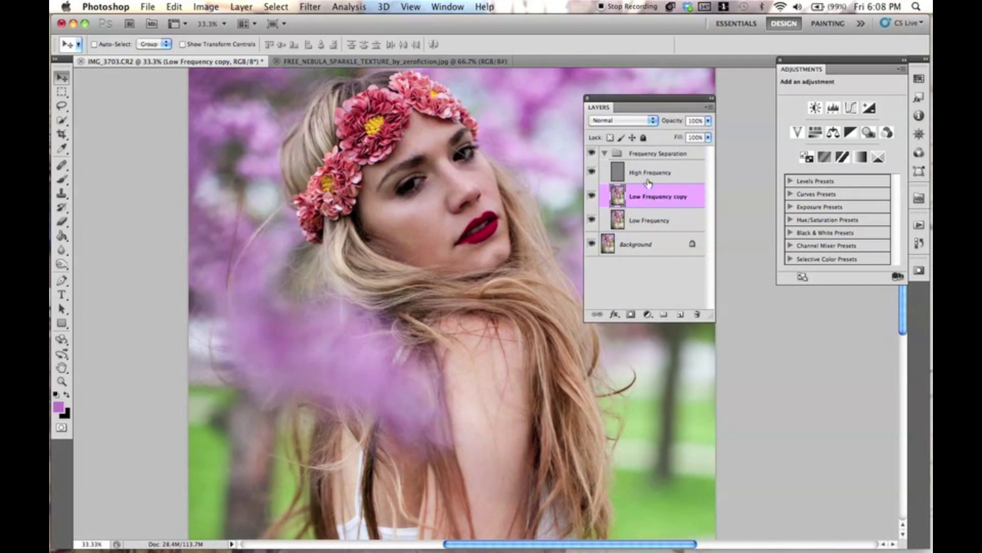
- Smooth the skin under the near eye and on the cheek with the Healing Brush on the Low Frequency copy layer
{"action": "key", "text": "super+equal"}
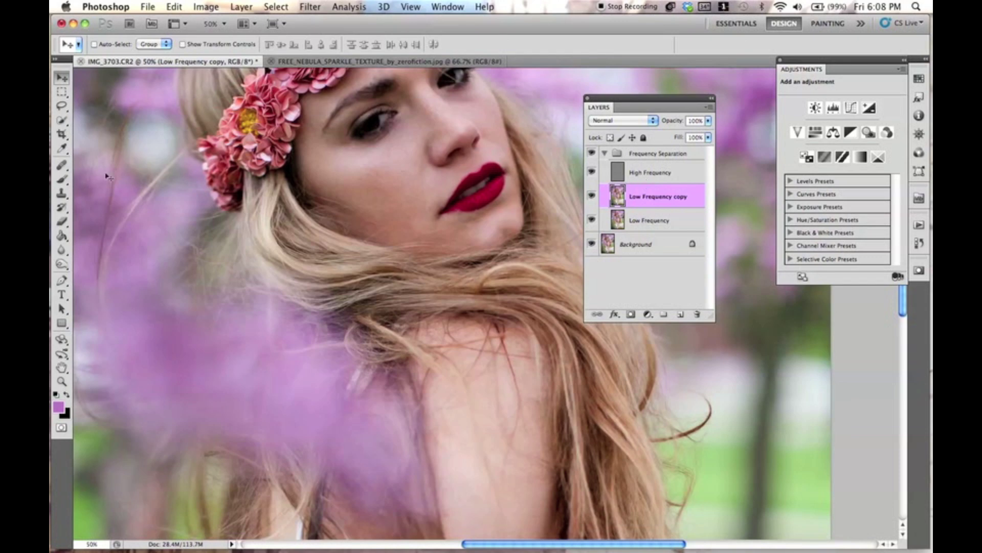
{"action": "left_click", "coordinate": [62, 166]}
{"action": "left_click_drag", "start_coordinate": [392, 159], "coordinate": [375, 258]}
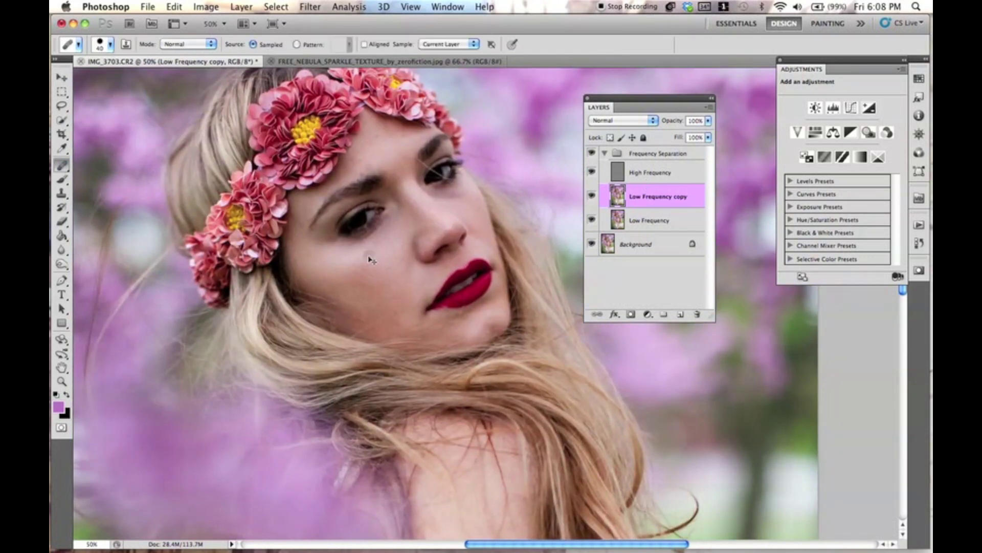
{"action": "key", "text": "super+equal"}
{"action": "mouse_move", "coordinate": [291, 245]}
{"action": "left_mouse_down"}
{"action": "mouse_move", "coordinate": [400, 279]}
{"action": "mouse_move", "coordinate": [369, 269]}
{"action": "left_mouse_up"}
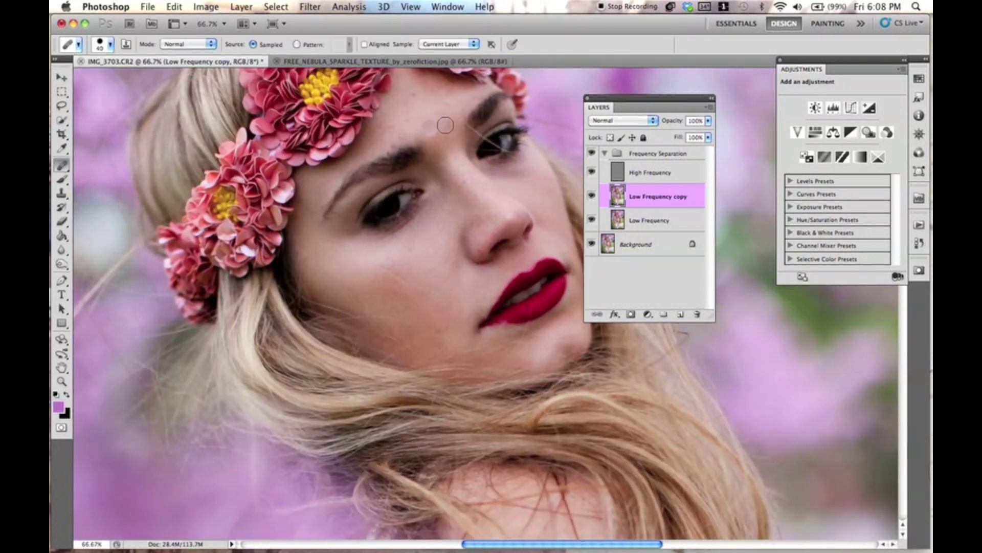
{"action": "mouse_move", "coordinate": [408, 252]}
{"action": "left_mouse_down"}
{"action": "mouse_move", "coordinate": [429, 256]}
{"action": "mouse_move", "coordinate": [444, 202]}
{"action": "mouse_move", "coordinate": [443, 231]}
{"action": "left_mouse_up"}
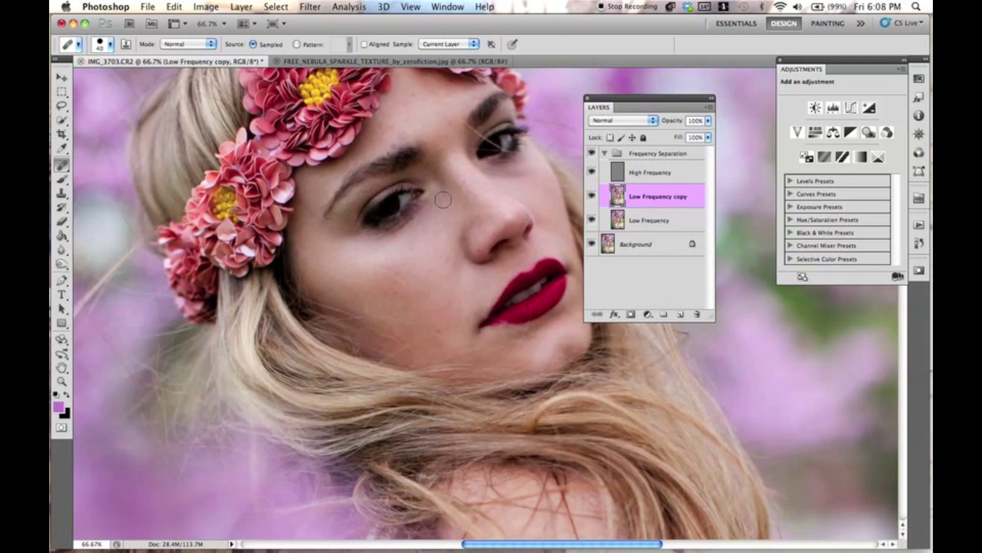
{"action": "mouse_move", "coordinate": [396, 294]}
{"action": "left_mouse_down"}
{"action": "mouse_move", "coordinate": [378, 281]}
{"action": "mouse_move", "coordinate": [407, 290]}
{"action": "mouse_move", "coordinate": [399, 290]}
{"action": "mouse_move", "coordinate": [421, 279]}
{"action": "left_mouse_up"}
{"action": "mouse_move", "coordinate": [425, 274]}
{"action": "left_mouse_down"}
{"action": "mouse_move", "coordinate": [436, 294]}
{"action": "mouse_move", "coordinate": [397, 274]}
{"action": "mouse_move", "coordinate": [448, 278]}
{"action": "mouse_move", "coordinate": [435, 231]}
{"action": "left_mouse_up"}
{"action": "left_click", "coordinate": [425, 250], "text": "alt"}
- Even out the forehead skin tones above the eyebrows with the Healing Brush on the Low Frequency copy layer
{"action": "scroll", "coordinate": [417, 226], "scroll_direction": "up", "scroll_amount": 5}
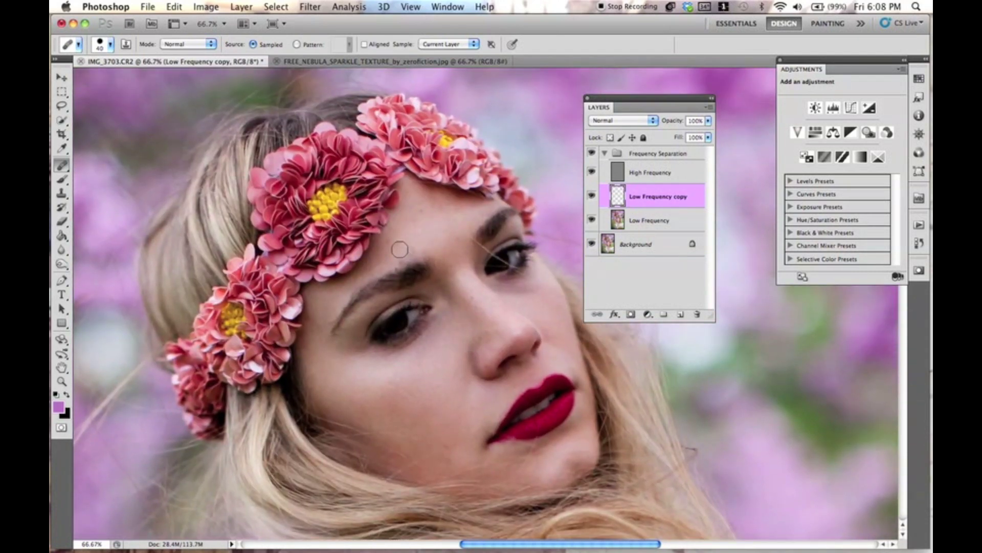
{"action": "mouse_move", "coordinate": [403, 229]}
{"action": "left_mouse_down"}
{"action": "mouse_move", "coordinate": [424, 215]}
{"action": "mouse_move", "coordinate": [400, 242]}
{"action": "mouse_move", "coordinate": [401, 222]}
{"action": "mouse_move", "coordinate": [399, 235]}
{"action": "left_mouse_up"}
{"action": "left_click", "coordinate": [416, 221], "text": "alt"}
{"action": "left_click", "coordinate": [436, 212]}
{"action": "left_click_drag", "start_coordinate": [457, 219], "coordinate": [443, 213]}
{"action": "left_click", "coordinate": [429, 225]}
{"action": "left_click", "coordinate": [400, 256]}
{"action": "left_click_drag", "start_coordinate": [421, 238], "coordinate": [397, 256]}
{"action": "left_click_drag", "start_coordinate": [425, 222], "coordinate": [408, 251]}
{"action": "left_click", "coordinate": [425, 221]}
{"action": "mouse_move", "coordinate": [447, 219]}
{"action": "left_mouse_down"}
{"action": "mouse_move", "coordinate": [439, 228]}
{"action": "mouse_move", "coordinate": [452, 220]}
{"action": "mouse_move", "coordinate": [418, 214]}
{"action": "left_mouse_up"}
- Heal the skin below the far eye, comparing the portrait with the Frequency Separation group hidden and shown
{"action": "key", "text": "space"}
{"action": "mouse_move", "coordinate": [380, 267]}
{"action": "left_mouse_down"}
{"action": "mouse_move", "coordinate": [384, 220]}
{"action": "mouse_move", "coordinate": [350, 151]}
{"action": "left_mouse_up"}
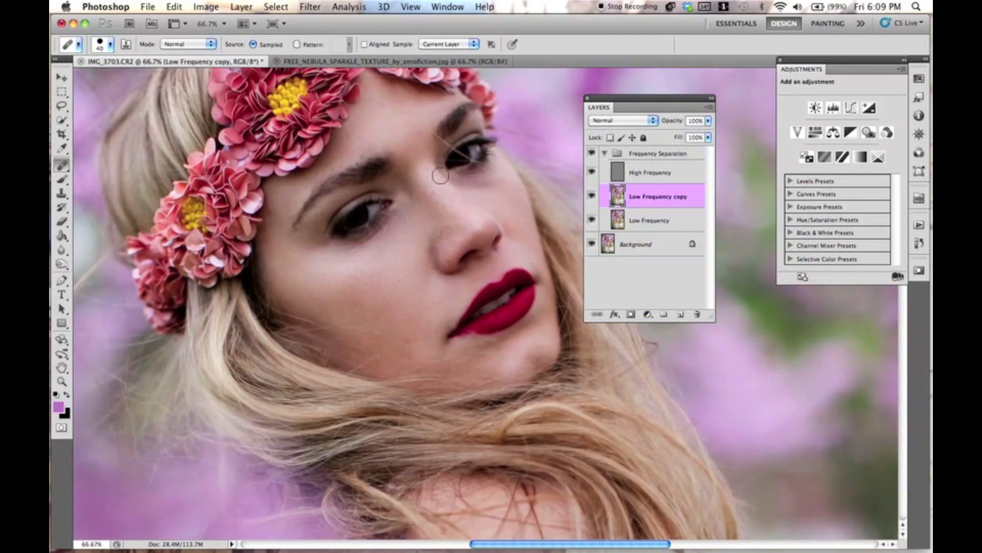
{"action": "left_click", "coordinate": [503, 197], "text": "alt"}
{"action": "mouse_move", "coordinate": [499, 186]}
{"action": "left_mouse_down"}
{"action": "mouse_move", "coordinate": [483, 181]}
{"action": "mouse_move", "coordinate": [504, 196]}
{"action": "left_mouse_up"}
{"action": "left_click", "coordinate": [591, 153]}
{"action": "left_click", "coordinate": [591, 154]}
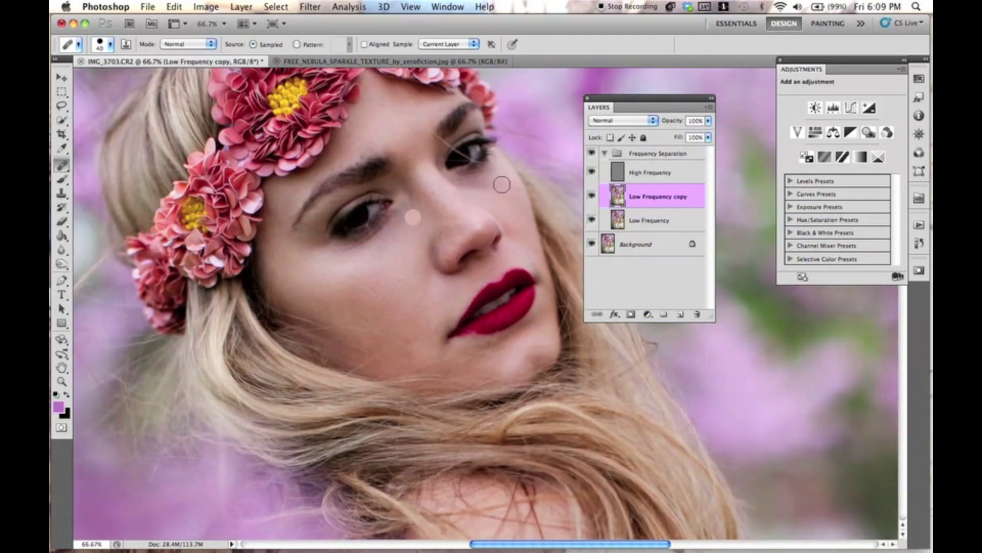
{"action": "mouse_move", "coordinate": [482, 185]}
{"action": "left_mouse_down"}
{"action": "mouse_move", "coordinate": [490, 190]}
{"action": "mouse_move", "coordinate": [461, 181]}
{"action": "mouse_move", "coordinate": [497, 189]}
{"action": "mouse_move", "coordinate": [469, 180]}
{"action": "mouse_move", "coordinate": [482, 184]}
{"action": "mouse_move", "coordinate": [473, 191]}
{"action": "left_mouse_up"}
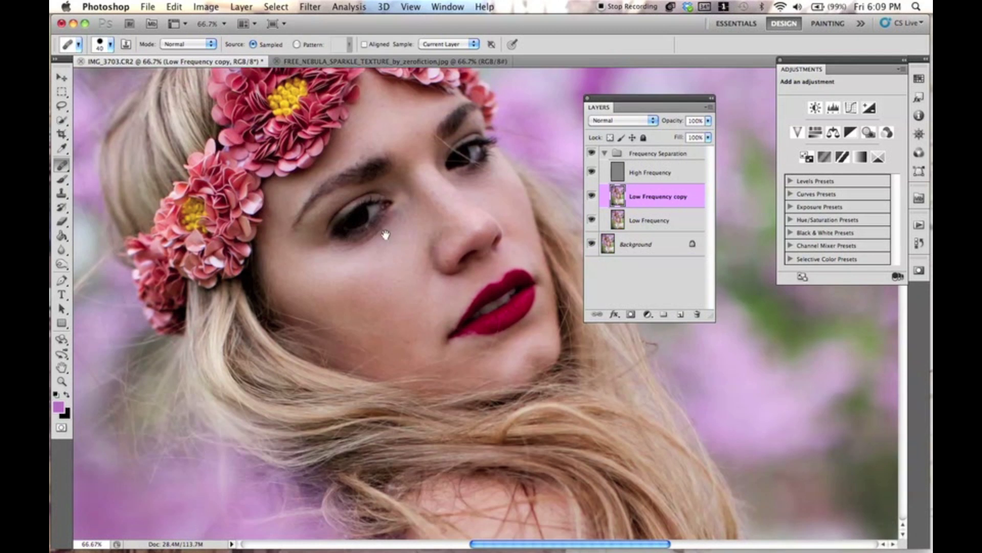
- Heal the forehead's texture blemishes on the High Frequency layer with a 30 px Healing Brush
{"action": "scroll", "coordinate": [389, 215], "scroll_direction": "up", "scroll_amount": 3}
{"action": "key", "text": "alt+bracketright"}
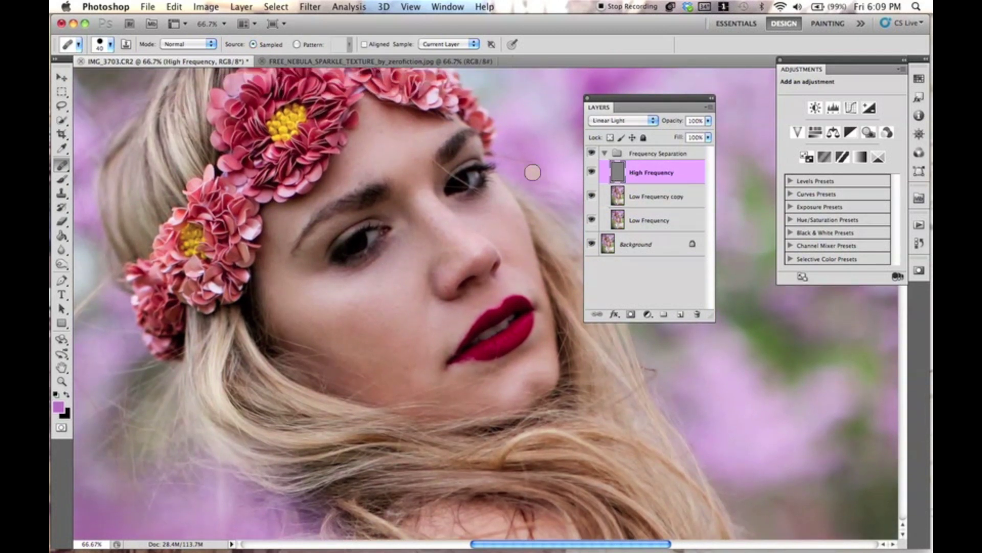
{"action": "left_click", "coordinate": [382, 144], "text": "alt"}
{"action": "left_click", "coordinate": [381, 134]}
{"action": "left_click_drag", "start_coordinate": [403, 139], "coordinate": [392, 131]}
{"action": "mouse_move", "coordinate": [419, 161]}
{"action": "left_mouse_down"}
{"action": "mouse_move", "coordinate": [402, 135]}
{"action": "mouse_move", "coordinate": [415, 133]}
{"action": "mouse_move", "coordinate": [387, 142]}
{"action": "mouse_move", "coordinate": [404, 146]}
{"action": "mouse_move", "coordinate": [351, 174]}
{"action": "mouse_move", "coordinate": [382, 163]}
{"action": "mouse_move", "coordinate": [368, 158]}
{"action": "mouse_move", "coordinate": [388, 159]}
{"action": "mouse_move", "coordinate": [353, 183]}
{"action": "mouse_move", "coordinate": [381, 165]}
{"action": "mouse_move", "coordinate": [386, 173]}
{"action": "mouse_move", "coordinate": [358, 183]}
{"action": "mouse_move", "coordinate": [392, 150]}
{"action": "left_mouse_up"}
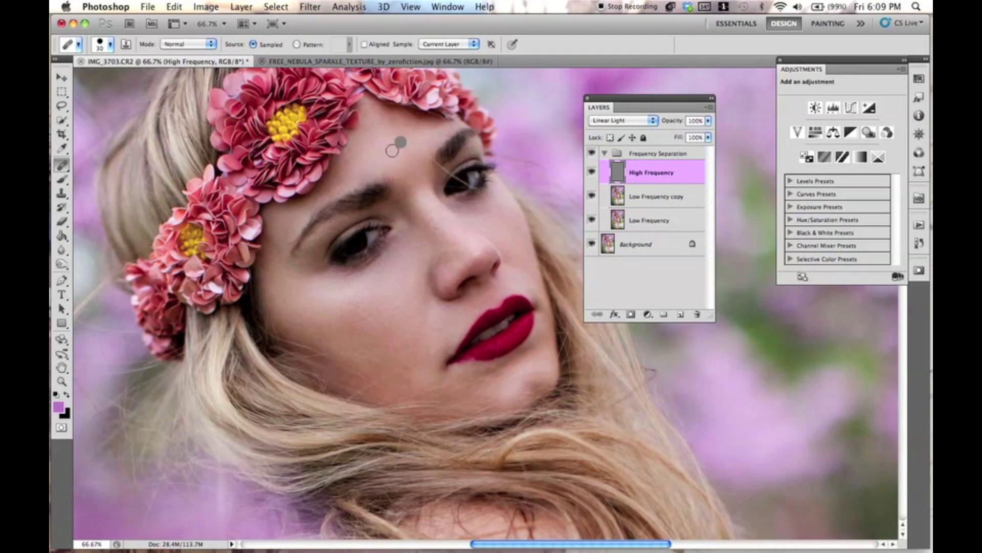
{"action": "left_click", "coordinate": [372, 128]}
{"action": "left_click", "coordinate": [399, 130]}
- Heal the skin texture under the near eye and beside the nose on the High Frequency layer
{"action": "left_click_drag", "start_coordinate": [399, 209], "coordinate": [371, 152]}
{"action": "left_click", "coordinate": [361, 232], "text": "alt"}
{"action": "left_click", "coordinate": [344, 233]}
{"action": "left_click_drag", "start_coordinate": [359, 216], "coordinate": [374, 201]}
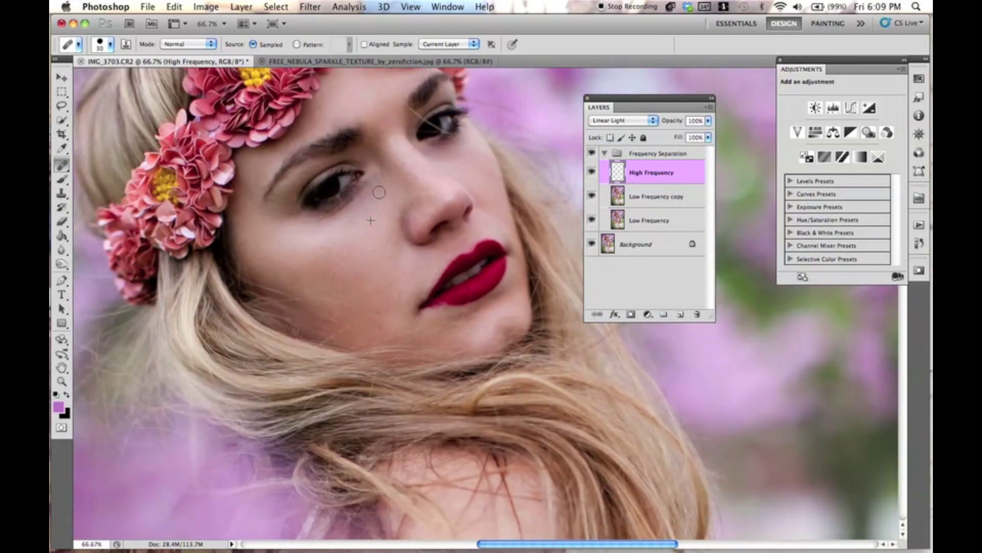
{"action": "mouse_move", "coordinate": [390, 201]}
{"action": "left_mouse_down"}
{"action": "mouse_move", "coordinate": [381, 202]}
{"action": "mouse_move", "coordinate": [391, 245]}
{"action": "mouse_move", "coordinate": [382, 248]}
{"action": "mouse_move", "coordinate": [379, 307]}
{"action": "mouse_move", "coordinate": [394, 289]}
{"action": "mouse_move", "coordinate": [403, 299]}
{"action": "mouse_move", "coordinate": [409, 280]}
{"action": "mouse_move", "coordinate": [399, 305]}
{"action": "mouse_move", "coordinate": [416, 272]}
{"action": "left_mouse_up"}
- Heal the remaining texture flaws below the far eye and along the nose bridge on the High Frequency layer
{"action": "left_click", "coordinate": [468, 165], "text": "alt"}
{"action": "left_click_drag", "start_coordinate": [451, 161], "coordinate": [438, 155]}
{"action": "scroll", "coordinate": [450, 159], "scroll_direction": "up", "scroll_amount": 5}
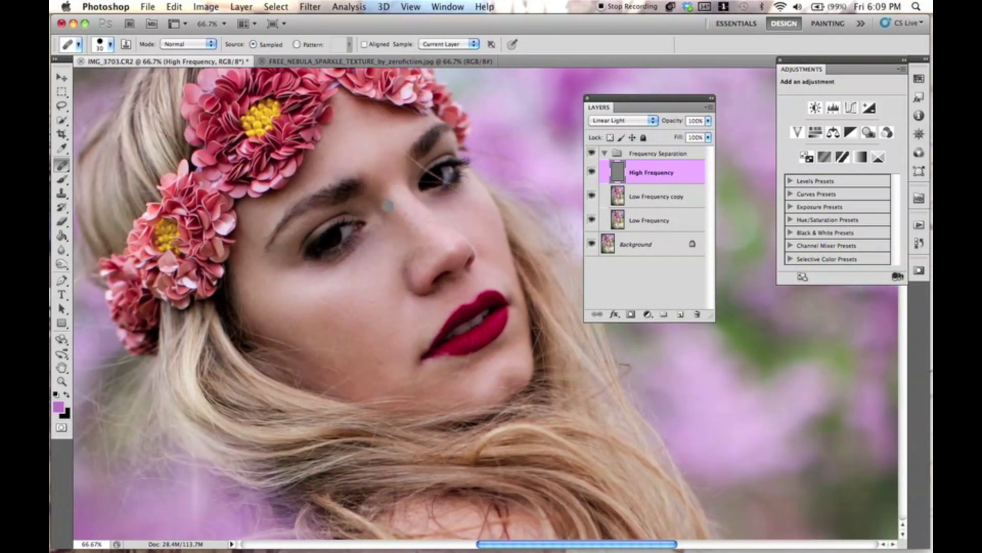
{"action": "left_click", "coordinate": [346, 161]}
{"action": "scroll", "coordinate": [333, 285], "scroll_direction": "down", "scroll_amount": 2}
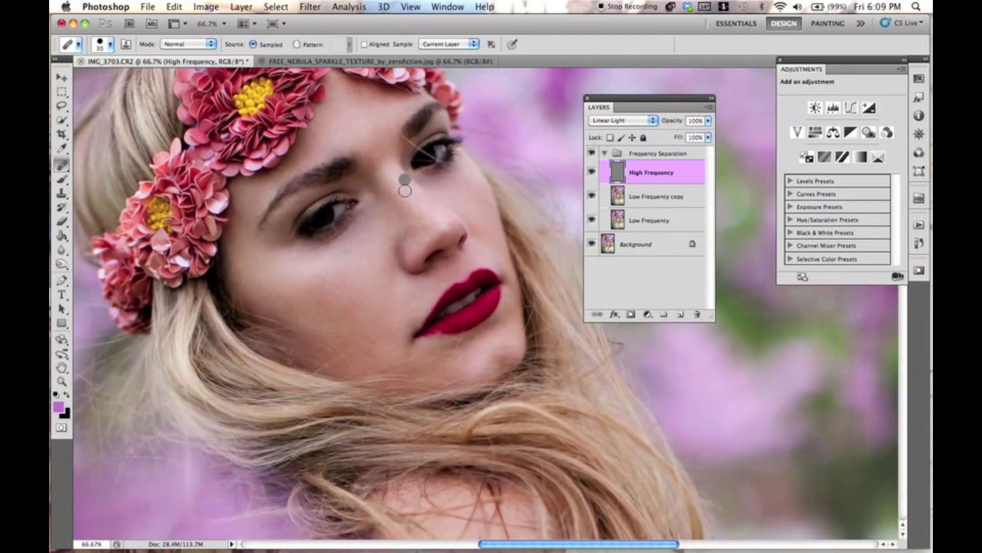
{"action": "left_click_drag", "start_coordinate": [390, 172], "coordinate": [410, 200]}
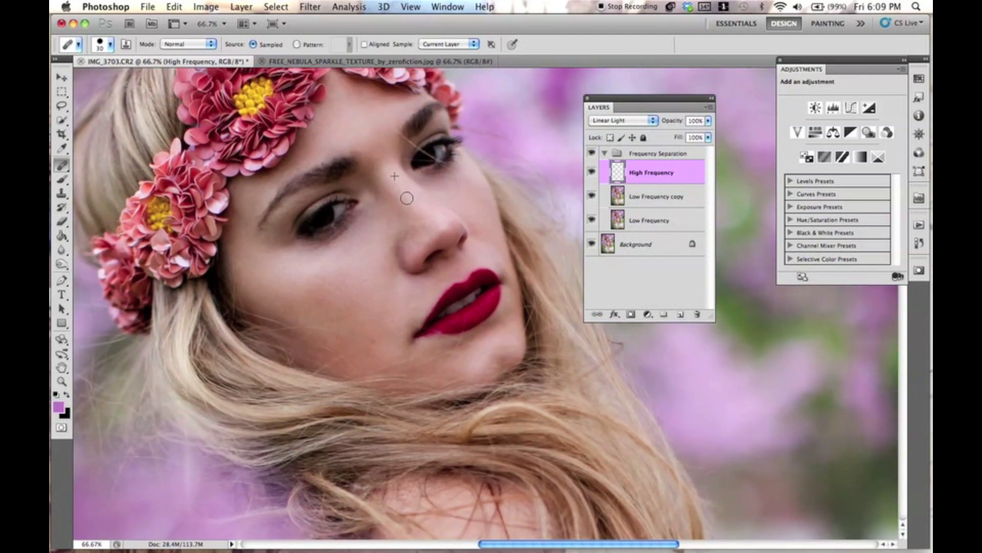
{"action": "mouse_move", "coordinate": [405, 196]}
{"action": "left_mouse_down"}
{"action": "mouse_move", "coordinate": [421, 202]}
{"action": "mouse_move", "coordinate": [422, 218]}
{"action": "mouse_move", "coordinate": [437, 216]}
{"action": "mouse_move", "coordinate": [425, 223]}
{"action": "mouse_move", "coordinate": [444, 238]}
{"action": "left_mouse_up"}
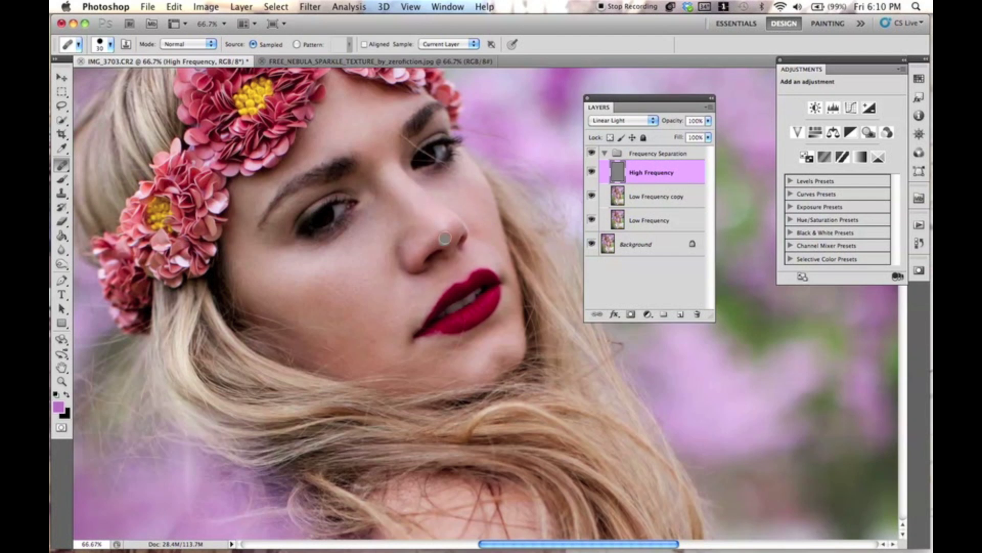
- Duplicate the Low Frequency copy layer and add a new layer named eyes above the duplicate
{"action": "left_click", "coordinate": [636, 193]}
{"action": "key", "text": "super+j"}
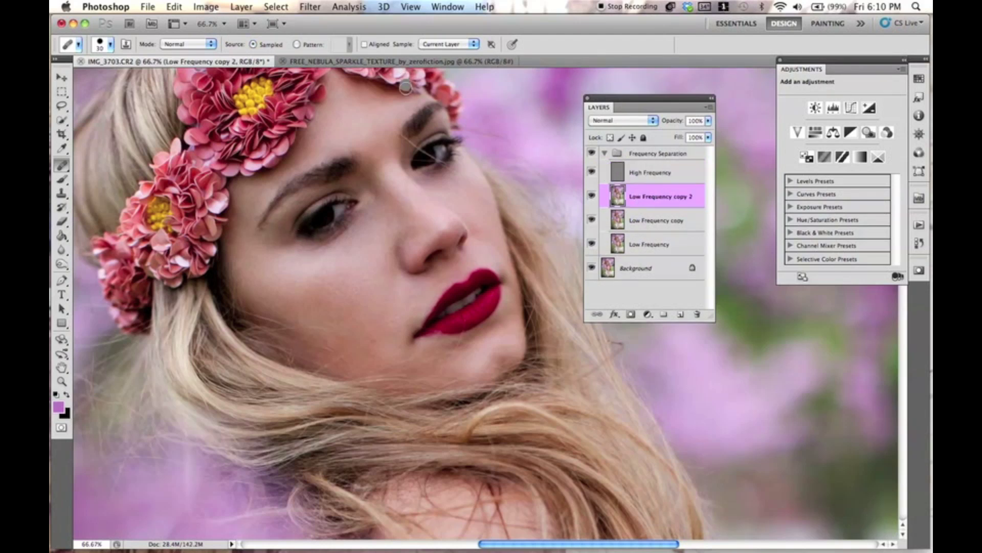
{"action": "key", "text": "super+shift+n"}
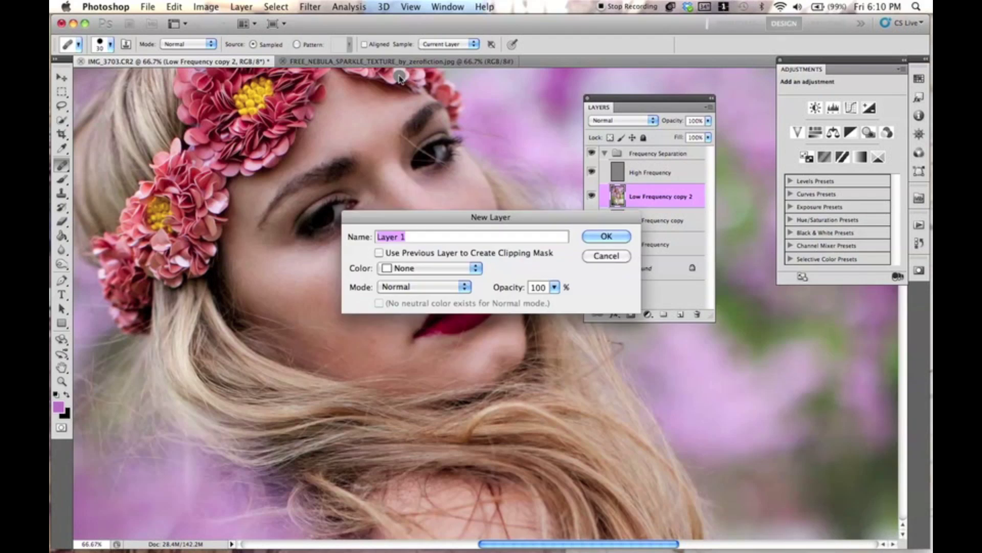
{"action": "type", "text": "eyes"}
{"action": "key", "text": "Return"}
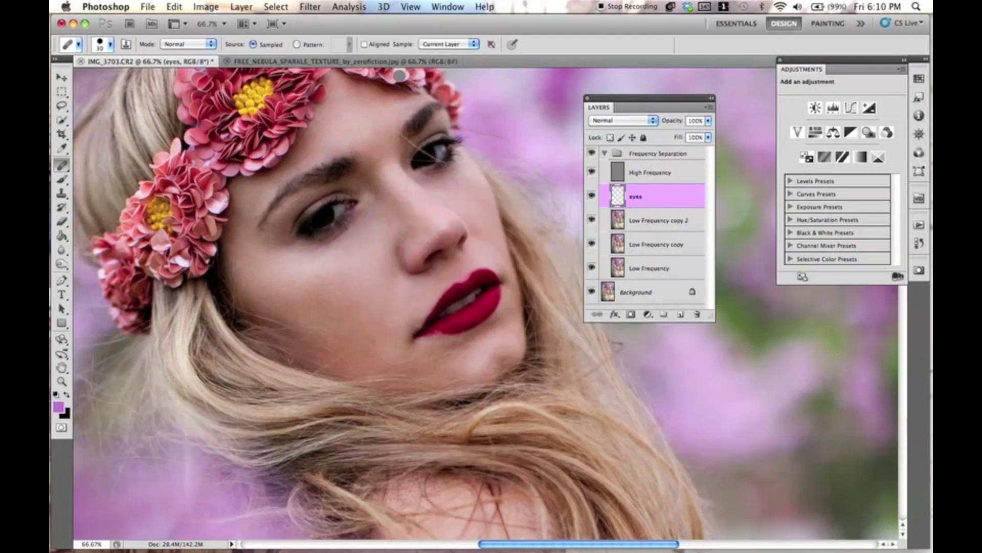
- Paint white over the iris on the eyes layer with a 70 px Brush at 11% opacity
{"action": "key", "text": "b"}
{"action": "key", "text": "d"}
{"action": "key", "text": "x"}
{"action": "key", "text": "bracketleft"}
{"action": "key", "text": "bracketleft"}
{"action": "key", "text": "bracketleft"}
{"action": "key", "text": "bracketleft"}
{"action": "key", "text": "bracketleft"}
{"action": "key", "text": "bracketleft"}
{"action": "key", "text": "bracketleft"}
{"action": "key", "text": "bracketleft"}
{"action": "key", "text": "bracketleft"}
{"action": "key", "text": "bracketleft"}
{"action": "key", "text": "bracketleft"}
{"action": "key", "text": "bracketleft"}
{"action": "key", "text": "bracketleft"}
{"action": "key", "text": "bracketleft"}
{"action": "key", "text": "bracketleft"}
{"action": "key", "text": "bracketleft"}
{"action": "key", "text": "bracketleft"}
{"action": "key", "text": "bracketleft"}
{"action": "key", "text": "bracketleft"}
{"action": "key", "text": "bracketleft"}
{"action": "key", "text": "bracketleft"}
{"action": "key", "text": "bracketleft"}
{"action": "key", "text": "bracketleft"}
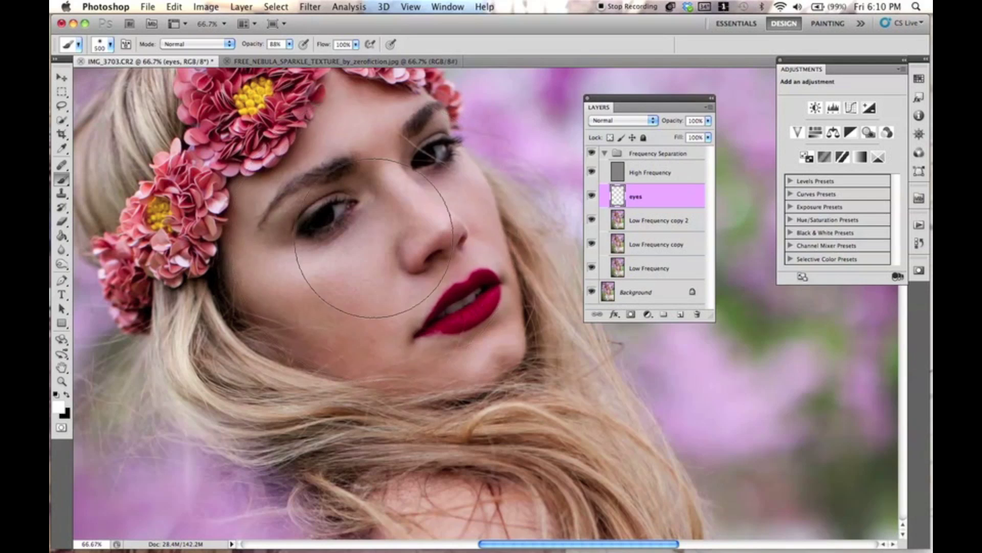
{"action": "left_click", "coordinate": [110, 46]}
{"action": "mouse_move", "coordinate": [188, 128]}
{"action": "left_mouse_down"}
{"action": "mouse_move", "coordinate": [188, 166]}
{"action": "mouse_move", "coordinate": [187, 128]}
{"action": "left_mouse_up"}
{"action": "double_click", "coordinate": [155, 128]}
{"action": "key", "text": "bracketleft"}
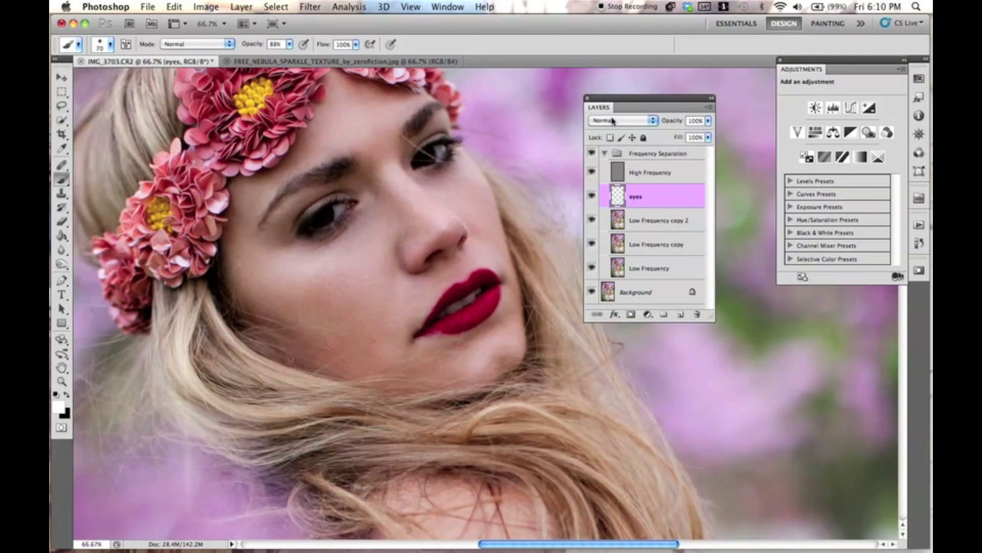
{"action": "key", "text": "1"}
{"action": "key", "text": "1"}
{"action": "mouse_move", "coordinate": [317, 222]}
{"action": "left_mouse_down"}
{"action": "mouse_move", "coordinate": [325, 214]}
{"action": "mouse_move", "coordinate": [319, 220]}
{"action": "left_mouse_up"}
{"action": "left_click", "coordinate": [322, 215]}
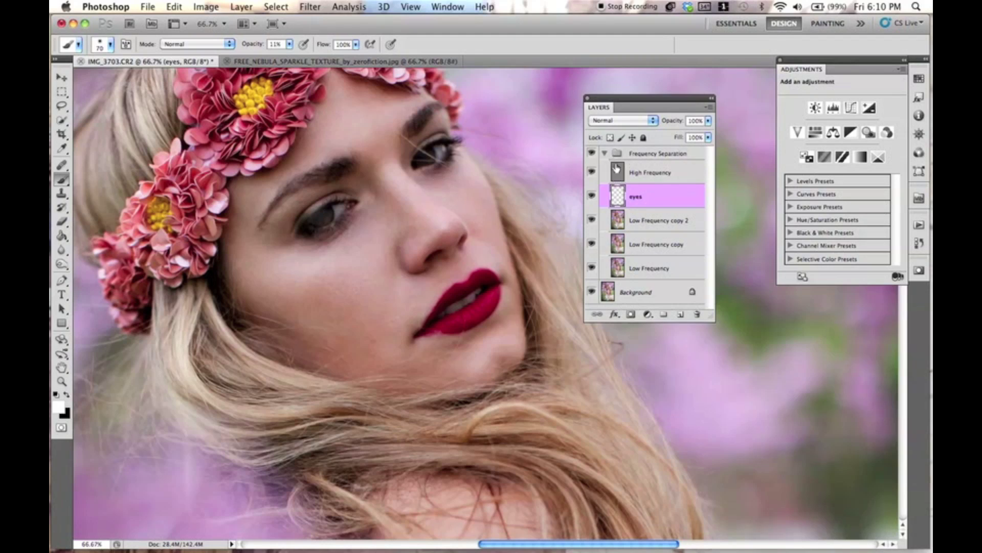
- Reduce the eyes layer's opacity to 61% and check the effect at different magnifications
{"action": "mouse_move", "coordinate": [621, 195]}
{"action": "left_mouse_down"}
{"action": "mouse_move", "coordinate": [623, 163]}
{"action": "mouse_move", "coordinate": [635, 205]}
{"action": "left_mouse_up"}
{"action": "mouse_move", "coordinate": [672, 125]}
{"action": "left_mouse_down"}
{"action": "mouse_move", "coordinate": [644, 133]}
{"action": "mouse_move", "coordinate": [683, 125]}
{"action": "mouse_move", "coordinate": [674, 124]}
{"action": "left_mouse_up"}
{"action": "mouse_move", "coordinate": [324, 218]}
{"action": "left_mouse_down"}
{"action": "mouse_move", "coordinate": [315, 223]}
{"action": "mouse_move", "coordinate": [339, 213]}
{"action": "left_mouse_up"}
{"action": "key", "text": "super+minus"}
{"action": "key", "text": "super+minus"}
{"action": "key", "text": "super+minus"}
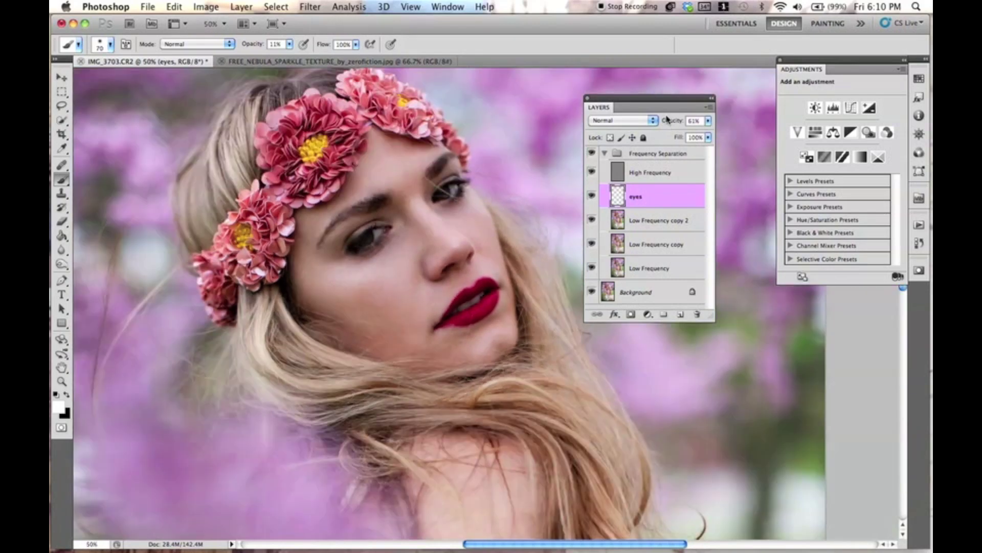
{"action": "key", "text": "super+plus"}
{"action": "key", "text": "super+plus"}
{"action": "key", "text": "super+plus"}
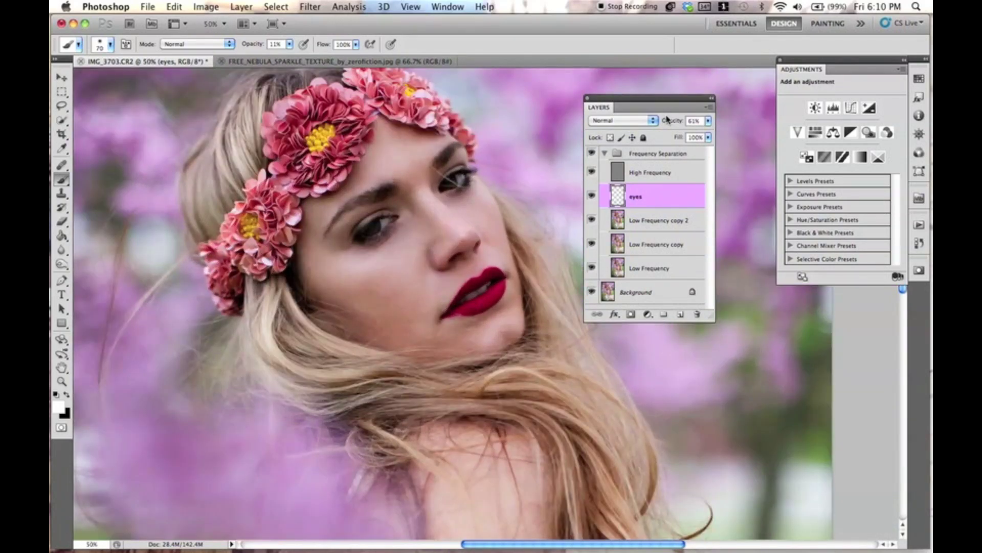
- Add a new layer named eye2 above the eyes layer and set its blend mode to Overlay
{"action": "left_click_drag", "start_coordinate": [299, 207], "coordinate": [313, 221]}
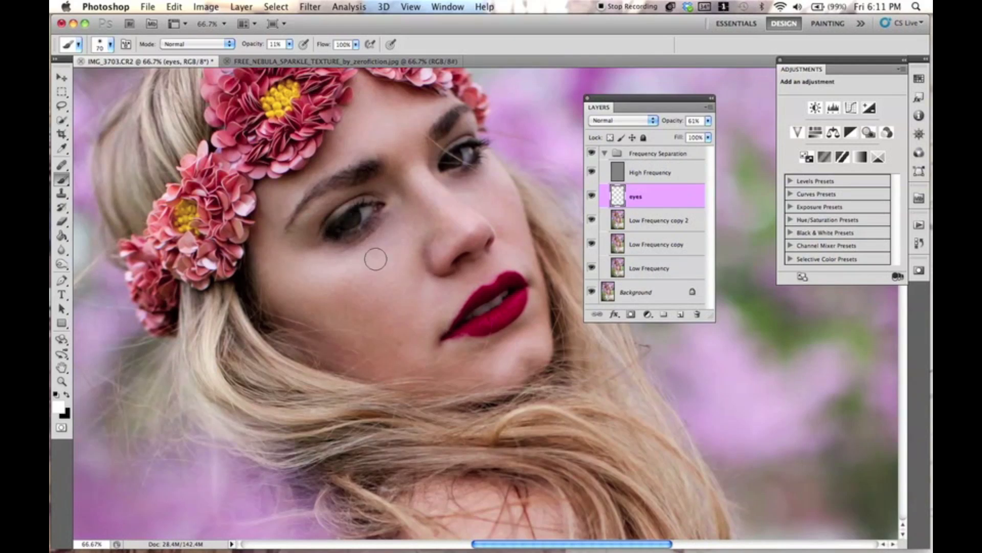
{"action": "key", "text": "super+equal"}
{"action": "scroll", "coordinate": [373, 247], "scroll_direction": "up", "scroll_amount": 2}
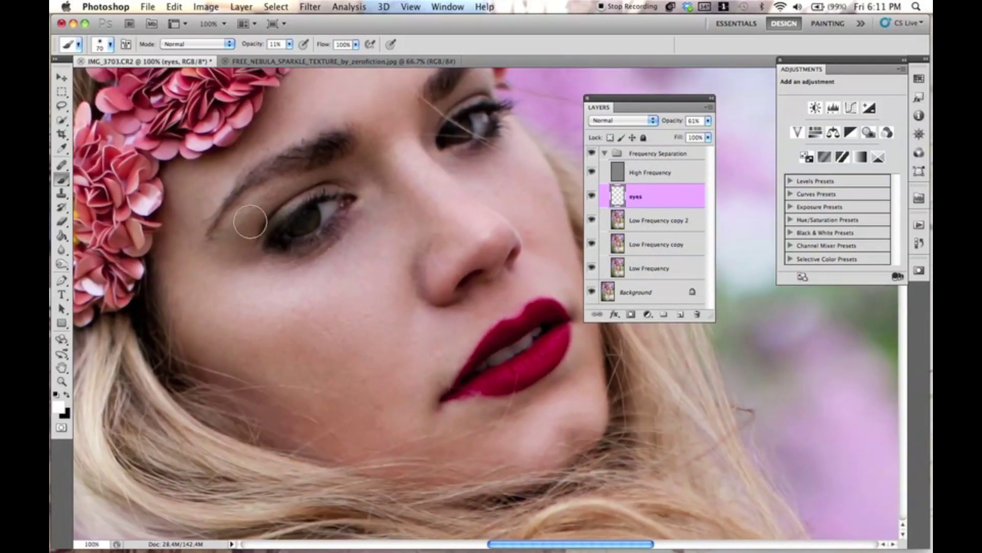
{"action": "key", "text": "super+shift+n"}
{"action": "type", "text": "eye2"}
{"action": "key", "text": "Return"}
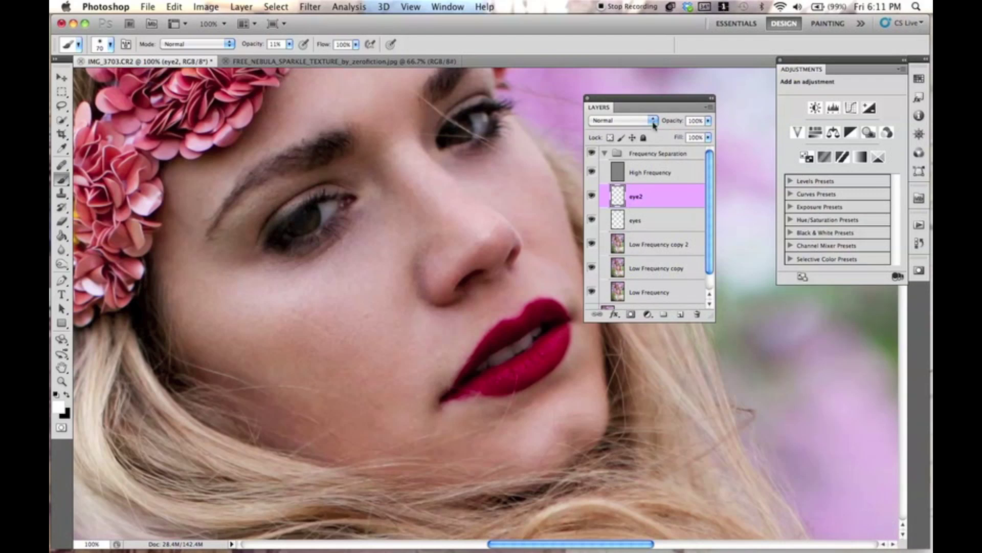
{"action": "left_click", "coordinate": [653, 121]}
{"action": "left_click", "coordinate": [622, 240]}
- Brighten the near eye on the eye2 layer with a 40 px white Brush
{"action": "key", "text": "bracketleft"}
{"action": "key", "text": "bracketleft"}
{"action": "key", "text": "bracketleft"}
{"action": "left_click_drag", "start_coordinate": [363, 152], "coordinate": [367, 231]}
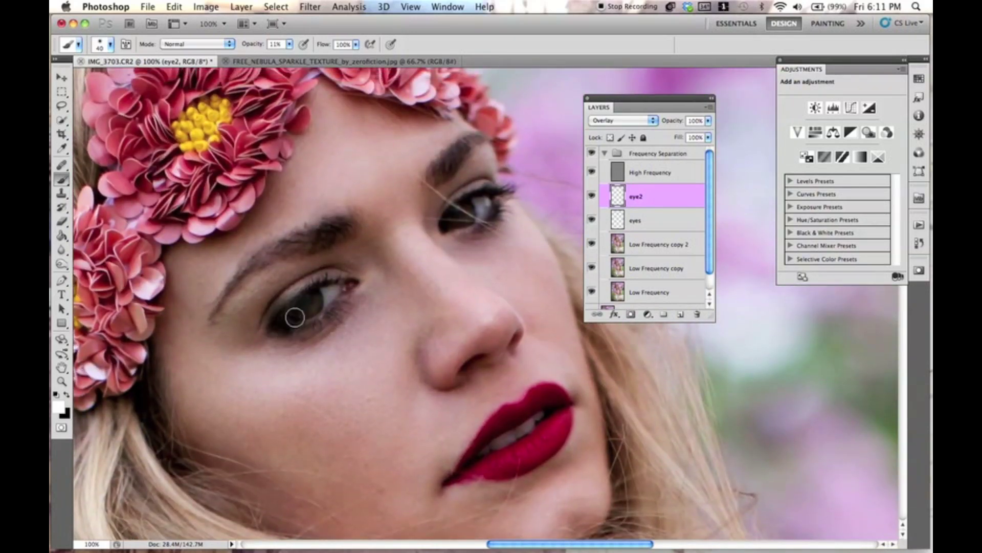
- Set the eye2 layer's opacity to 52% and compare the portrait with that layer and the Frequency Separation group hidden and shown
{"action": "key", "text": "super+minus"}
{"action": "key", "text": "super+minus"}
{"action": "key", "text": "super+minus"}
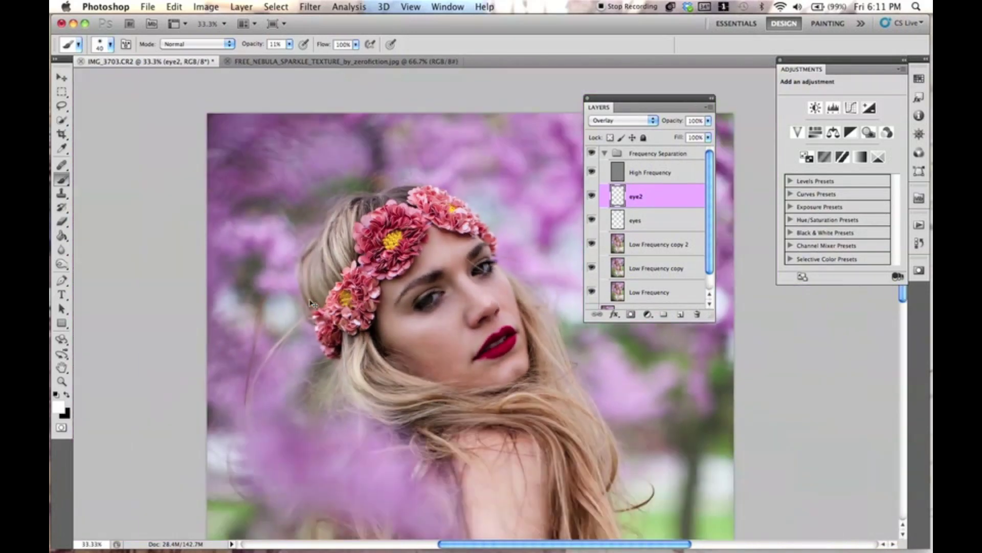
{"action": "key", "text": "super+plus"}
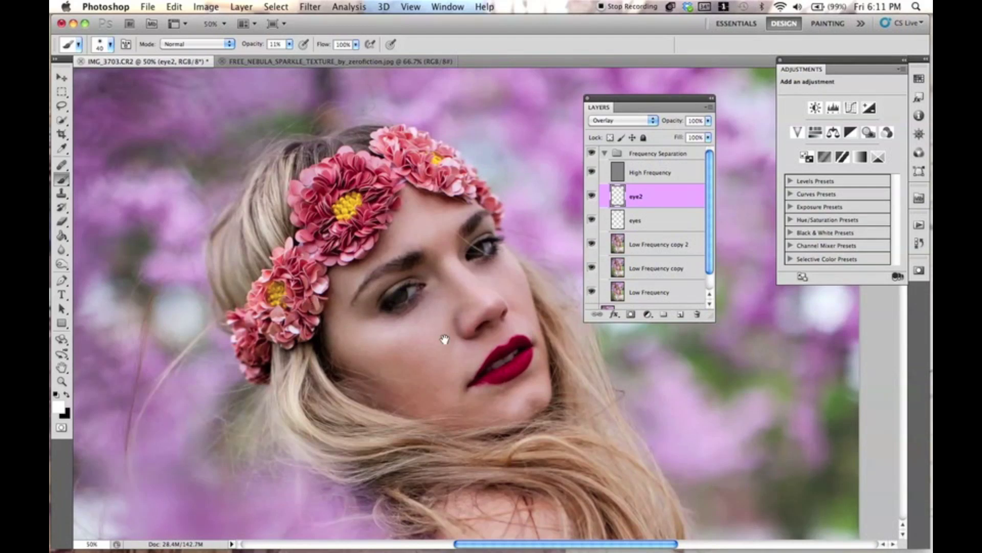
{"action": "left_click_drag", "start_coordinate": [444, 339], "coordinate": [393, 228]}
{"action": "left_click_drag", "start_coordinate": [667, 121], "coordinate": [643, 132]}
{"action": "left_click", "coordinate": [591, 200]}
{"action": "left_click", "coordinate": [591, 199]}
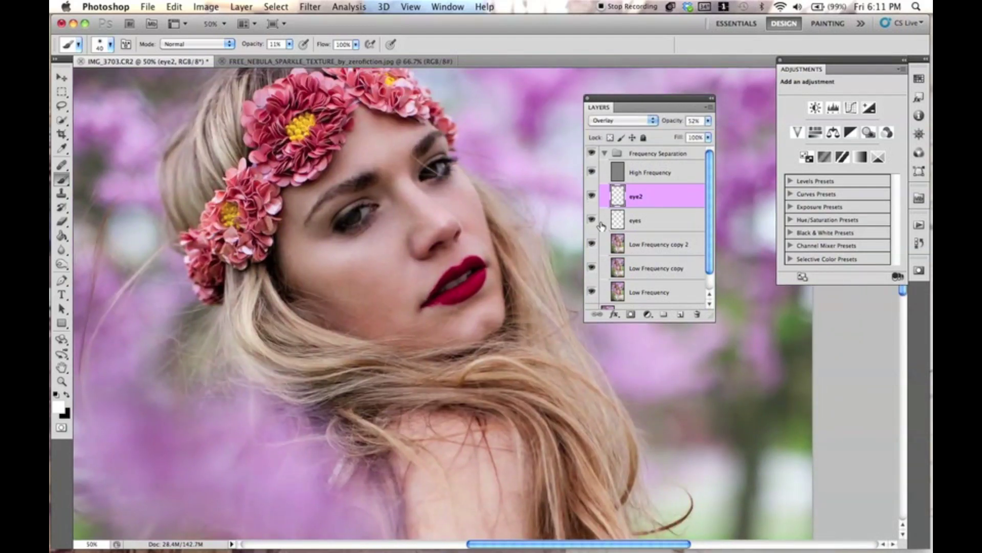
{"action": "left_click", "coordinate": [591, 154]}
{"action": "left_click", "coordinate": [590, 153]}
- Brighten the area around the far eye on the eye2 layer with a 100 px white Brush at 11% opacity
{"action": "left_click_drag", "start_coordinate": [650, 98], "coordinate": [638, 95]}
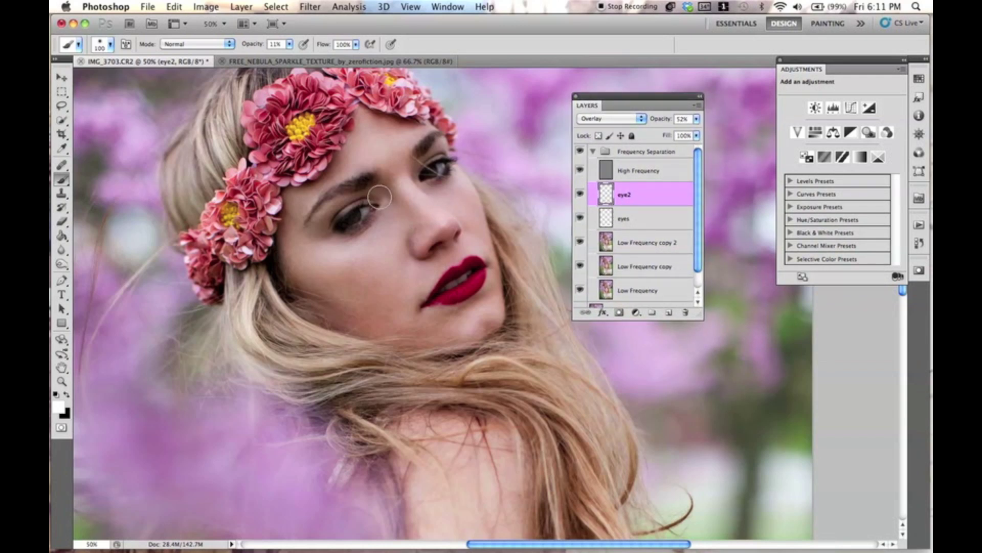
{"action": "left_click_drag", "start_coordinate": [423, 168], "coordinate": [436, 152]}
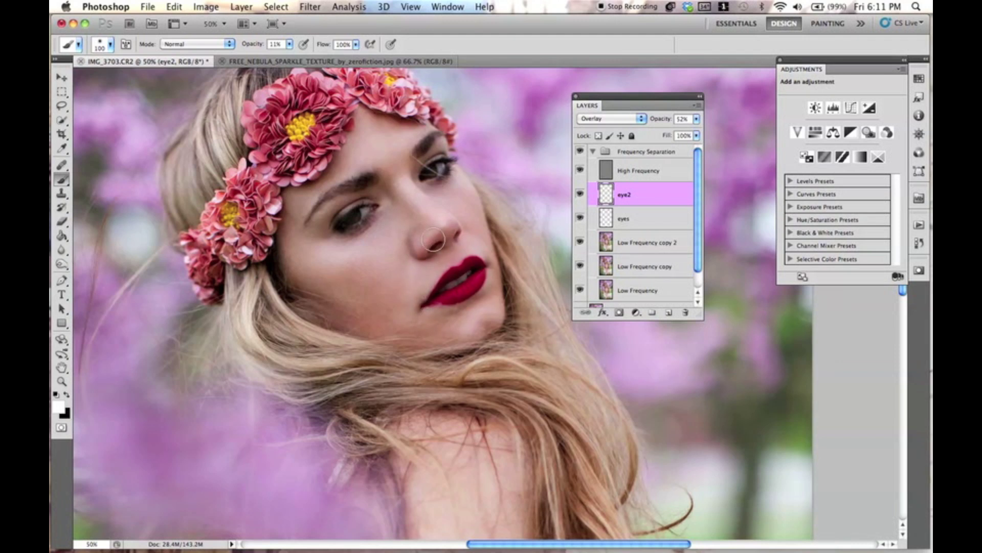
{"action": "key", "text": "bracketright"}
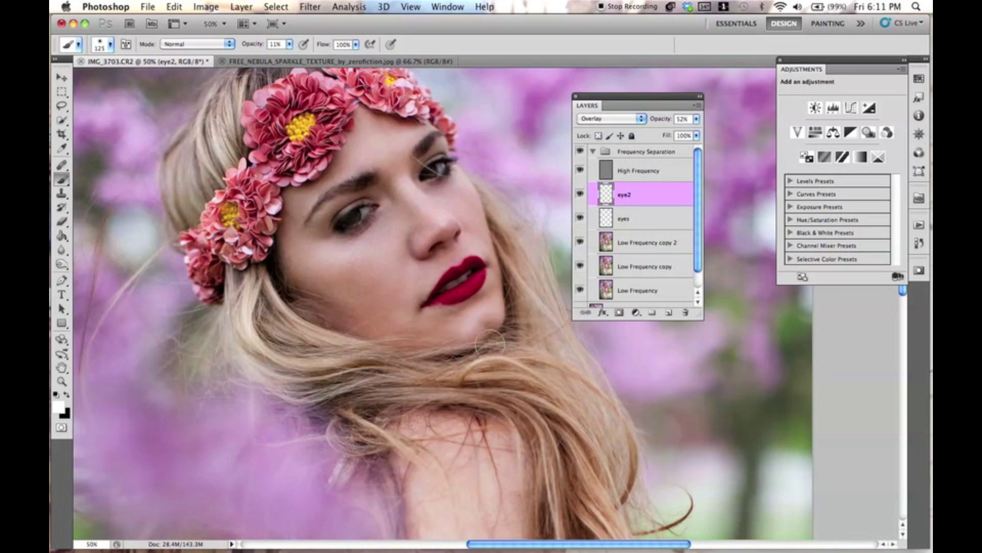
{"action": "key", "text": "super+minus"}
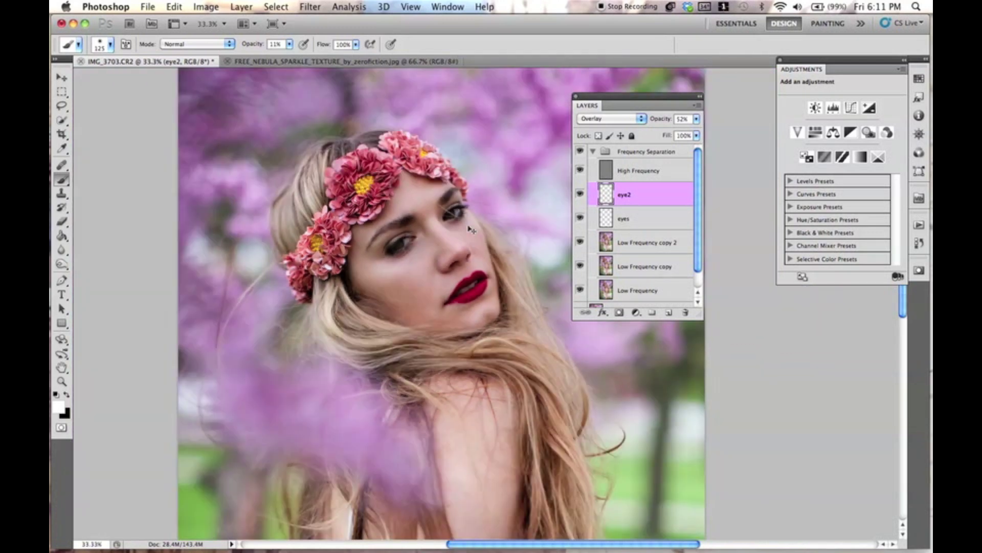
{"action": "key", "text": "super+minus"}
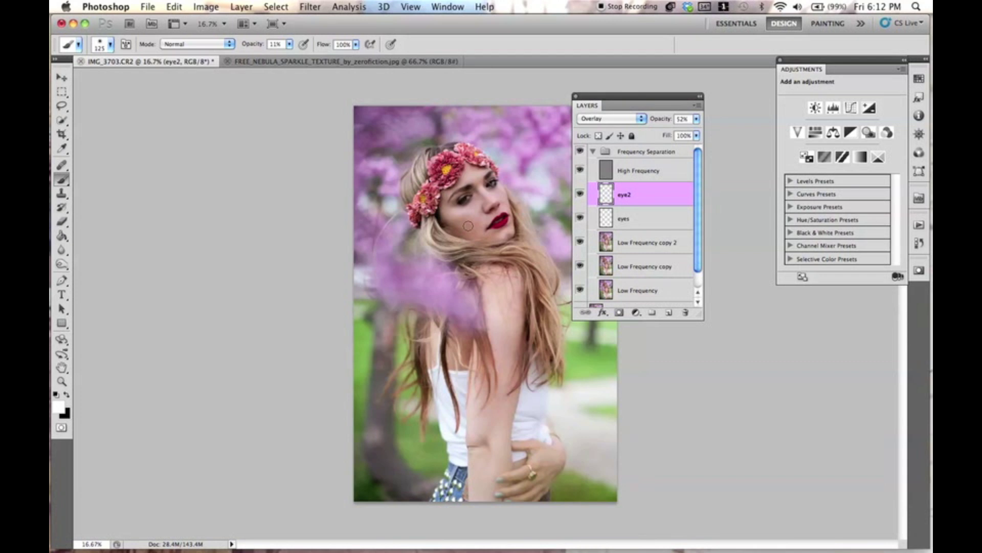
- Select the eyes layer and save the retouched image as the Photoshop file IMG_3703.psd
{"action": "left_click", "coordinate": [620, 216]}
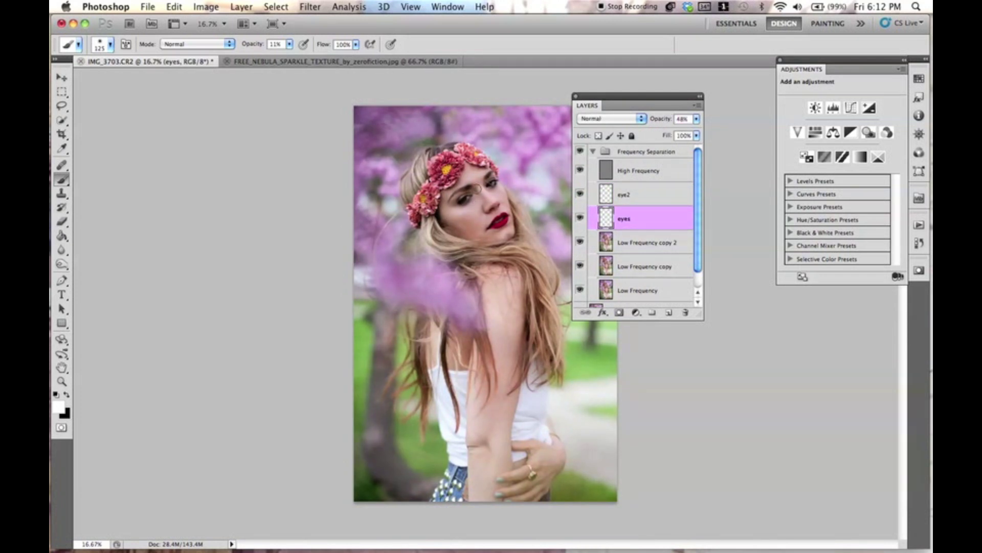
{"action": "left_click_drag", "start_coordinate": [615, 96], "coordinate": [666, 100]}
{"action": "key", "text": "super+shift+s"}
{"action": "key", "text": "Return"}
{"action": "key", "text": "Return"}
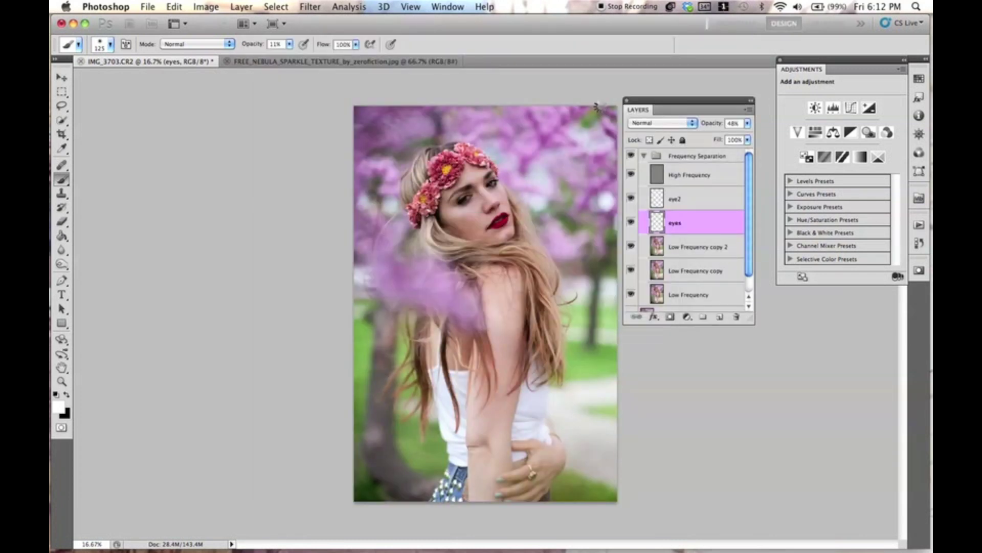
- Collapse the Frequency Separation group and add a new empty layer above it
{"action": "left_click", "coordinate": [644, 156]}
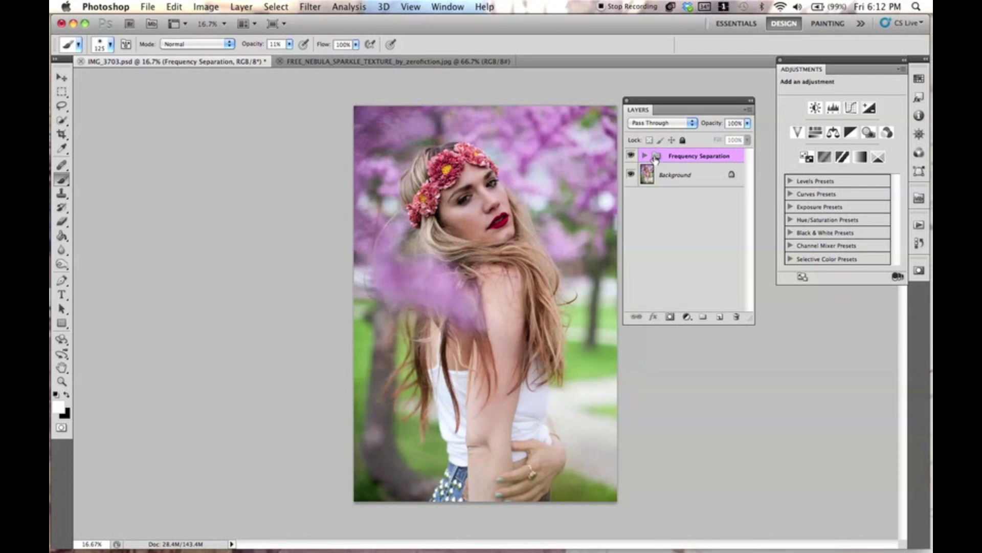
{"action": "key", "text": "super+shift+n"}
{"action": "key", "text": "Return"}
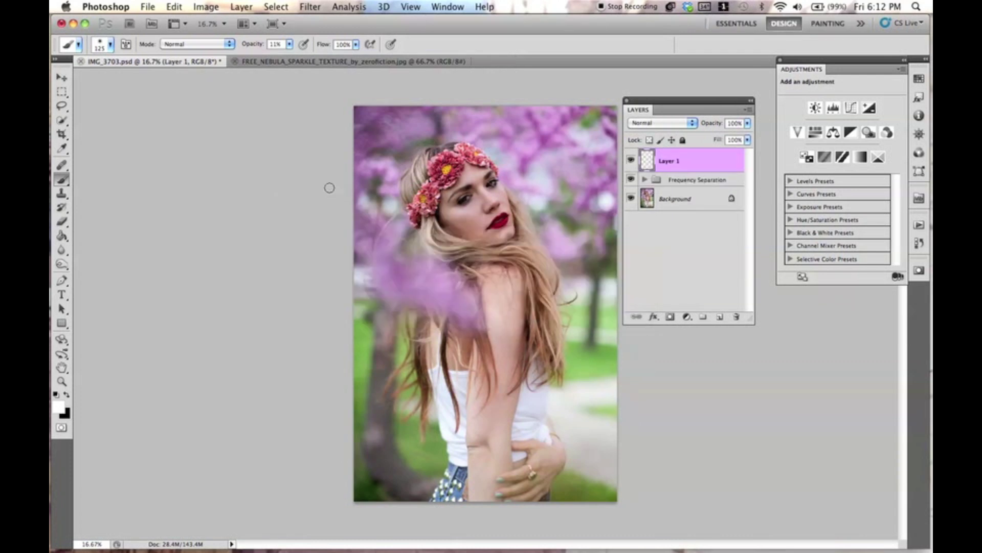
- Set up the Clone Stamp with a 600 px brush at 35% hardness
{"action": "left_click", "coordinate": [62, 193]}
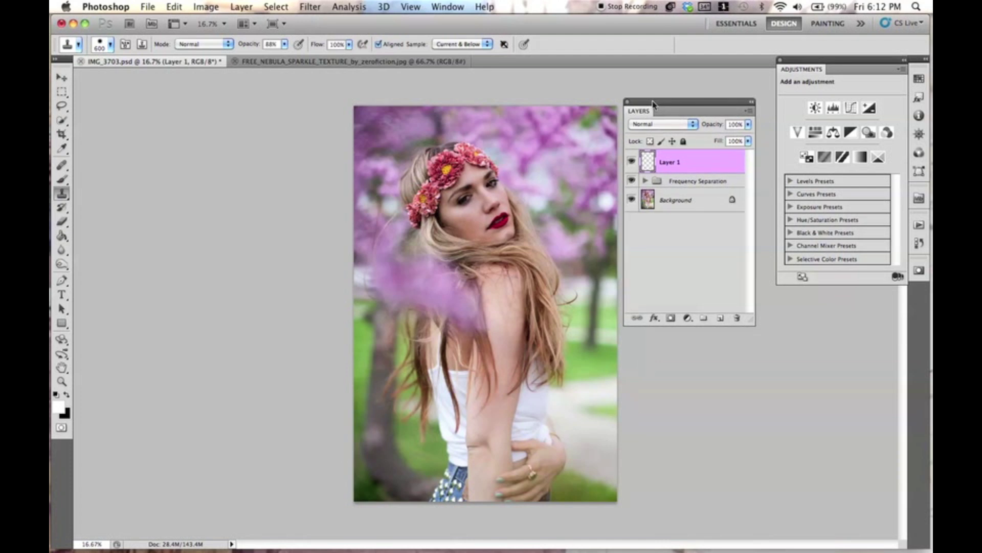
{"action": "left_click_drag", "start_coordinate": [665, 101], "coordinate": [676, 107]}
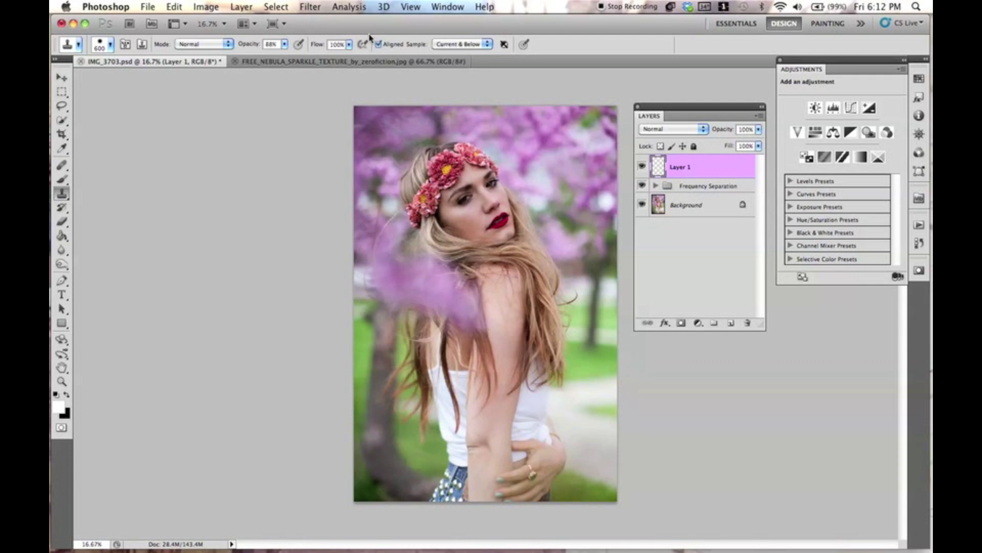
{"action": "left_click", "coordinate": [109, 44]}
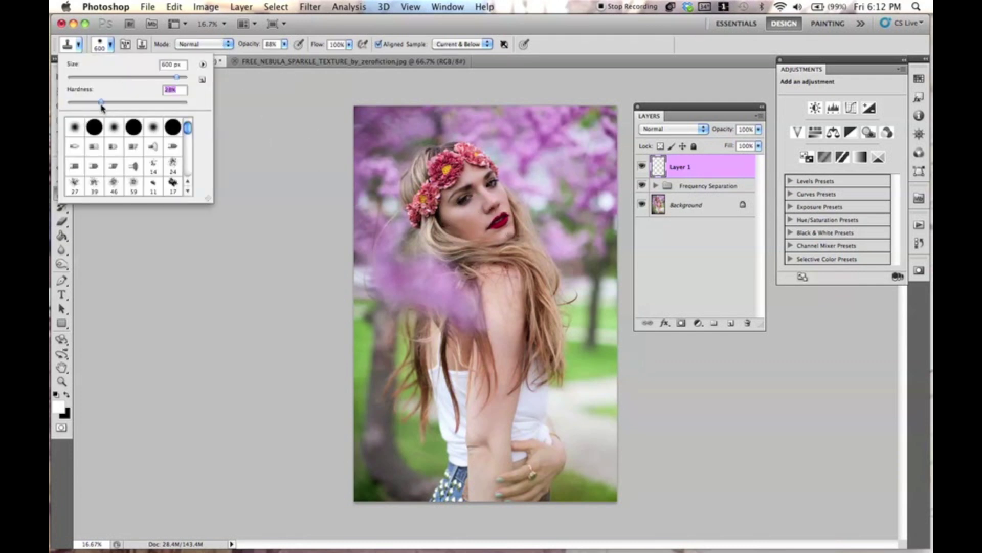
{"action": "left_click_drag", "start_coordinate": [111, 108], "coordinate": [110, 107]}
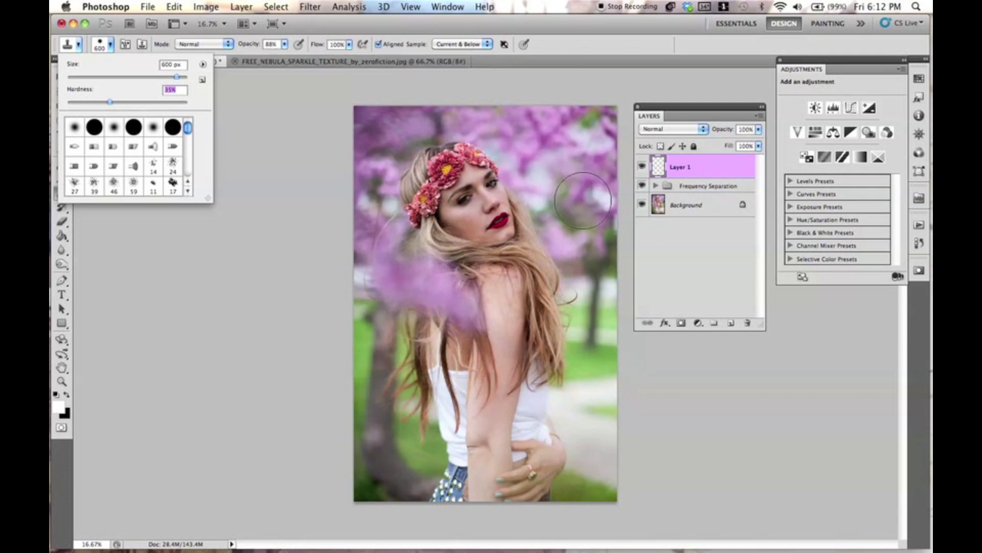
{"action": "key", "text": "Return"}
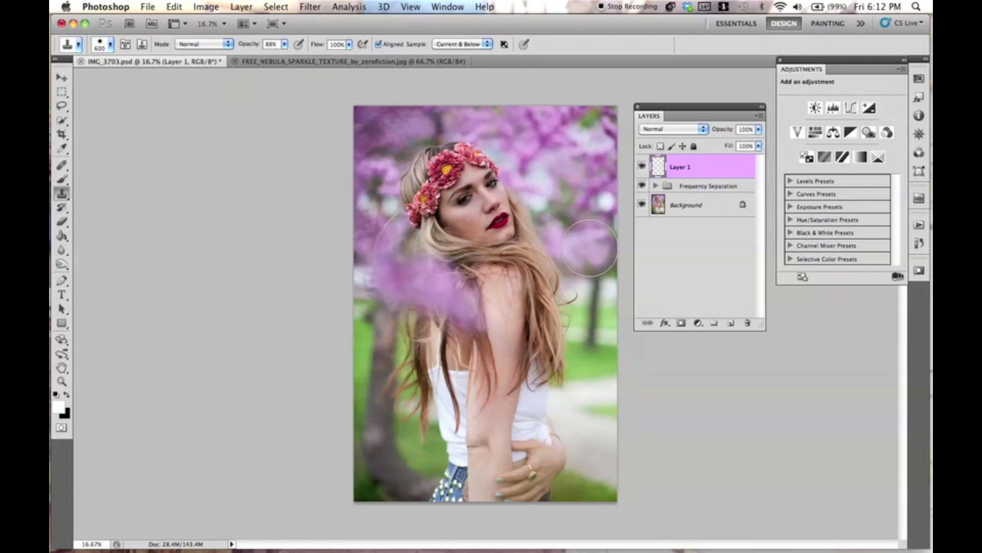
{"action": "right_click", "coordinate": [66, 195]}
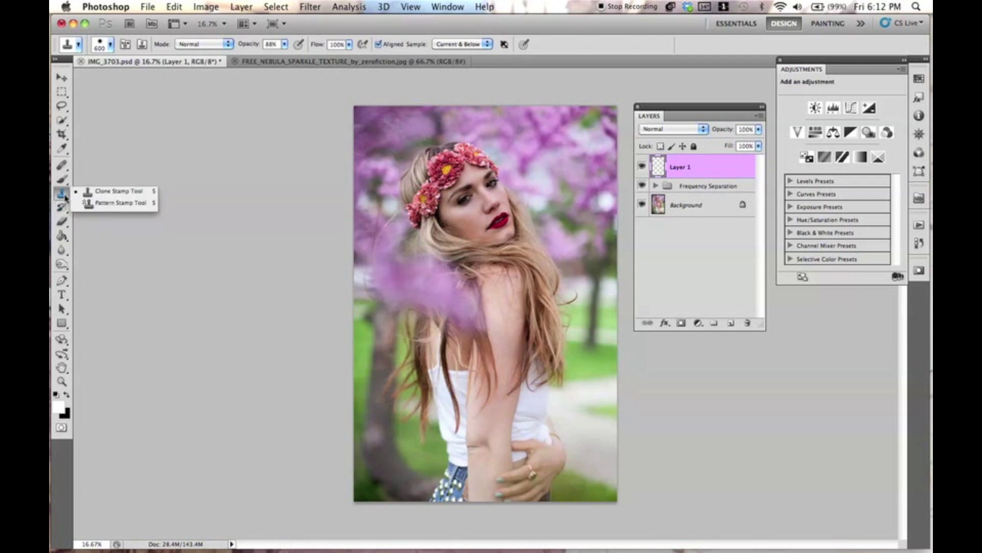
{"action": "left_click", "coordinate": [98, 196]}
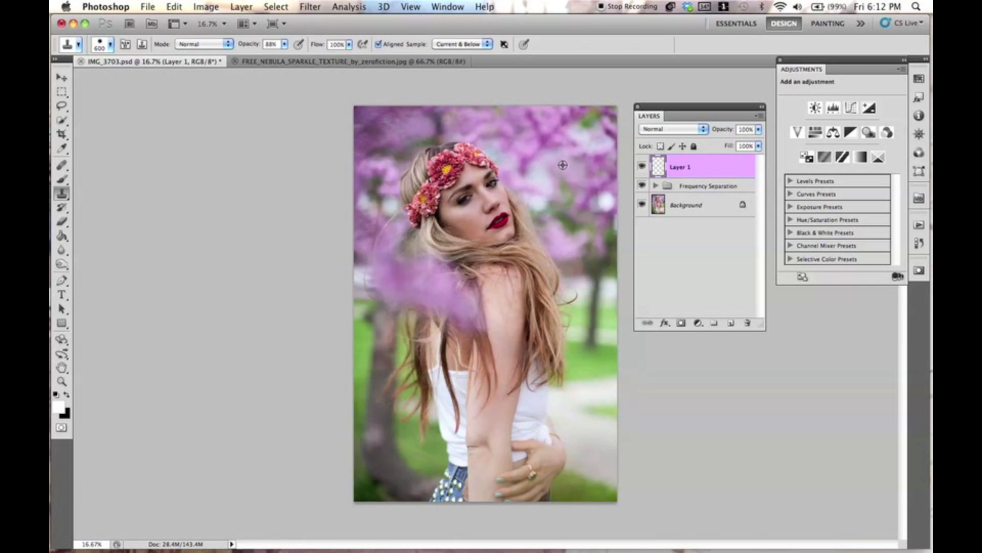
- Clone pink blossoms over the background beside the woman's chin on Layer 1 and compare with the layer hidden and shown
{"action": "left_click", "coordinate": [543, 139], "text": "alt"}
{"action": "mouse_move", "coordinate": [562, 220]}
{"action": "left_mouse_down"}
{"action": "mouse_move", "coordinate": [569, 237]}
{"action": "mouse_move", "coordinate": [581, 233]}
{"action": "mouse_move", "coordinate": [563, 213]}
{"action": "mouse_move", "coordinate": [588, 233]}
{"action": "left_mouse_up"}
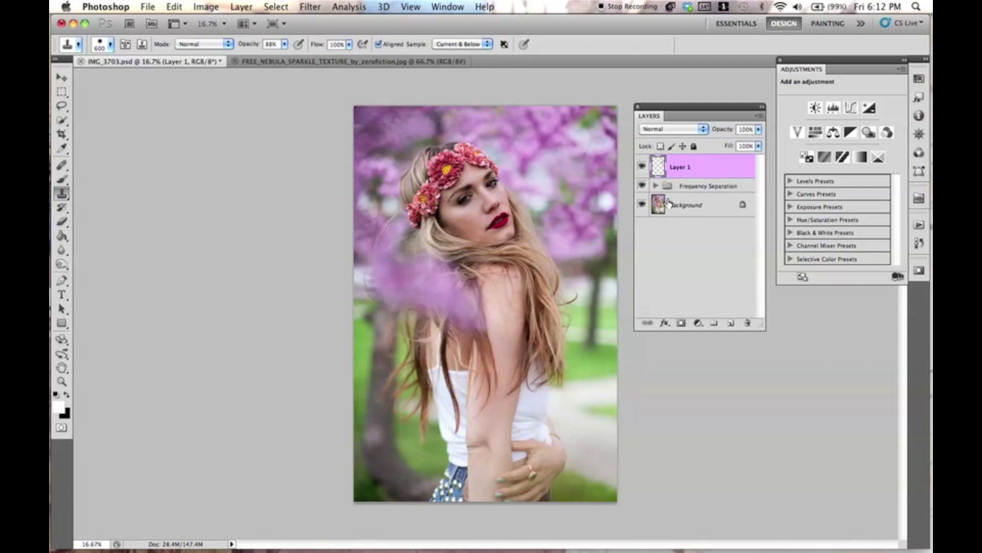
{"action": "left_click", "coordinate": [643, 166]}
{"action": "left_click", "coordinate": [643, 167]}
{"action": "left_click_drag", "start_coordinate": [663, 109], "coordinate": [651, 111]}
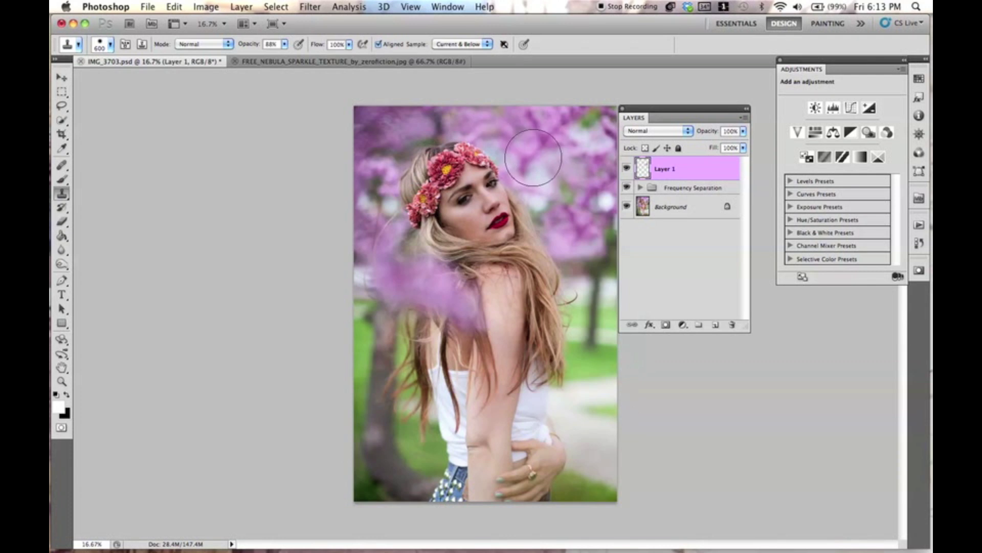
{"action": "left_click_drag", "start_coordinate": [664, 117], "coordinate": [695, 118]}
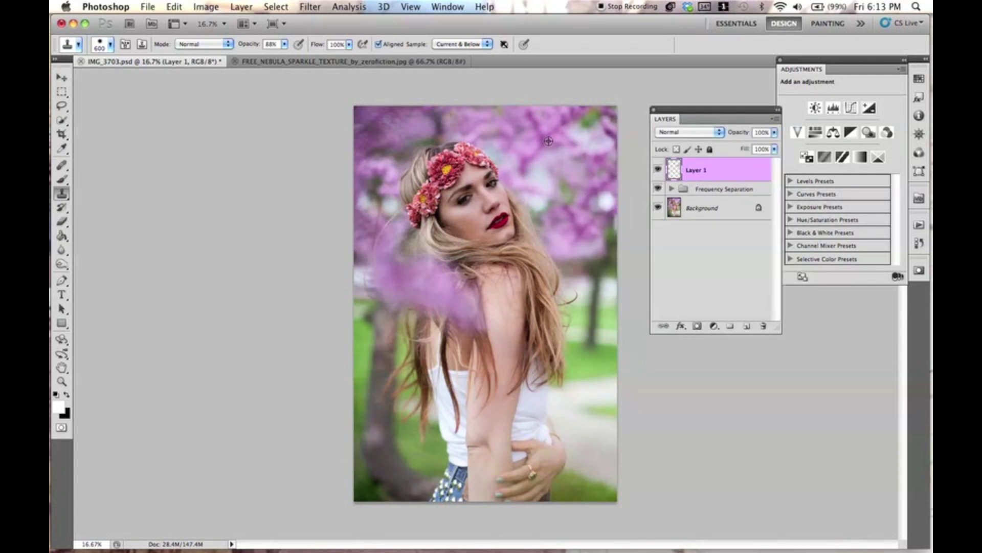
{"action": "left_click", "coordinate": [577, 143], "text": "alt"}
{"action": "left_click_drag", "start_coordinate": [594, 244], "coordinate": [602, 231]}
{"action": "key", "text": "super+z"}
- Clone the upper blossoms over the greenery and path beside her long hair, down to the photo's lower edge
{"action": "left_click", "coordinate": [577, 149], "text": "alt"}
{"action": "mouse_move", "coordinate": [580, 278]}
{"action": "left_mouse_down"}
{"action": "mouse_move", "coordinate": [600, 294]}
{"action": "mouse_move", "coordinate": [566, 266]}
{"action": "mouse_move", "coordinate": [572, 252]}
{"action": "mouse_move", "coordinate": [589, 321]}
{"action": "mouse_move", "coordinate": [580, 208]}
{"action": "mouse_move", "coordinate": [596, 345]}
{"action": "mouse_move", "coordinate": [583, 353]}
{"action": "mouse_move", "coordinate": [603, 360]}
{"action": "mouse_move", "coordinate": [598, 488]}
{"action": "mouse_move", "coordinate": [607, 464]}
{"action": "mouse_move", "coordinate": [585, 385]}
{"action": "mouse_move", "coordinate": [574, 405]}
{"action": "mouse_move", "coordinate": [568, 394]}
{"action": "mouse_move", "coordinate": [586, 440]}
{"action": "left_mouse_up"}
{"action": "left_click", "coordinate": [571, 162], "text": "alt"}
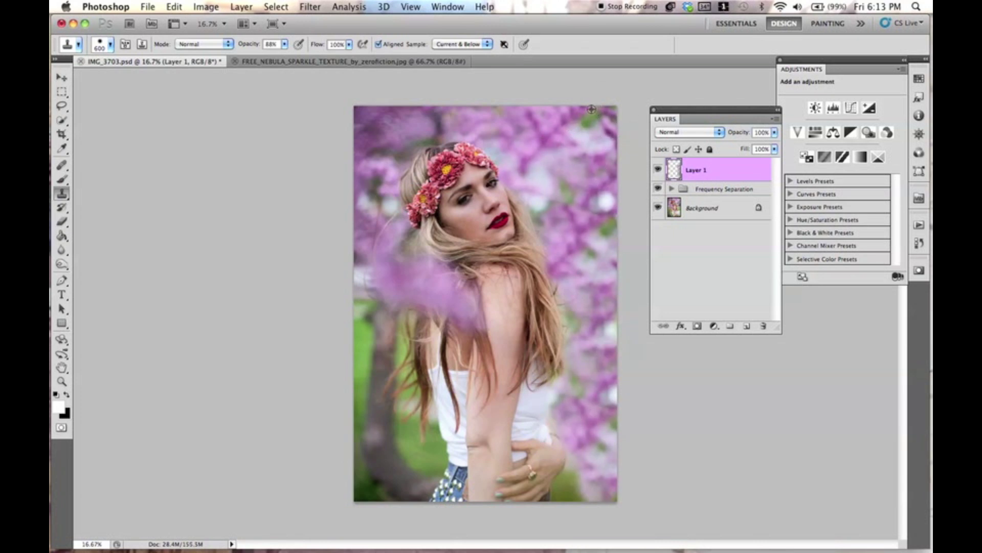
{"action": "left_click", "coordinate": [562, 419]}
{"action": "left_click", "coordinate": [566, 189], "text": "alt"}
{"action": "mouse_move", "coordinate": [575, 490]}
{"action": "left_mouse_down"}
{"action": "mouse_move", "coordinate": [567, 458]}
{"action": "mouse_move", "coordinate": [570, 500]}
{"action": "left_mouse_up"}
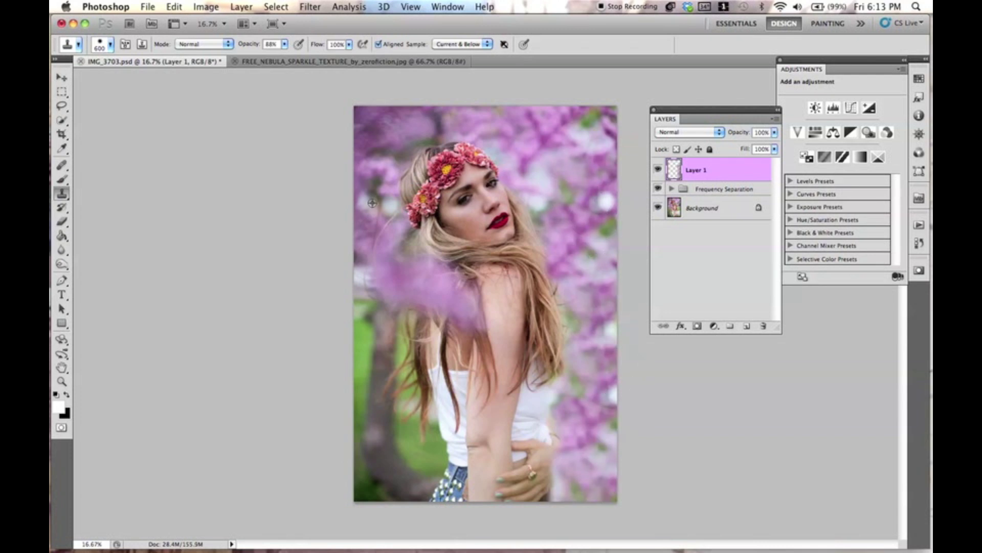
- Clone the upper blossoms over the tree trunk and grass behind the woman's back
{"action": "left_click", "coordinate": [581, 157], "text": "alt"}
{"action": "mouse_move", "coordinate": [371, 270]}
{"action": "left_mouse_down"}
{"action": "mouse_move", "coordinate": [367, 292]}
{"action": "mouse_move", "coordinate": [385, 325]}
{"action": "left_mouse_up"}
{"action": "left_click", "coordinate": [570, 159], "text": "alt"}
{"action": "mouse_move", "coordinate": [383, 361]}
{"action": "left_mouse_down"}
{"action": "mouse_move", "coordinate": [398, 377]}
{"action": "mouse_move", "coordinate": [388, 329]}
{"action": "mouse_move", "coordinate": [374, 358]}
{"action": "mouse_move", "coordinate": [389, 387]}
{"action": "mouse_move", "coordinate": [398, 379]}
{"action": "mouse_move", "coordinate": [378, 379]}
{"action": "mouse_move", "coordinate": [394, 410]}
{"action": "mouse_move", "coordinate": [382, 451]}
{"action": "mouse_move", "coordinate": [408, 420]}
{"action": "mouse_move", "coordinate": [428, 450]}
{"action": "left_mouse_up"}
{"action": "left_click", "coordinate": [565, 179], "text": "alt"}
{"action": "left_click", "coordinate": [555, 208], "text": "alt"}
- Cover the remaining dark foliage and grass in the photo's lower-left corner with cloned blossoms
{"action": "left_click", "coordinate": [573, 176], "text": "alt"}
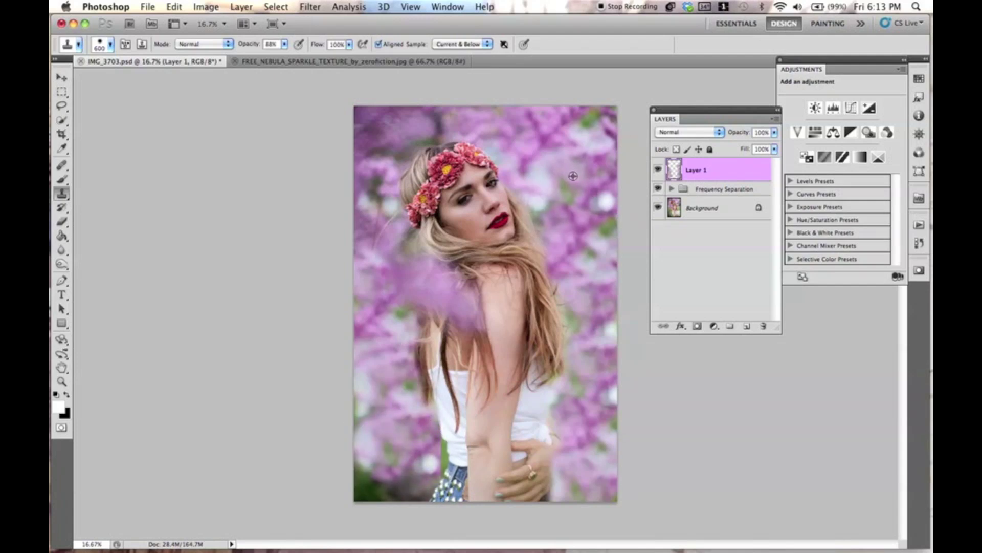
{"action": "mouse_move", "coordinate": [423, 450]}
{"action": "left_mouse_down"}
{"action": "mouse_move", "coordinate": [424, 435]}
{"action": "mouse_move", "coordinate": [427, 460]}
{"action": "mouse_move", "coordinate": [390, 481]}
{"action": "mouse_move", "coordinate": [402, 476]}
{"action": "mouse_move", "coordinate": [381, 474]}
{"action": "mouse_move", "coordinate": [357, 501]}
{"action": "mouse_move", "coordinate": [366, 508]}
{"action": "left_mouse_up"}
{"action": "left_click", "coordinate": [576, 174], "text": "alt"}
{"action": "left_click", "coordinate": [553, 183], "text": "alt"}
{"action": "left_click_drag", "start_coordinate": [381, 399], "coordinate": [369, 424]}
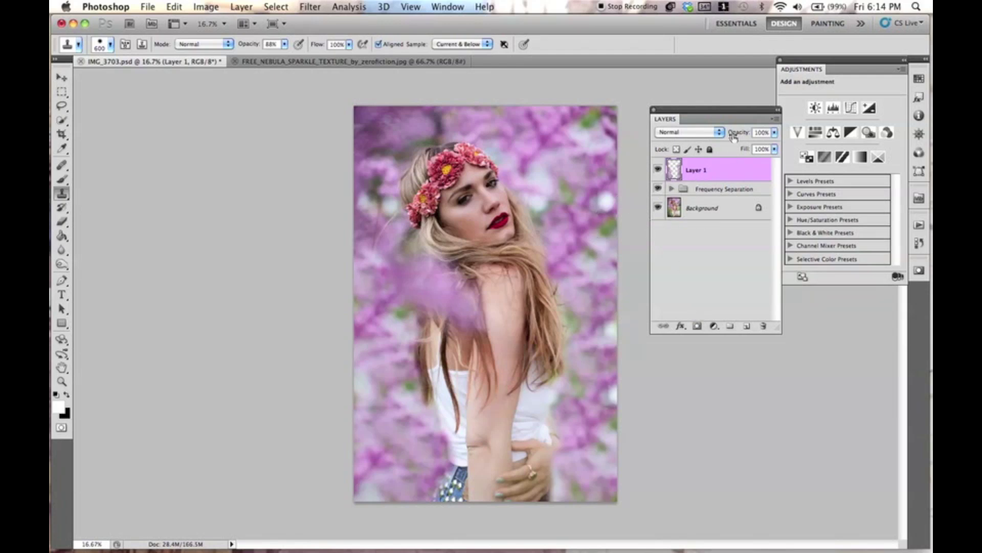
- Reduce the Clone Stamp to 300 px and touch up the cloned blossoms between her hair and the photo's right edge
{"action": "left_click", "coordinate": [551, 147], "text": "alt"}
{"action": "left_click", "coordinate": [593, 212]}
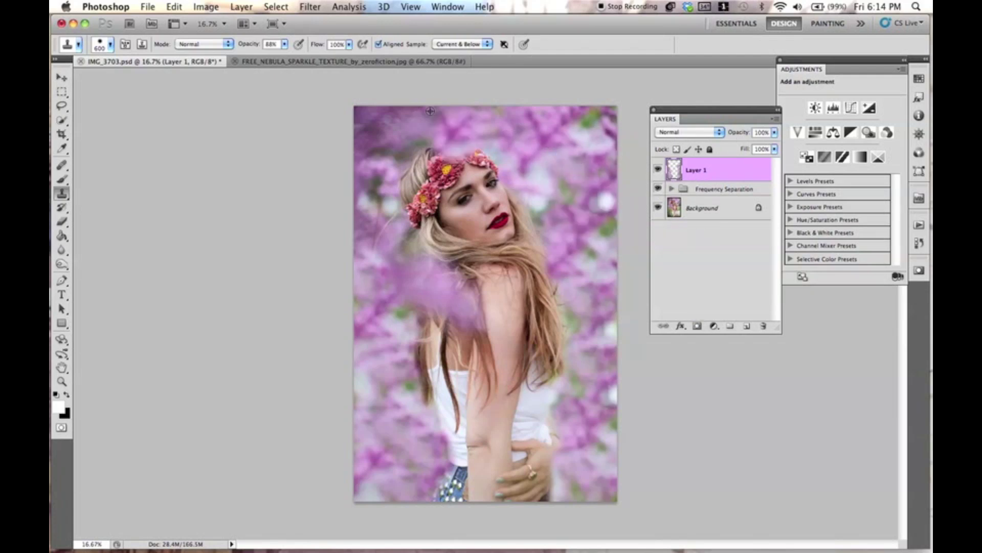
{"action": "key", "text": "bracketleft"}
{"action": "key", "text": "bracketleft"}
{"action": "key", "text": "bracketleft"}
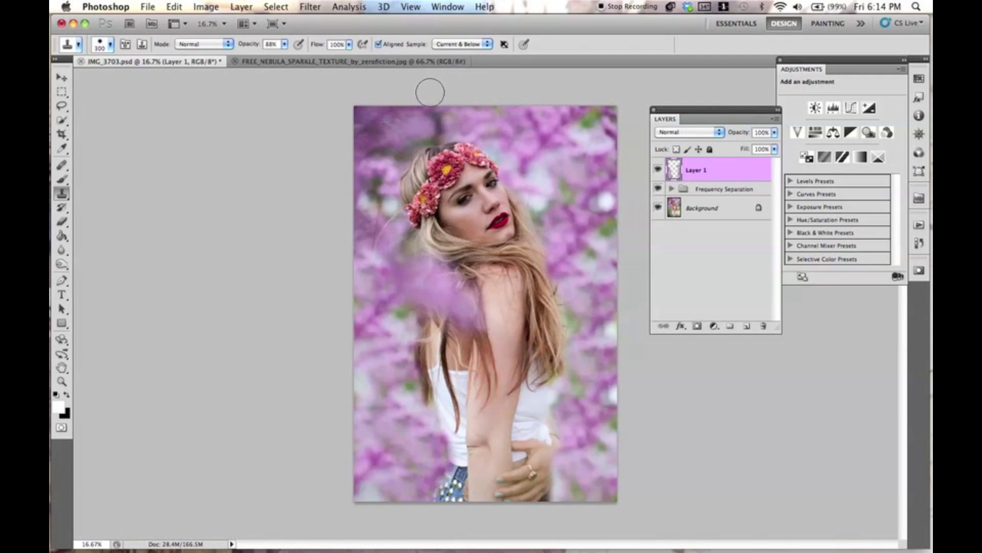
{"action": "left_click", "coordinate": [595, 233]}
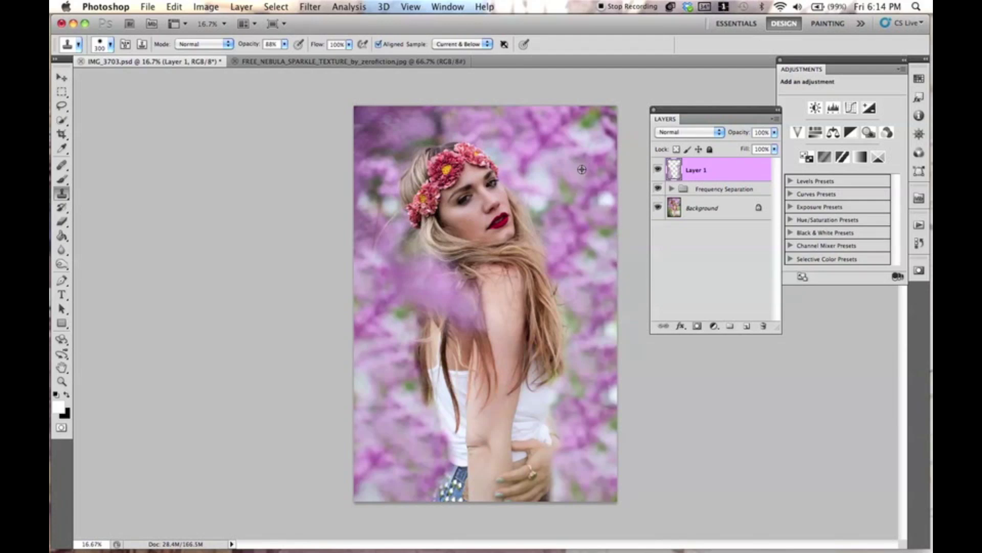
{"action": "left_click", "coordinate": [587, 280]}
{"action": "left_click", "coordinate": [612, 297], "text": "alt"}
{"action": "left_click", "coordinate": [565, 296]}
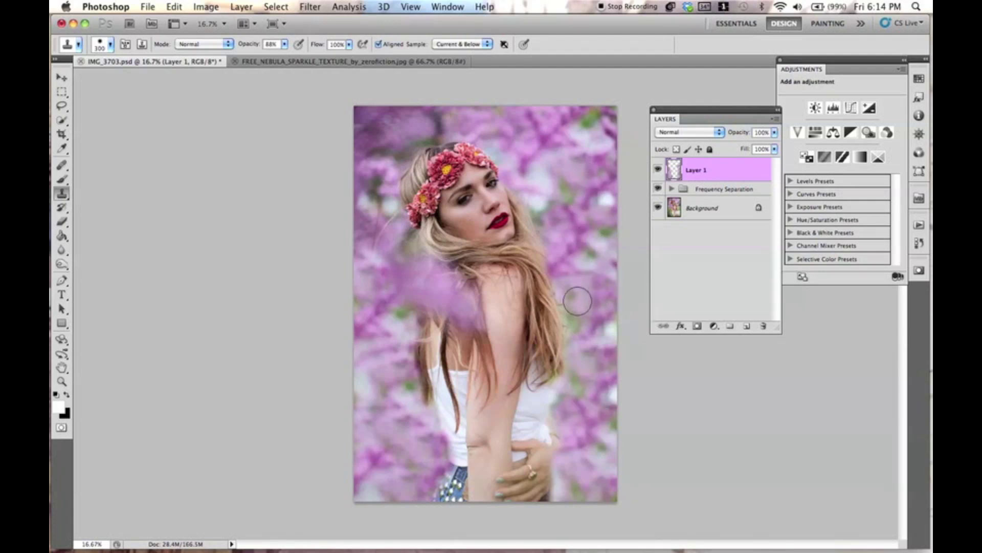
- Add a layer mask to Layer 1 and set up a black 600 px Brush at 99% opacity
{"action": "left_click", "coordinate": [696, 326]}
{"action": "left_click", "coordinate": [63, 179]}
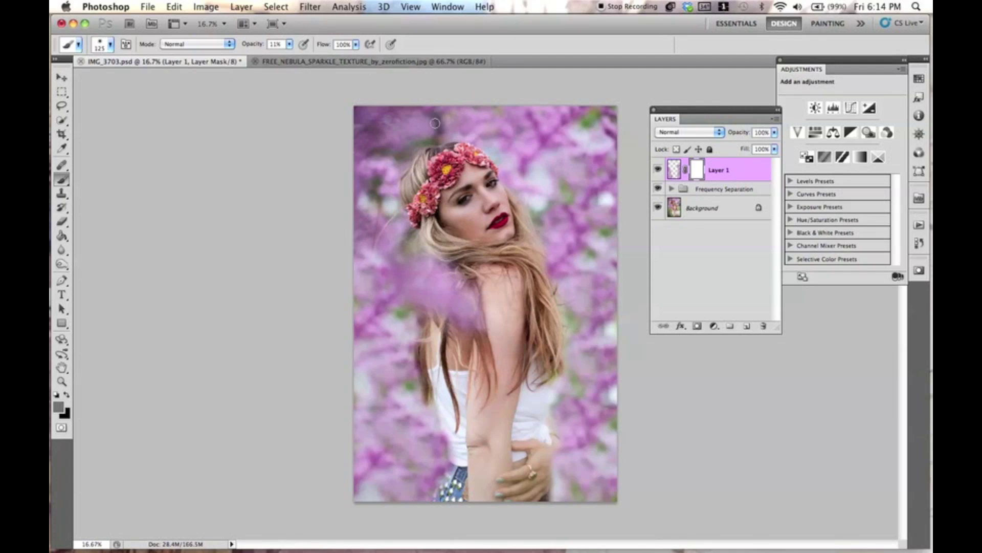
{"action": "key", "text": "bracketright"}
{"action": "key", "text": "bracketright"}
{"action": "key", "text": "bracketright"}
{"action": "key", "text": "bracketright"}
{"action": "key", "text": "bracketright"}
{"action": "key", "text": "d"}
{"action": "key", "text": "x"}
{"action": "key", "text": "x"}
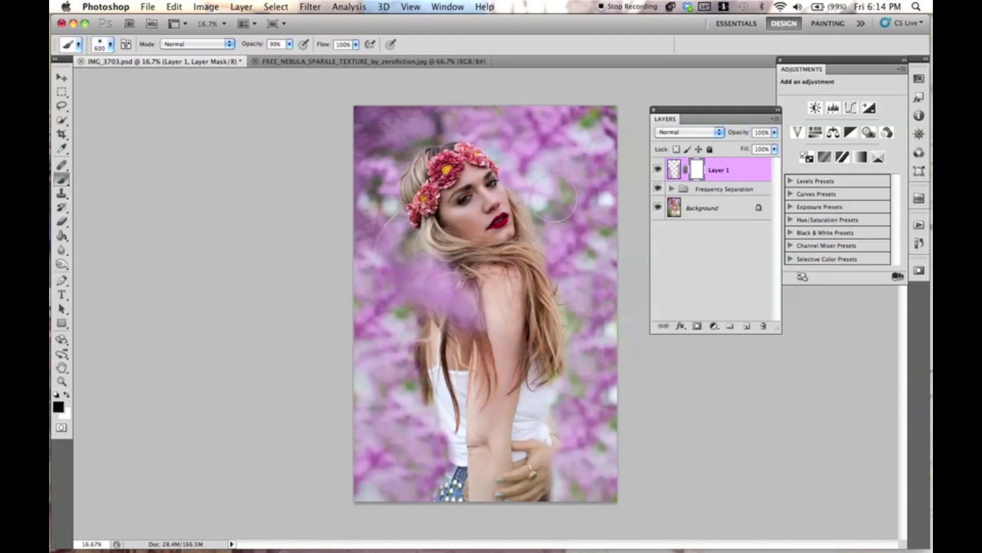
{"action": "key", "text": "x"}
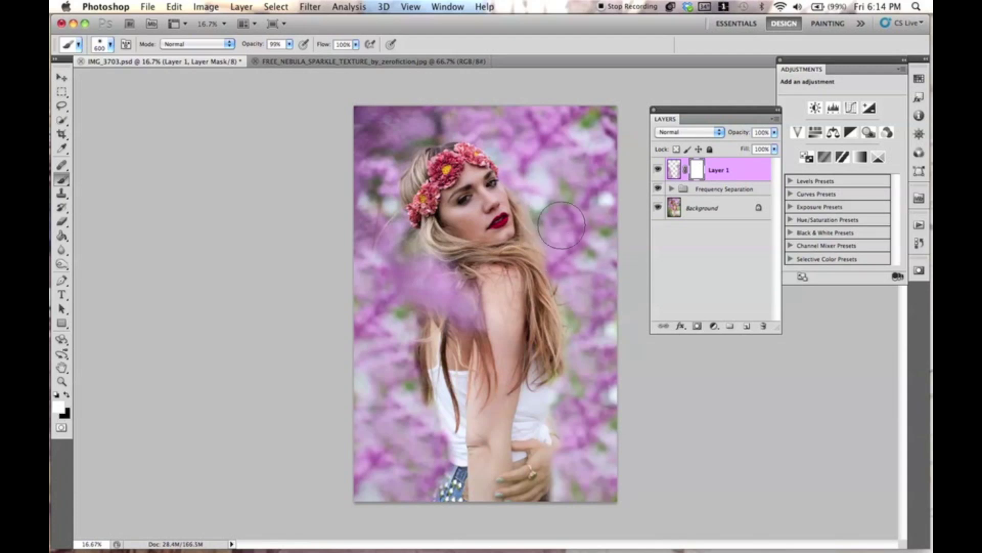
{"action": "key", "text": "x"}
{"action": "mouse_move", "coordinate": [568, 256]}
{"action": "left_mouse_down"}
{"action": "mouse_move", "coordinate": [588, 353]}
{"action": "mouse_move", "coordinate": [588, 445]}
{"action": "left_mouse_up"}
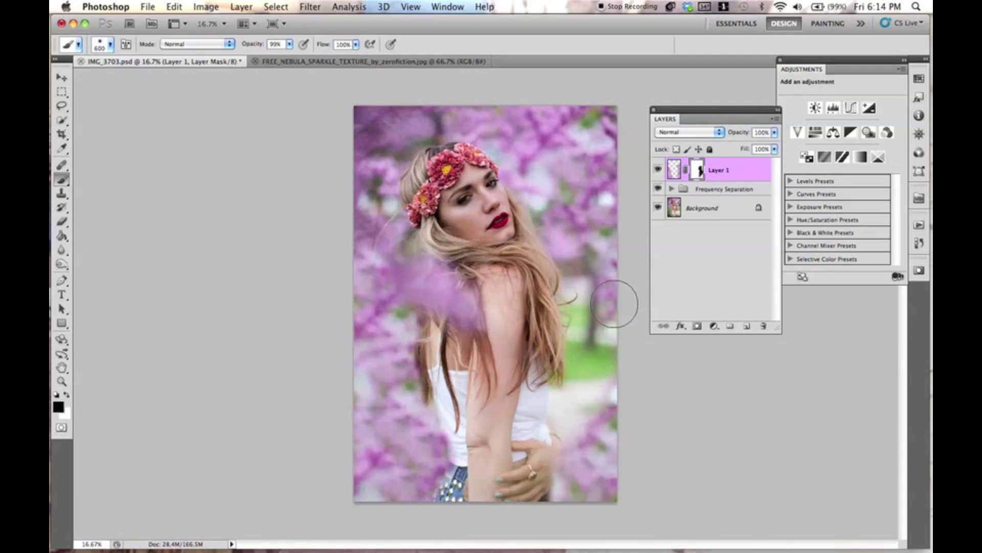
{"action": "key", "text": "ctrl+z"}
- With a 300 px brush, mask the blossoms off her hair ends while Layer 1 is at 25% opacity, and finish with its opacity at 95%
{"action": "key", "text": "bracketleft"}
{"action": "key", "text": "bracketleft"}
{"action": "key", "text": "bracketleft"}
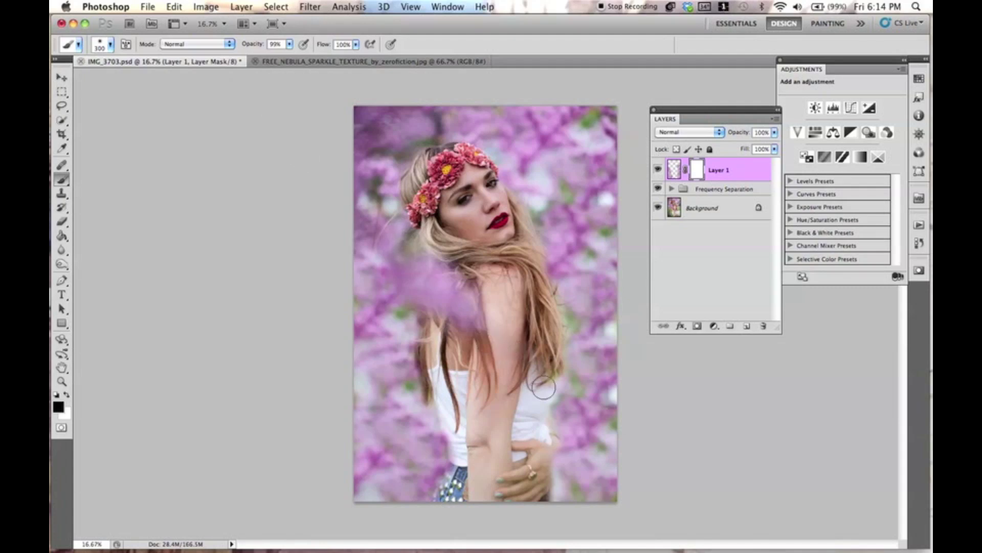
{"action": "left_click_drag", "start_coordinate": [745, 133], "coordinate": [698, 137]}
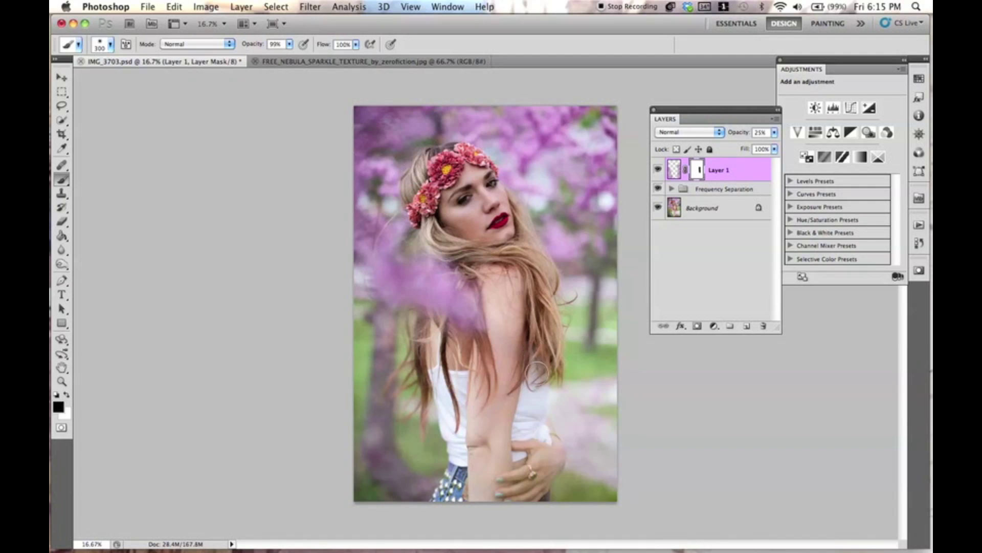
{"action": "left_click_drag", "start_coordinate": [738, 136], "coordinate": [772, 136]}
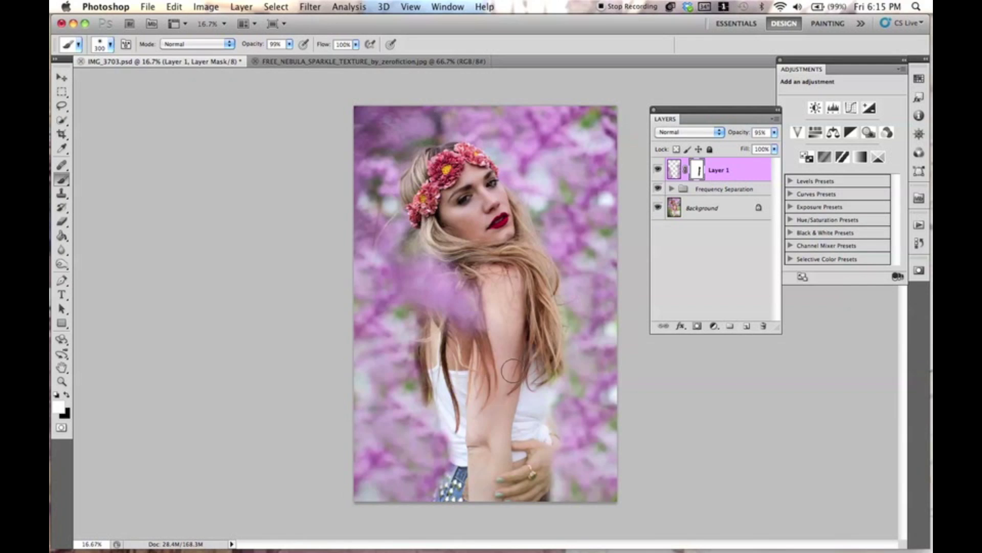
- Hide the cloned blossoms over her hand by painting black on Layer 1's mask, reducing the brush to 150 px
{"action": "key", "text": "x"}
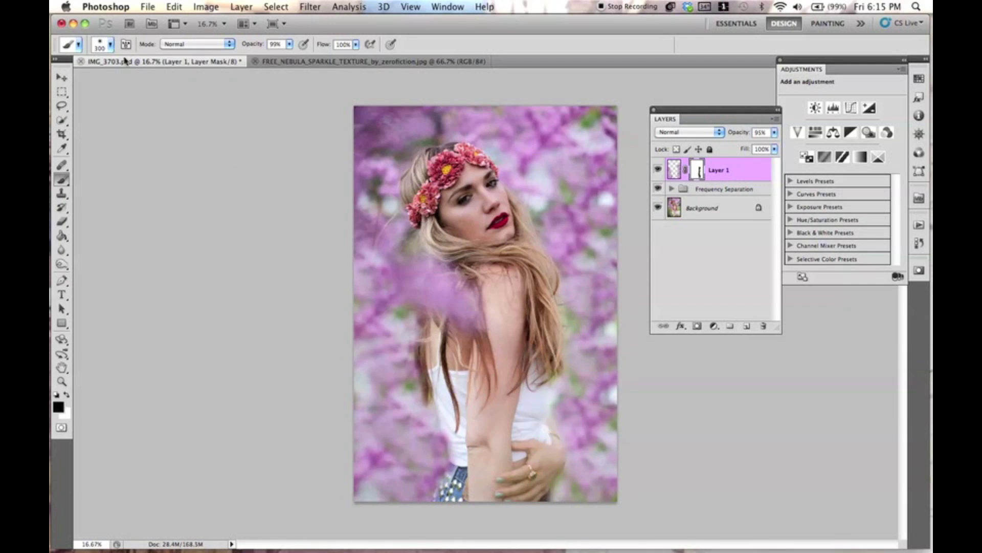
{"action": "left_click", "coordinate": [105, 44]}
{"action": "left_click", "coordinate": [544, 463]}
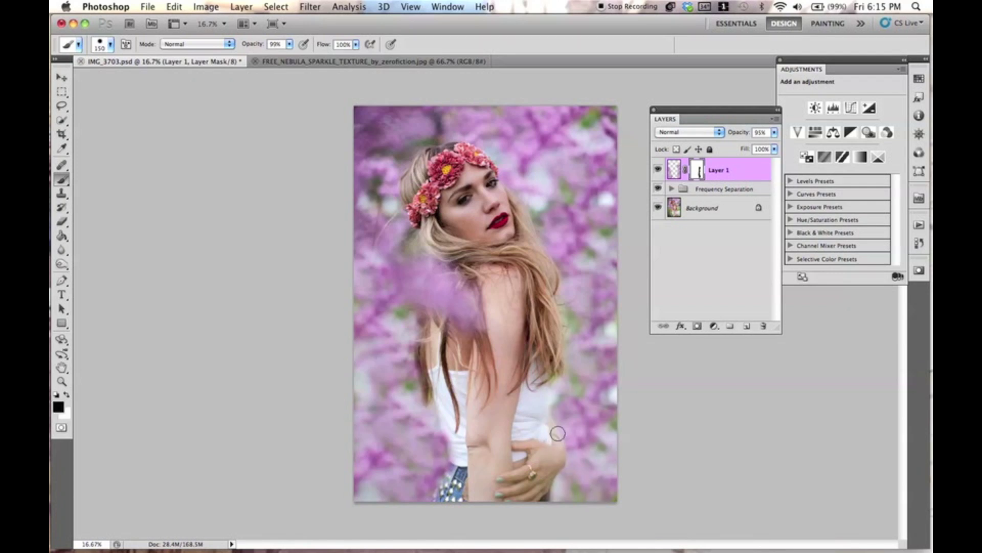
- Enlarge the brush to 600 px with white as the foreground colour and try a mask stroke between her hand and hair
{"action": "key", "text": "bracketright"}
{"action": "key", "text": "bracketright"}
{"action": "key", "text": "bracketright"}
{"action": "key", "text": "bracketright"}
{"action": "key", "text": "x"}
{"action": "left_click", "coordinate": [105, 45]}
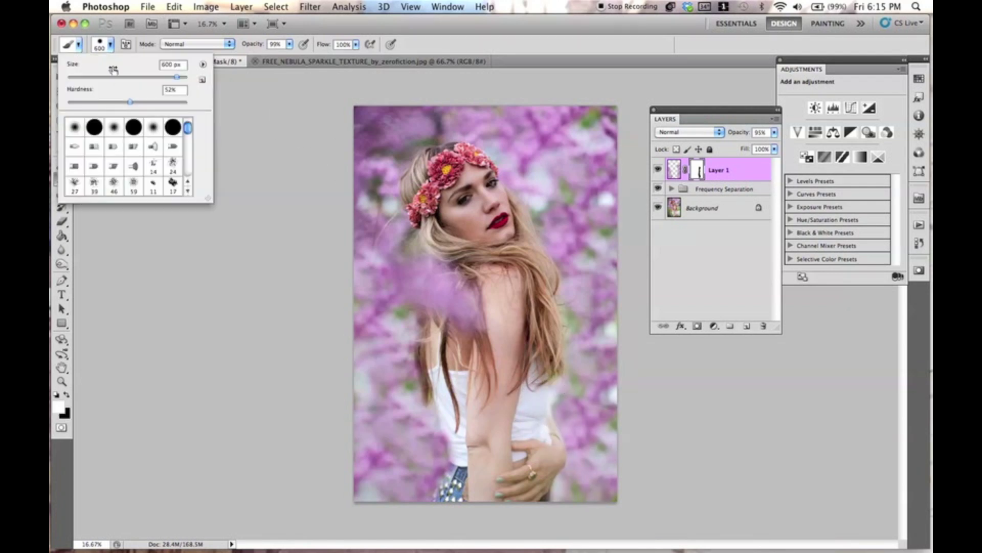
{"action": "left_click", "coordinate": [290, 45]}
{"action": "left_click", "coordinate": [99, 47]}
{"action": "mouse_move", "coordinate": [544, 427]}
{"action": "left_mouse_down"}
{"action": "mouse_move", "coordinate": [601, 444]}
{"action": "mouse_move", "coordinate": [564, 440]}
{"action": "mouse_move", "coordinate": [583, 359]}
{"action": "left_mouse_up"}
{"action": "key", "text": "super+z"}
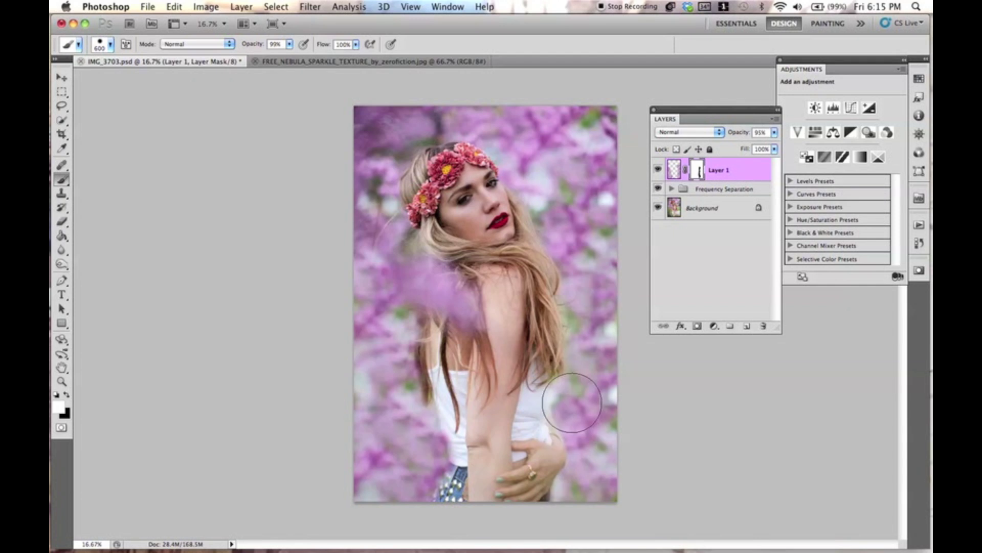
- Paint black on Layer 1's mask to hide the cloned blossoms over her shorts, lower back and the hair behind her shoulder
{"action": "key", "text": "x"}
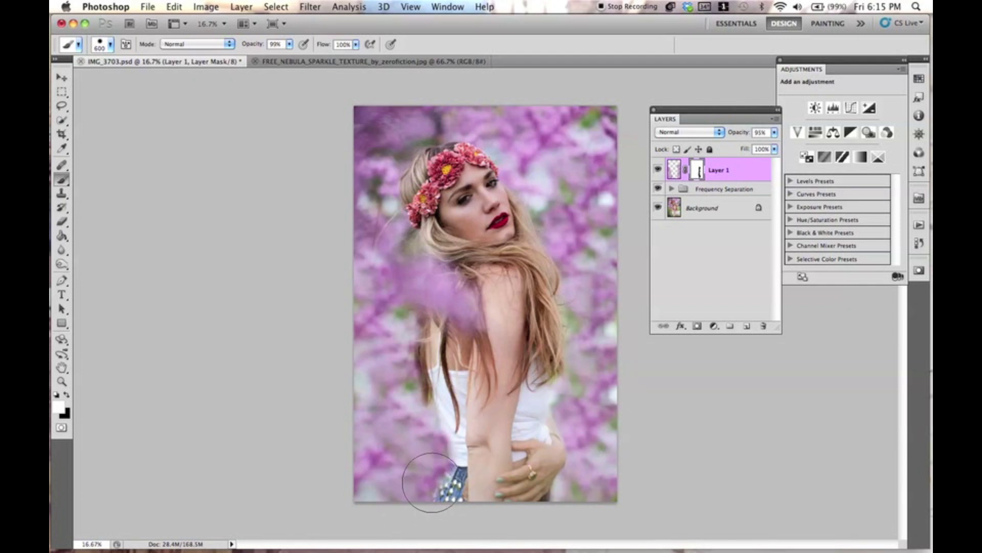
{"action": "mouse_move", "coordinate": [436, 471]}
{"action": "left_mouse_down"}
{"action": "mouse_move", "coordinate": [461, 424]}
{"action": "mouse_move", "coordinate": [470, 448]}
{"action": "mouse_move", "coordinate": [481, 429]}
{"action": "mouse_move", "coordinate": [468, 444]}
{"action": "mouse_move", "coordinate": [470, 395]}
{"action": "mouse_move", "coordinate": [475, 449]}
{"action": "mouse_move", "coordinate": [461, 417]}
{"action": "left_mouse_up"}
{"action": "key", "text": "x"}
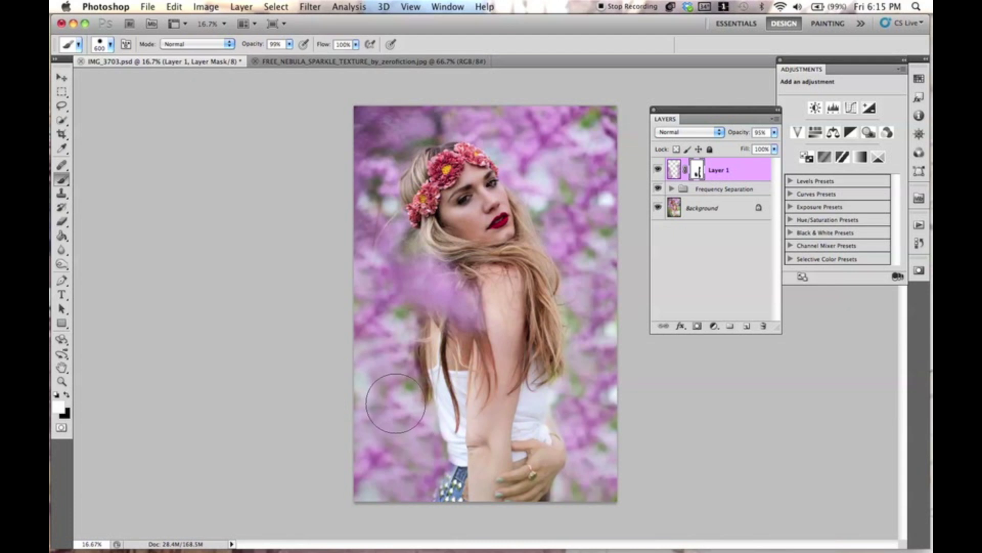
{"action": "key", "text": "x"}
{"action": "mouse_move", "coordinate": [411, 327]}
{"action": "left_mouse_down"}
{"action": "mouse_move", "coordinate": [468, 378]}
{"action": "mouse_move", "coordinate": [435, 296]}
{"action": "mouse_move", "coordinate": [455, 334]}
{"action": "left_mouse_up"}
- Refine the mask beside her back, paint white to restore blossoms along the photo's left edge, and compare with Layer 1 hidden
{"action": "key", "text": "x"}
{"action": "key", "text": "x"}
{"action": "mouse_move", "coordinate": [390, 232]}
{"action": "left_mouse_down"}
{"action": "mouse_move", "coordinate": [369, 226]}
{"action": "mouse_move", "coordinate": [364, 246]}
{"action": "left_mouse_up"}
{"action": "left_click_drag", "start_coordinate": [363, 320], "coordinate": [393, 367]}
{"action": "key", "text": "super+z"}
{"action": "key", "text": "x"}
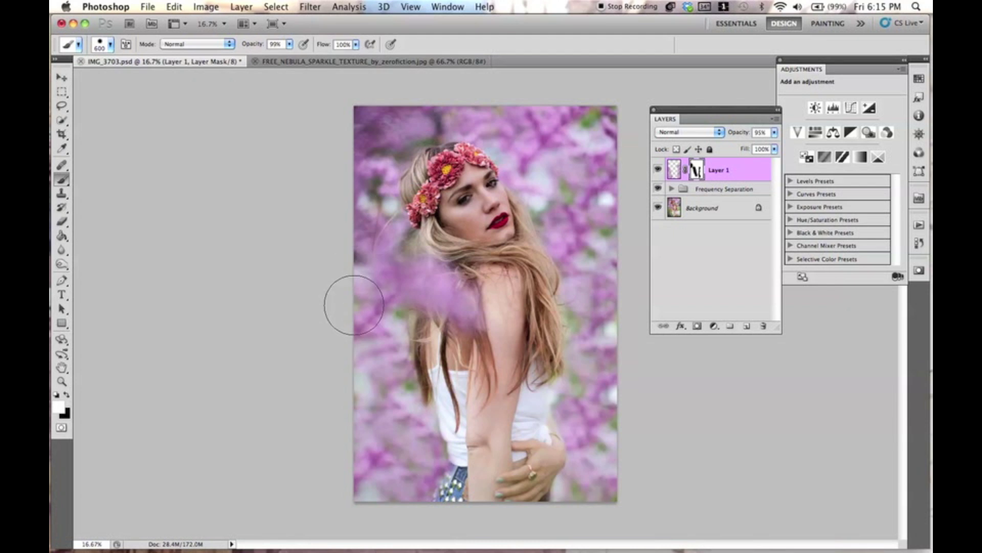
{"action": "left_click_drag", "start_coordinate": [353, 306], "coordinate": [353, 238]}
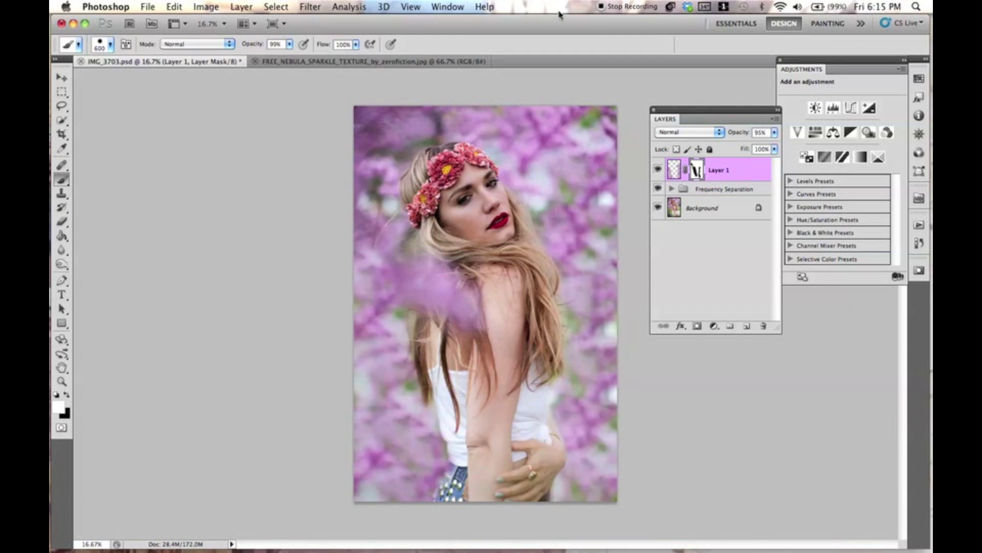
{"action": "left_click", "coordinate": [658, 174]}
{"action": "left_click", "coordinate": [658, 174]}
- Add a new layer above Layer 1 and sample the blossoms' pink-purple as the Brush colour
{"action": "key", "text": "super+shift+n"}
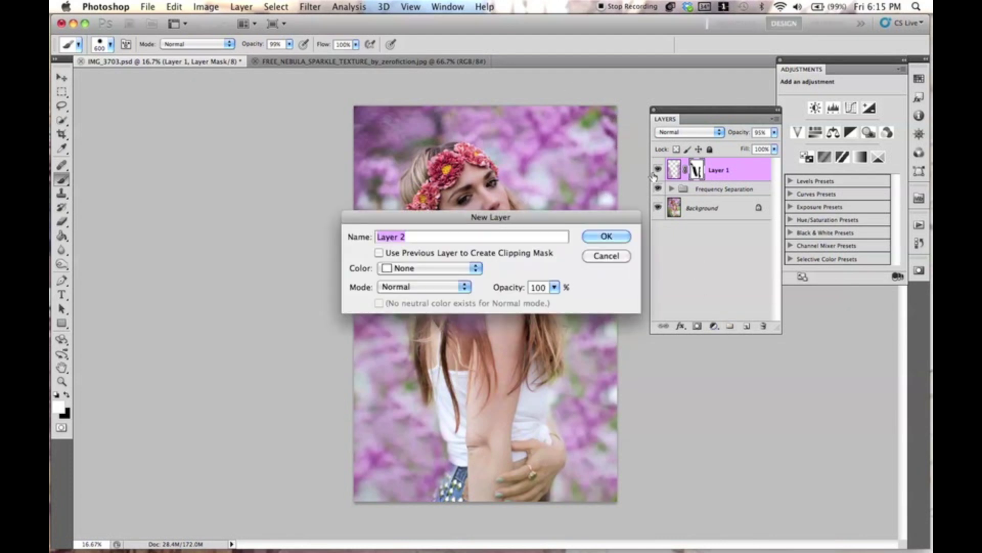
{"action": "key", "text": "Return"}
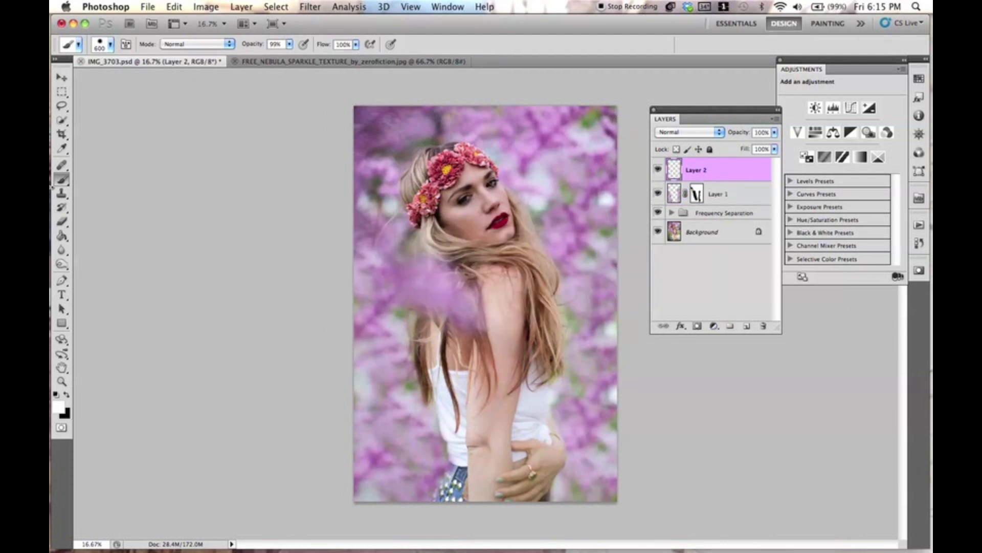
{"action": "left_click", "coordinate": [66, 184]}
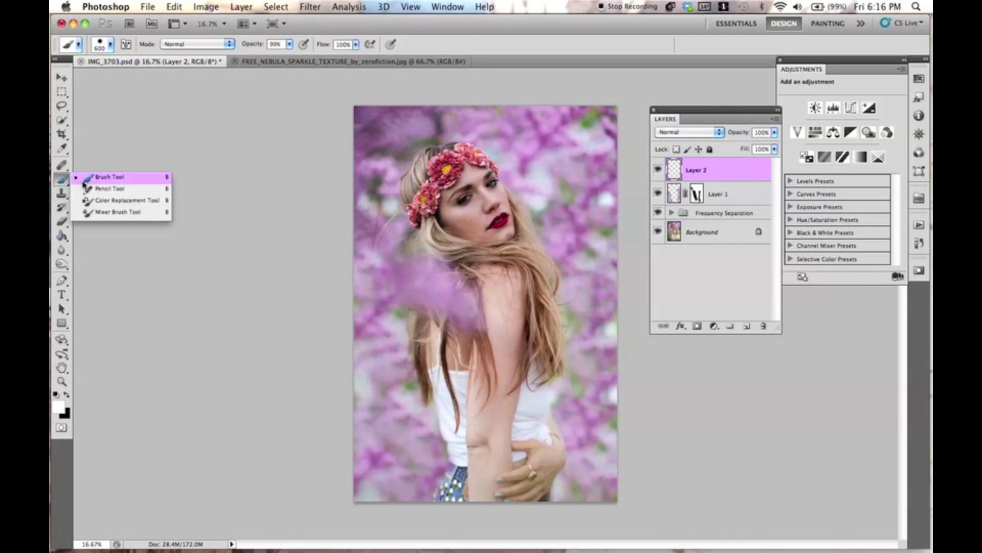
{"action": "left_click", "coordinate": [83, 180]}
{"action": "left_click", "coordinate": [535, 132], "text": "alt"}
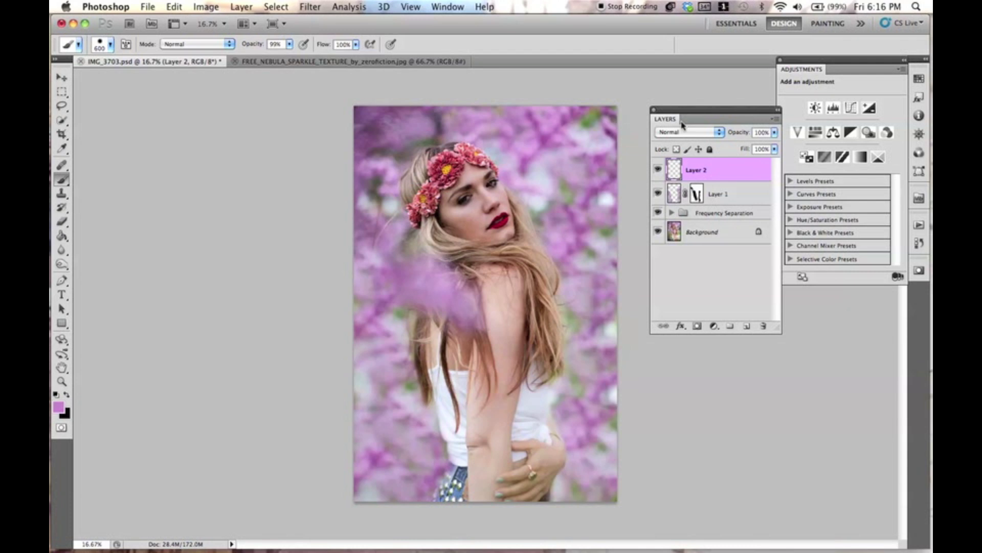
- Set the brush to 5% hardness and 1400 px, and try a pink dab over the blossoms beside her face
{"action": "left_click", "coordinate": [105, 49]}
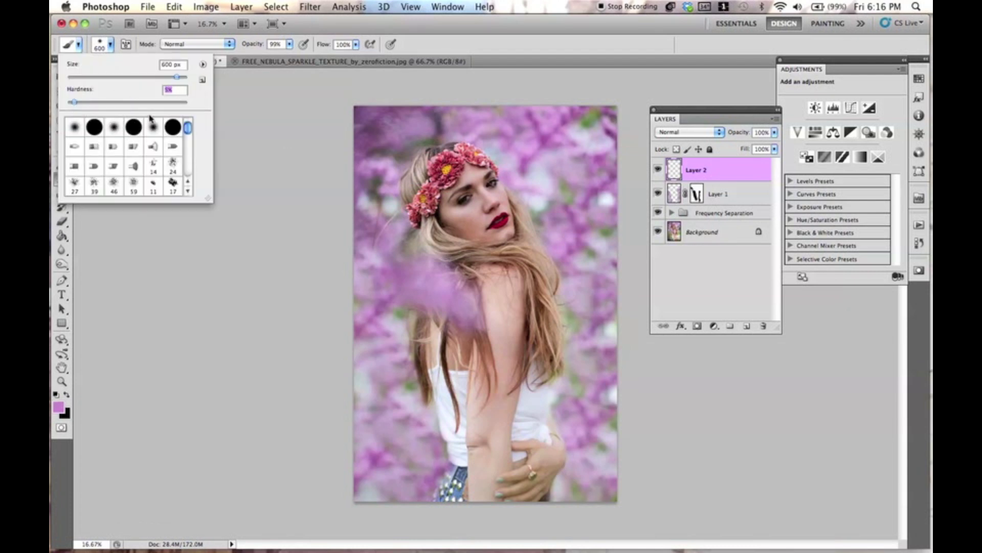
{"action": "left_click", "coordinate": [676, 171]}
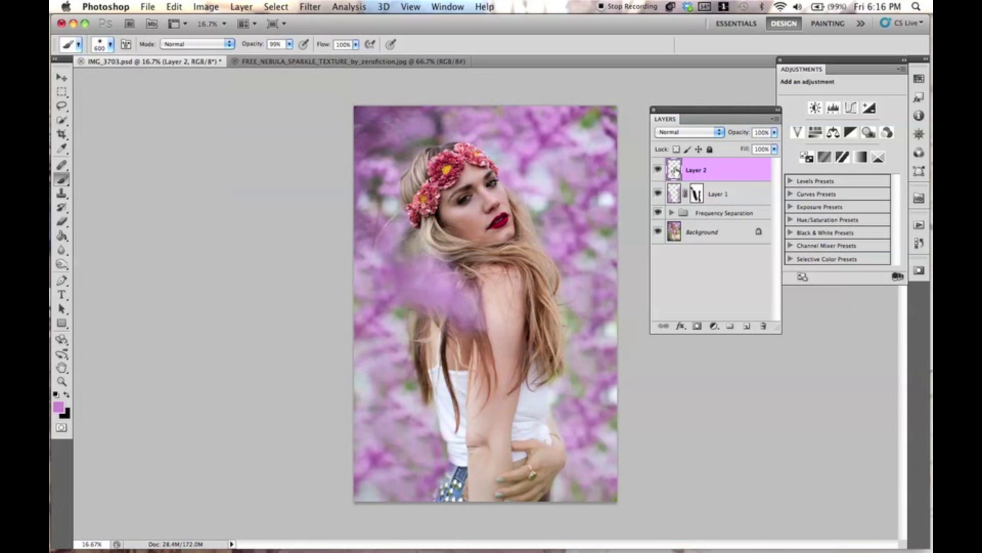
{"action": "key", "text": "bracketright"}
{"action": "key", "text": "bracketright"}
{"action": "key", "text": "bracketright"}
{"action": "key", "text": "bracketright"}
{"action": "key", "text": "bracketright"}
{"action": "key", "text": "bracketright"}
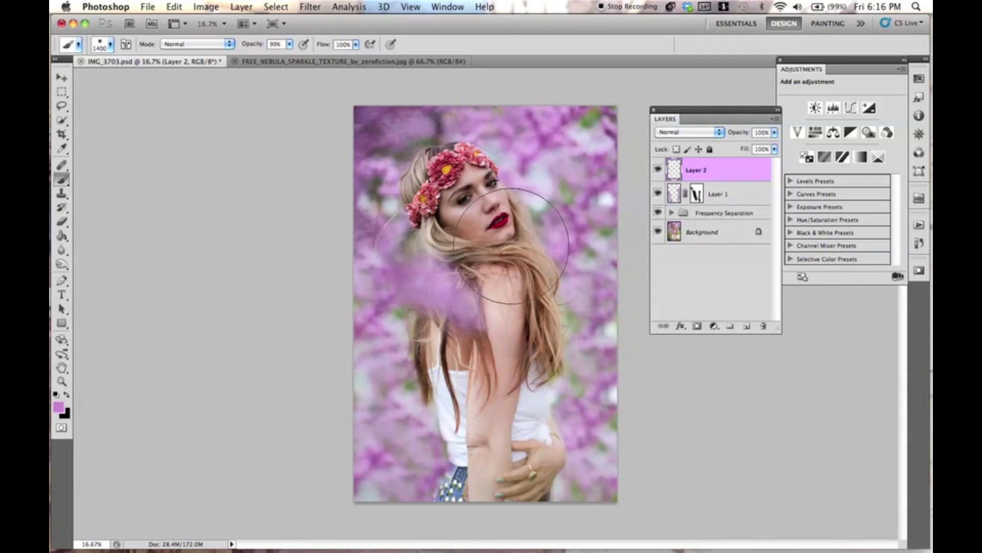
{"action": "left_click", "coordinate": [558, 184]}
{"action": "key", "text": "super+z"}
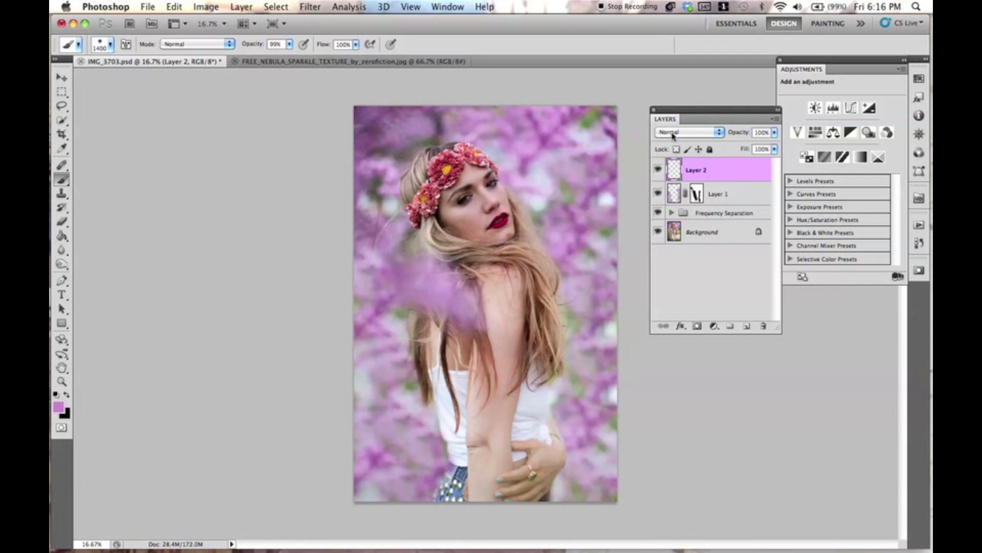
- Set Layer 2 to Screen blending and paint pink haze over the background blossoms with the brush at 55% opacity
{"action": "left_click", "coordinate": [689, 132]}
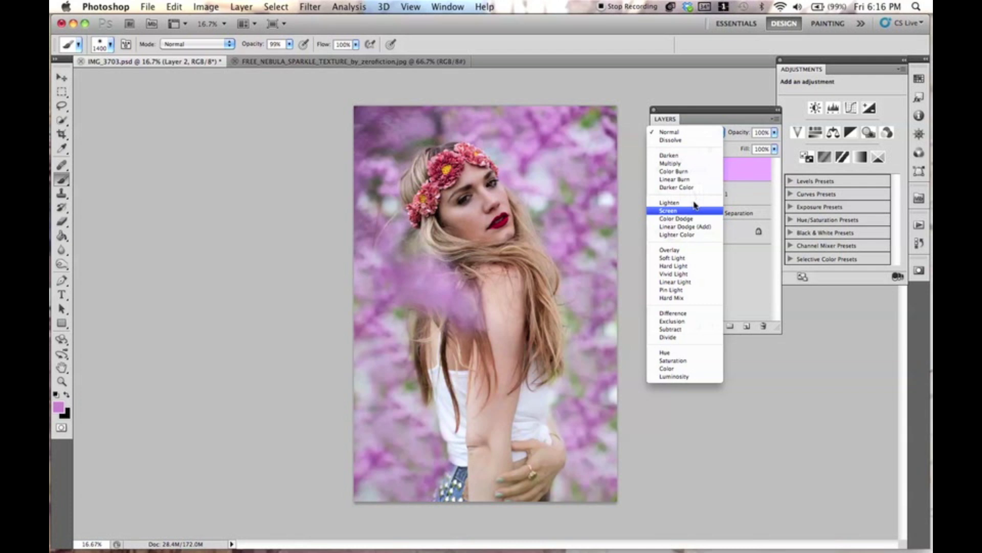
{"action": "left_click", "coordinate": [695, 208]}
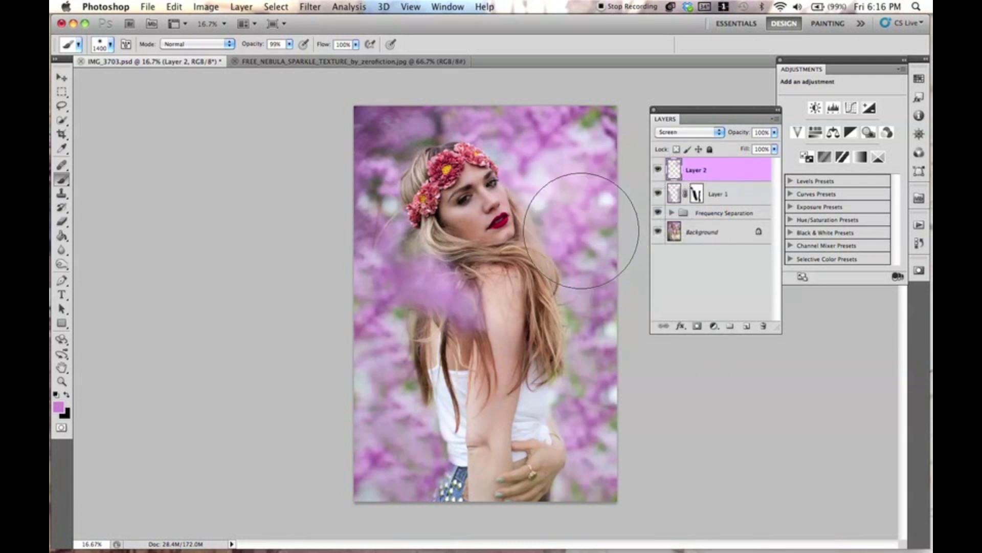
{"action": "key", "text": "5"}
{"action": "key", "text": "5"}
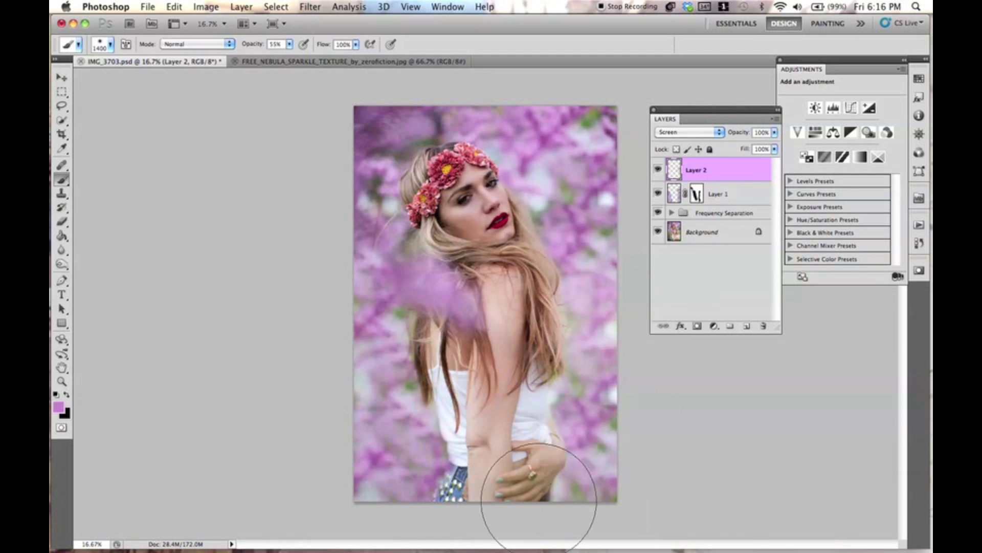
{"action": "left_click", "coordinate": [384, 462]}
{"action": "left_click_drag", "start_coordinate": [391, 263], "coordinate": [387, 349]}
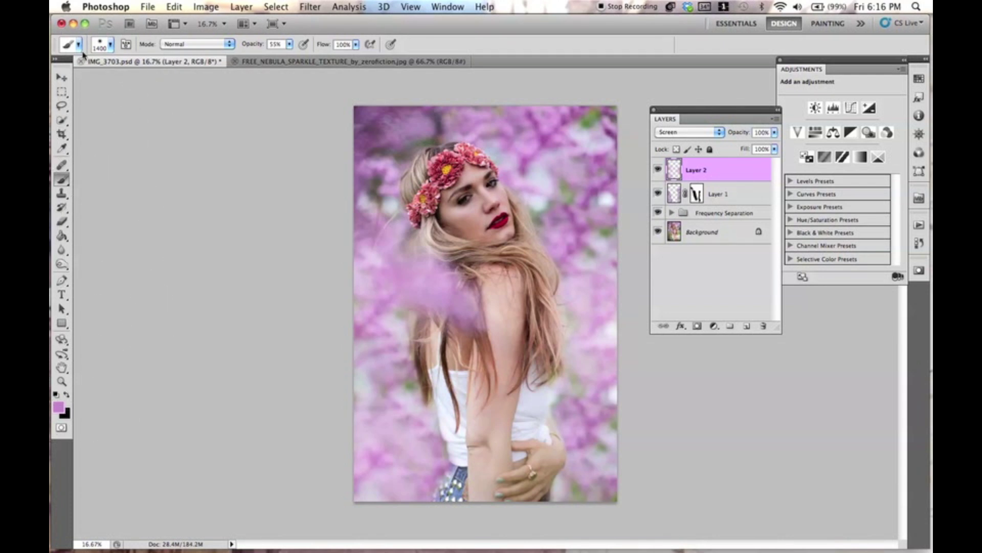
- Move the Layers panel closer to the photo and paint more pink haze over the blossoms behind her shoulder
{"action": "left_click", "coordinate": [104, 49]}
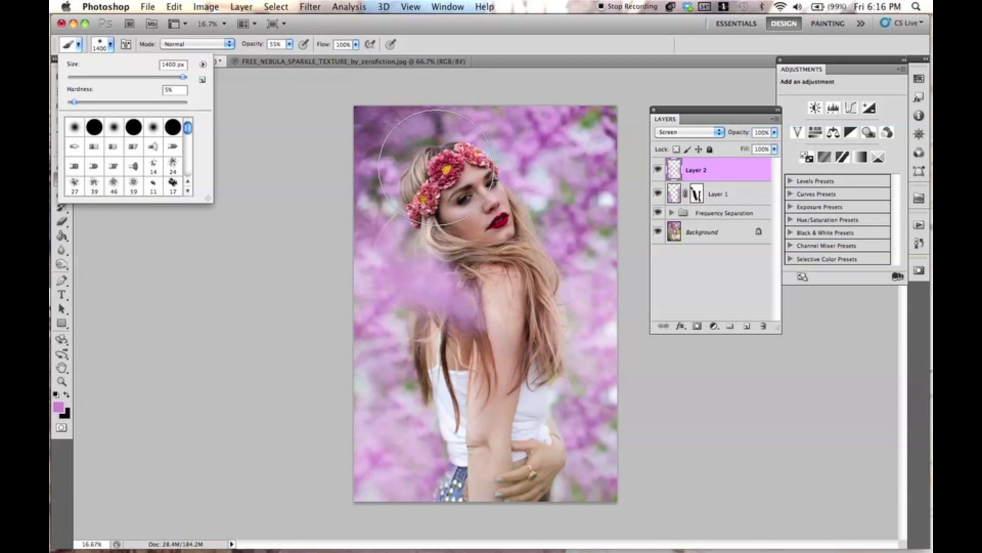
{"action": "key", "text": "Return"}
{"action": "left_click_drag", "start_coordinate": [685, 110], "coordinate": [669, 118]}
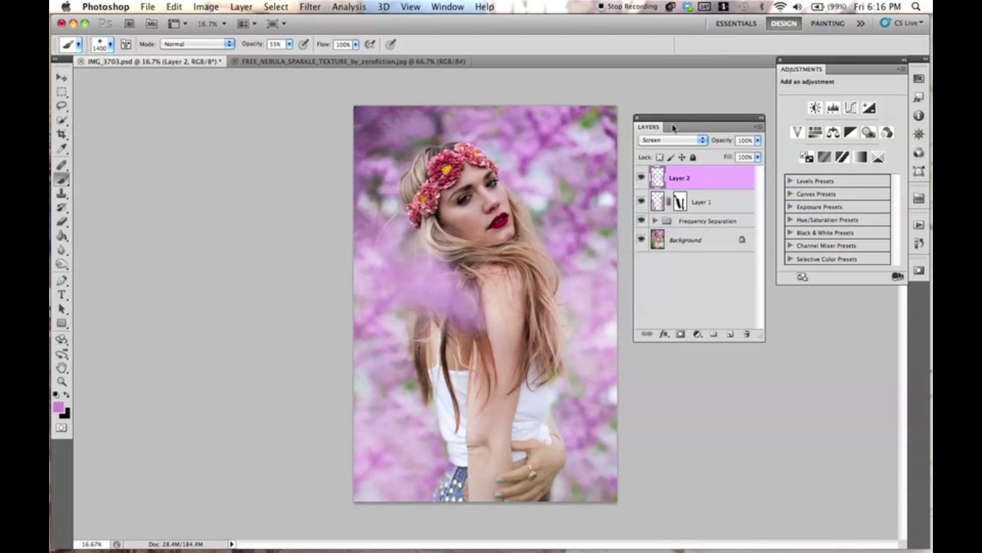
{"action": "left_click", "coordinate": [387, 244]}
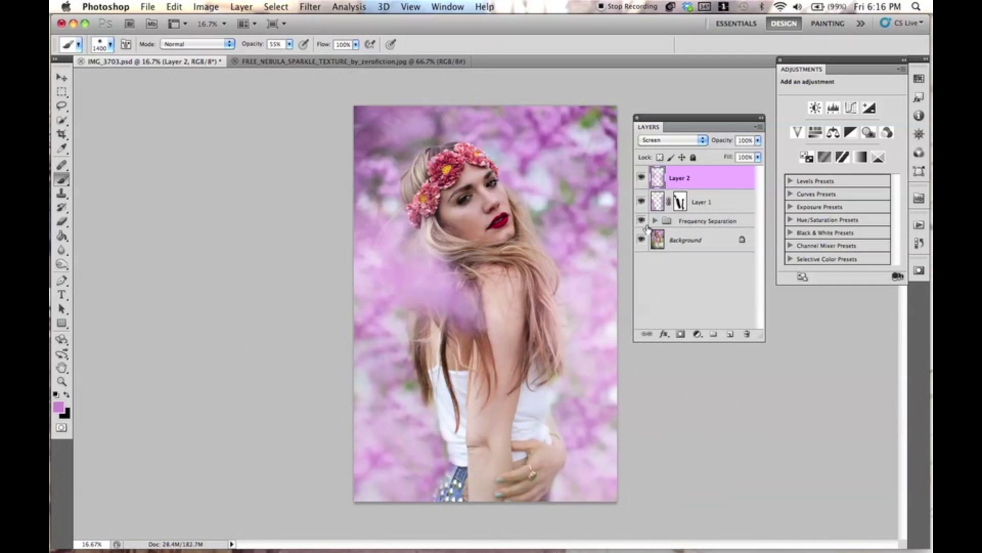
- Add a new layer in Overlay mode and paint pink over the background blossoms around her
{"action": "key", "text": "super+shift+n"}
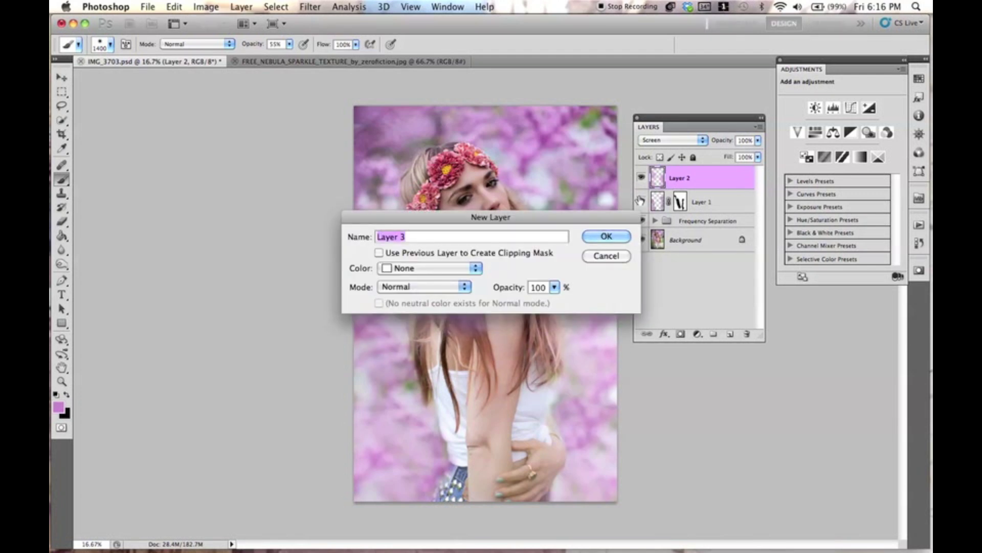
{"action": "key", "text": "Return"}
{"action": "left_click", "coordinate": [664, 143]}
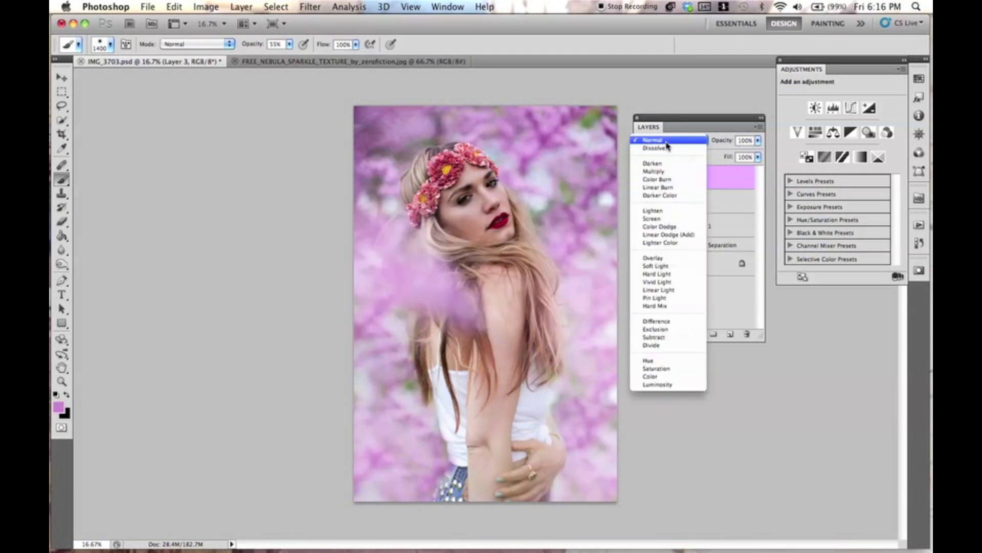
{"action": "left_click", "coordinate": [676, 261]}
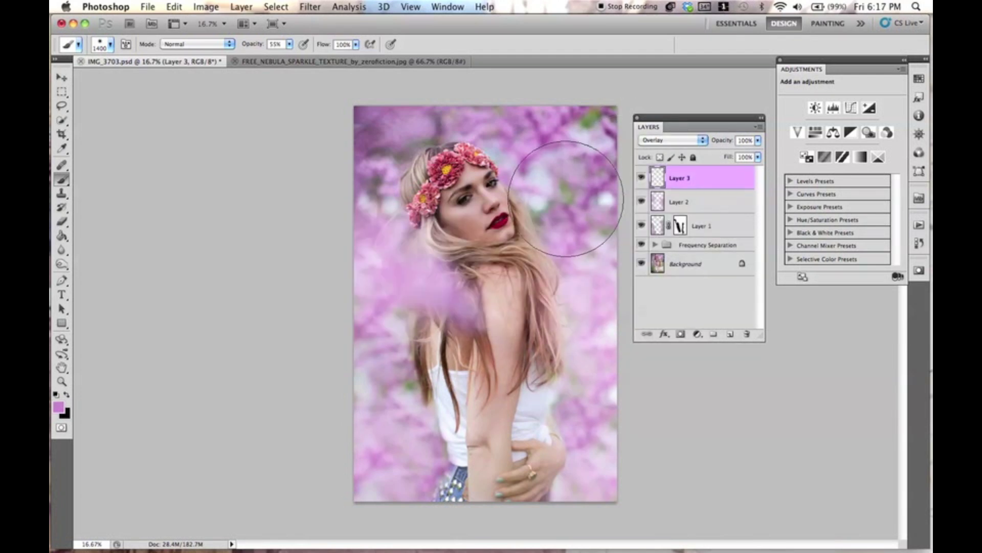
{"action": "left_click_drag", "start_coordinate": [591, 264], "coordinate": [592, 291]}
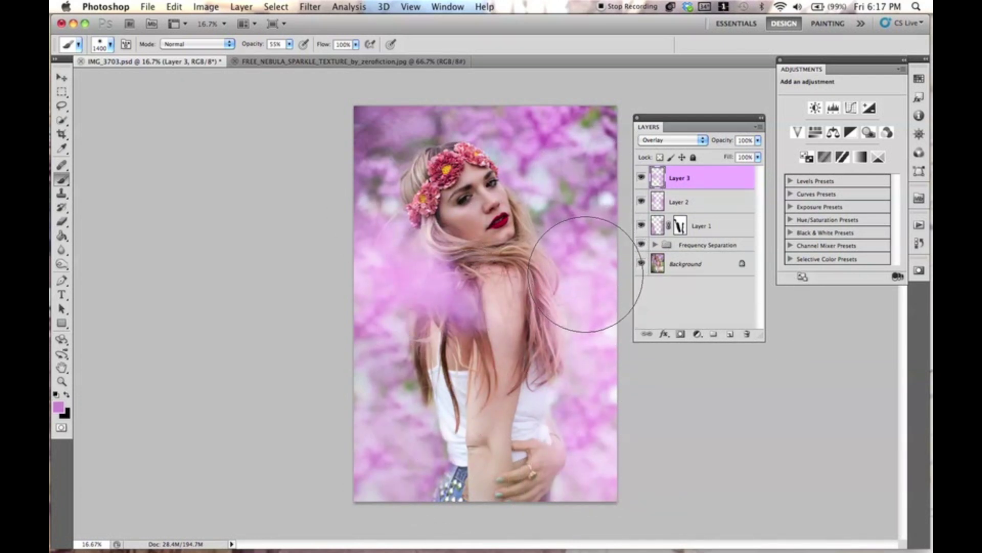
{"action": "left_click", "coordinate": [697, 334]}
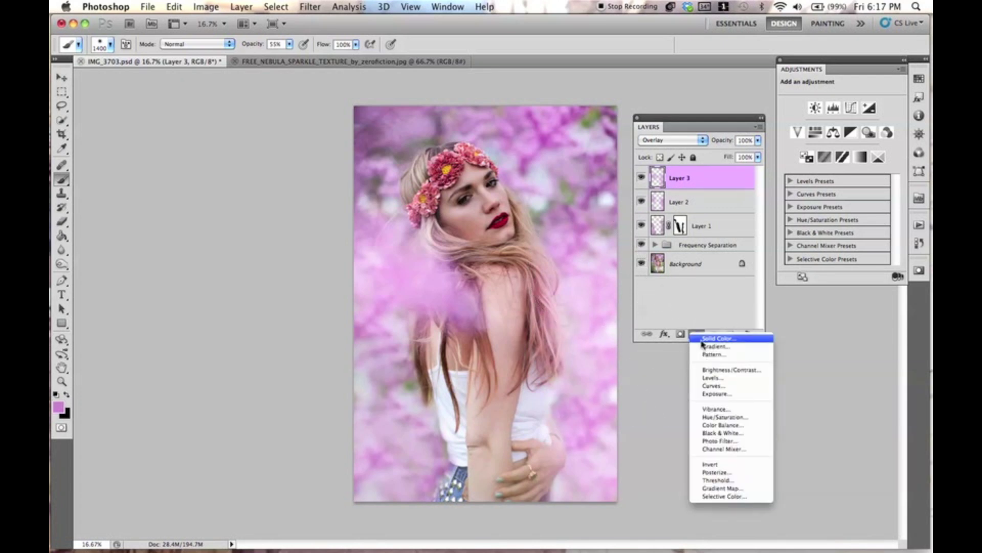
{"action": "left_click", "coordinate": [712, 346]}
{"action": "left_click", "coordinate": [660, 255]}
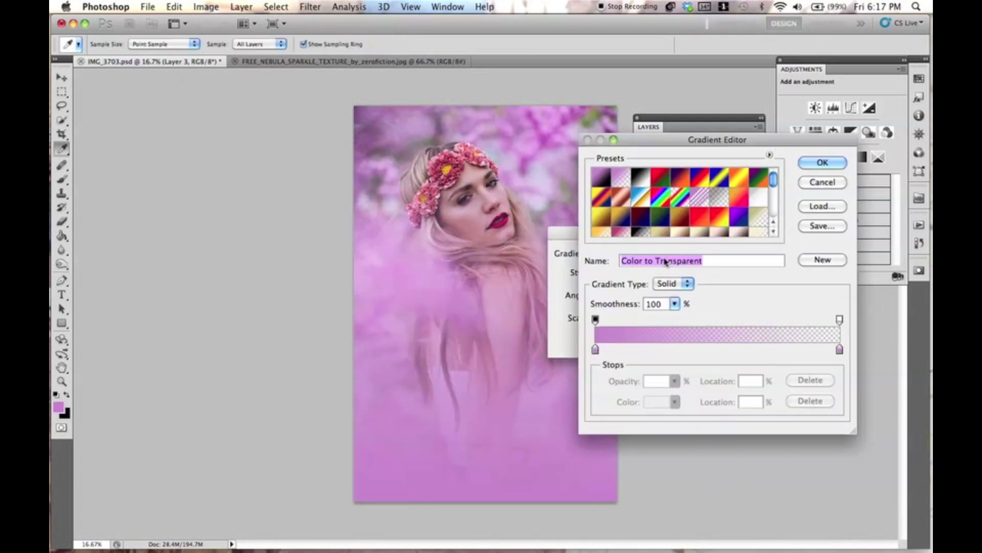
{"action": "left_click", "coordinate": [599, 232]}
{"action": "left_click", "coordinate": [818, 169]}
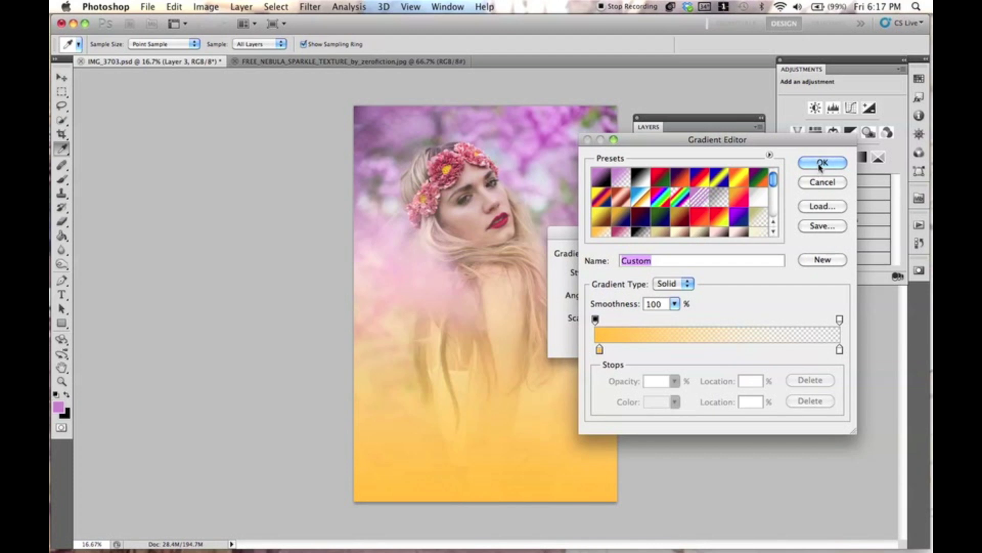
{"action": "left_click_drag", "start_coordinate": [650, 238], "coordinate": [712, 353]}
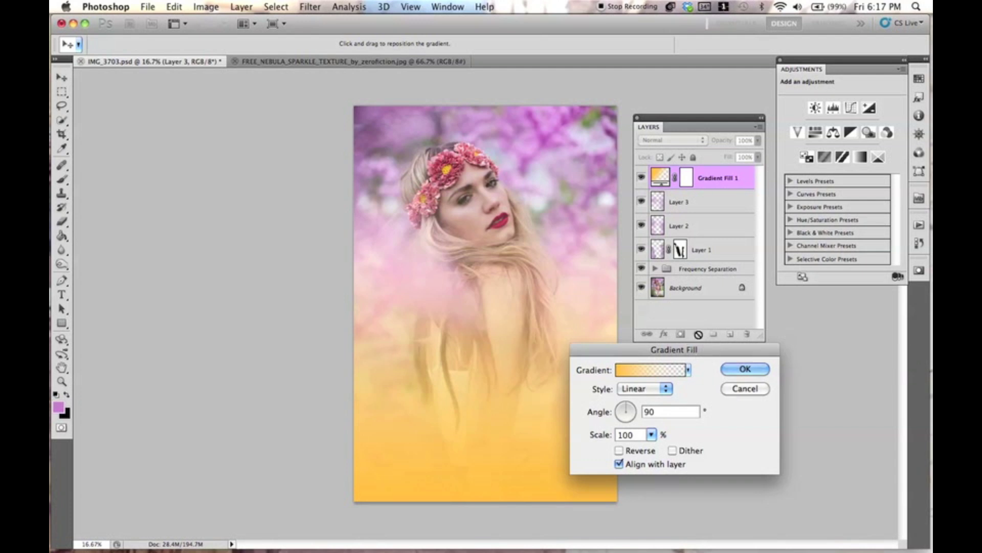
{"action": "left_click", "coordinate": [734, 388]}
- Start a gradient fill layer with the orange-to-transparent preset and place its orange colour stop at 0%
{"action": "left_click", "coordinate": [699, 335]}
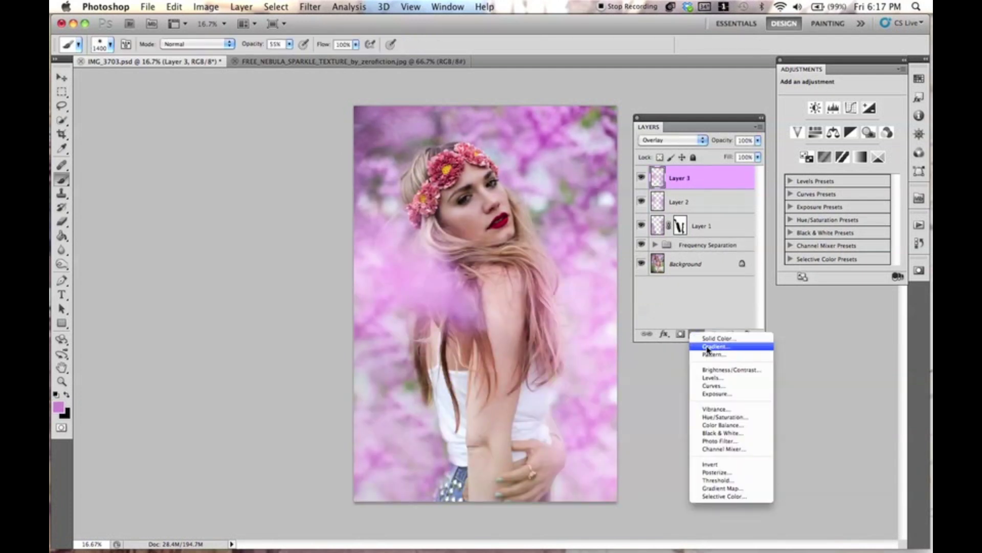
{"action": "left_click", "coordinate": [710, 346]}
{"action": "left_click", "coordinate": [660, 370]}
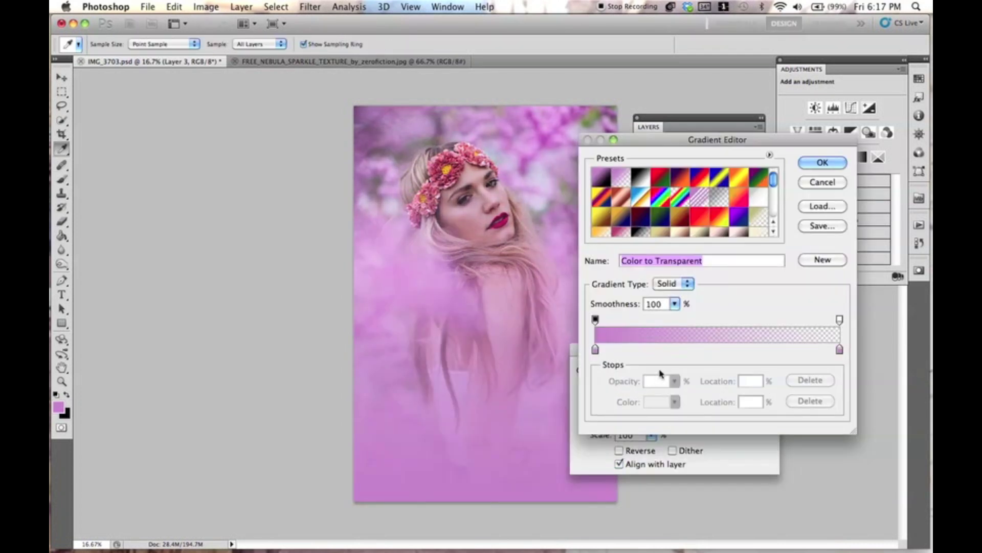
{"action": "left_click", "coordinate": [596, 234]}
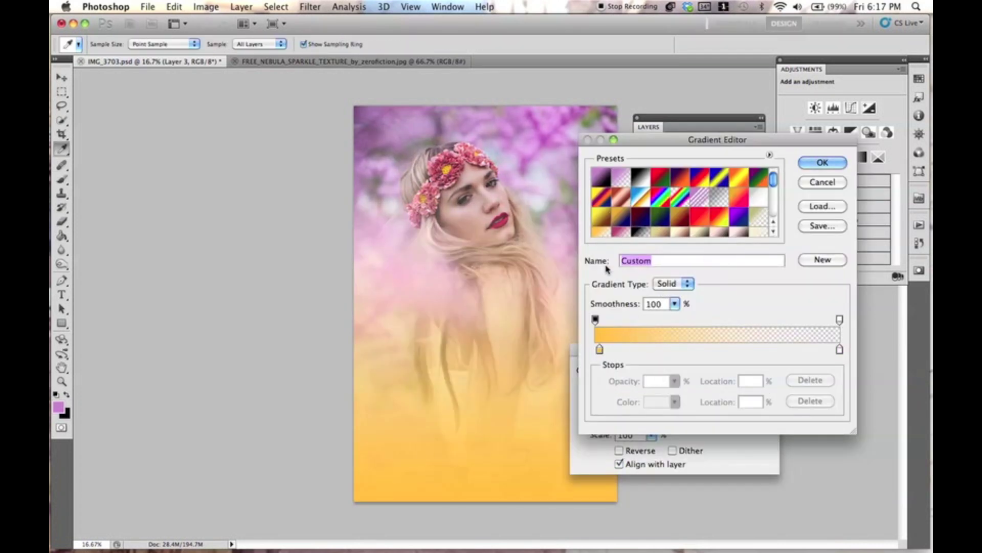
{"action": "left_click", "coordinate": [594, 350]}
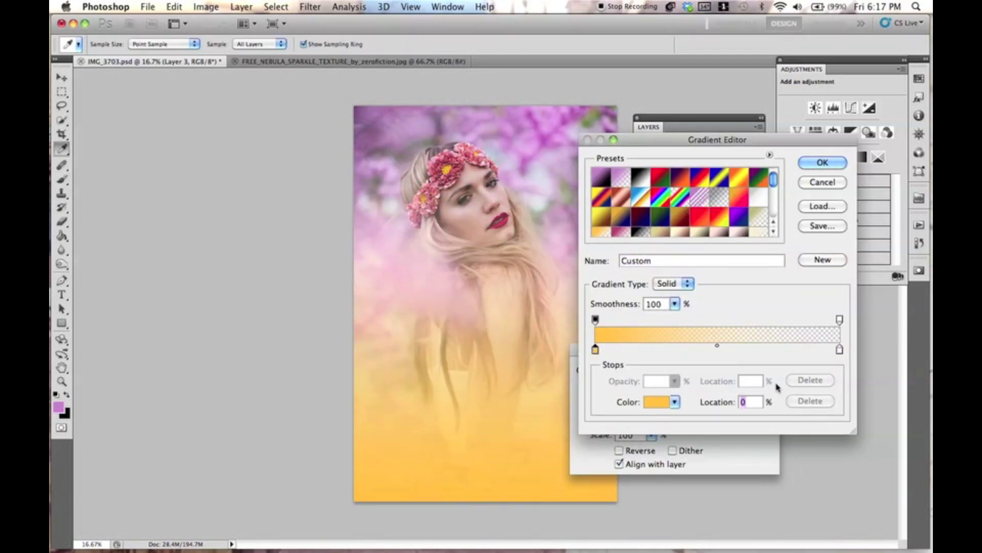
- Try the black-to-transparent preset on the gradient fill with its starting opacity stop at 100%
{"action": "left_click", "coordinate": [718, 200]}
{"action": "left_click", "coordinate": [595, 350]}
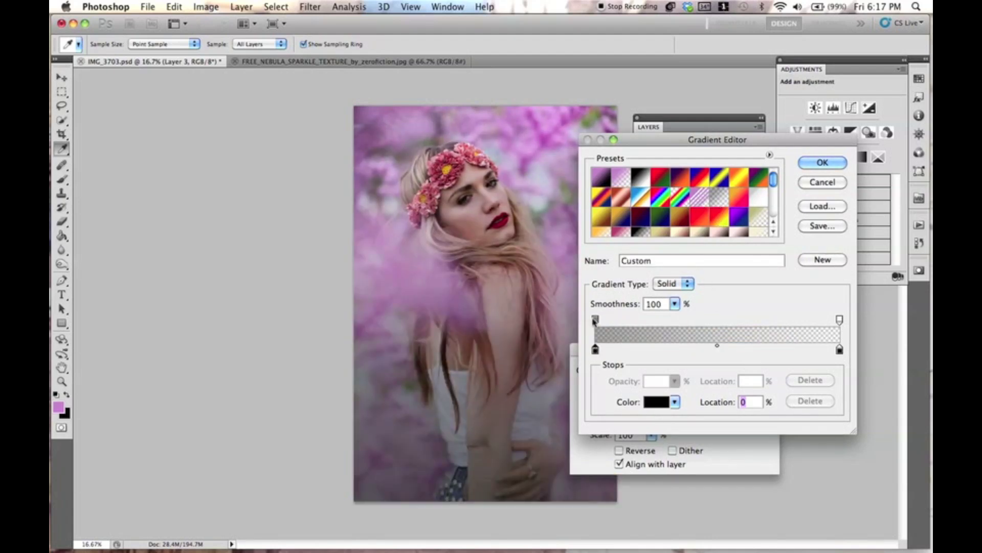
{"action": "left_click", "coordinate": [595, 320]}
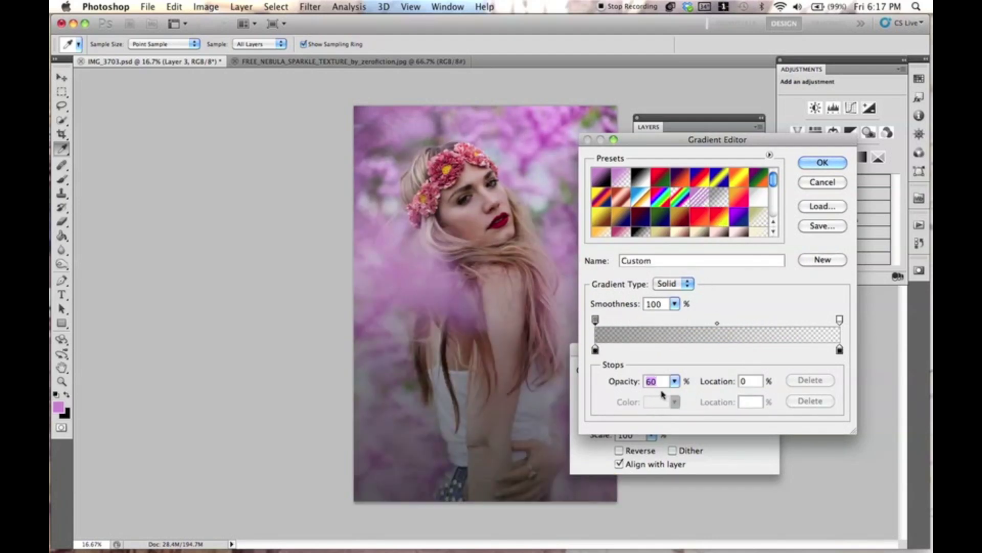
{"action": "type", "text": "100"}
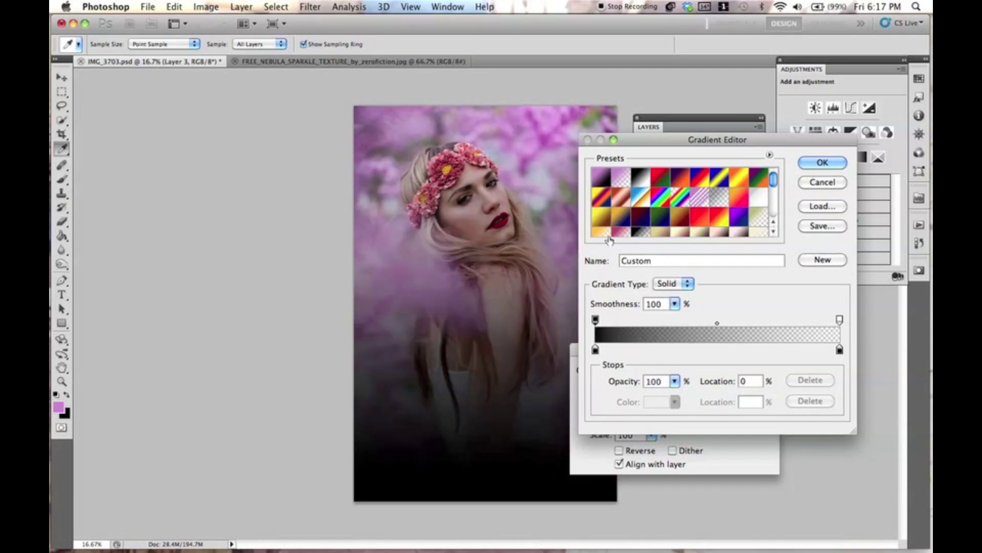
- Apply the orange-to-transparent preset to the gradient fill again, with the orange colour stop at 0%, and accept the gradient
{"action": "left_click", "coordinate": [606, 234]}
{"action": "left_click", "coordinate": [598, 349]}
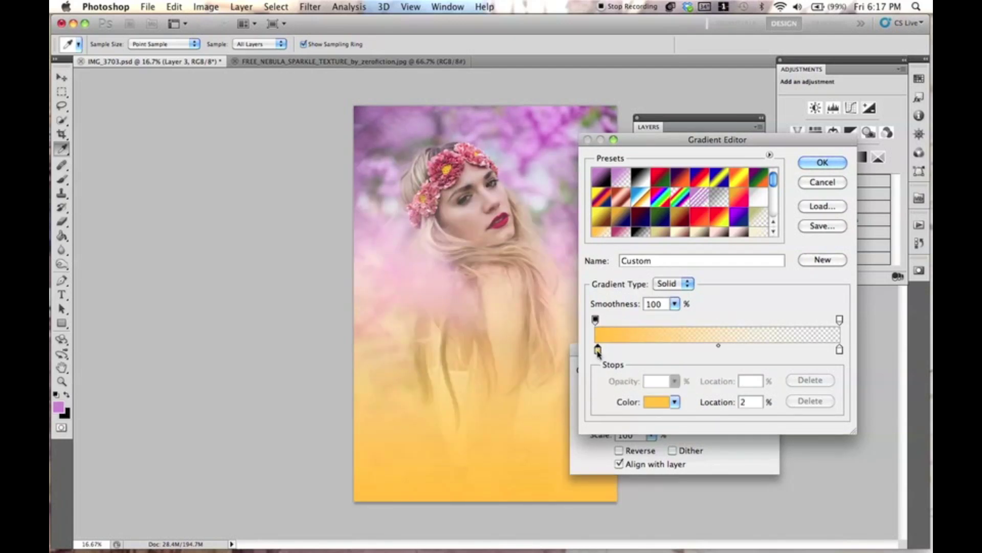
{"action": "left_click", "coordinate": [815, 162]}
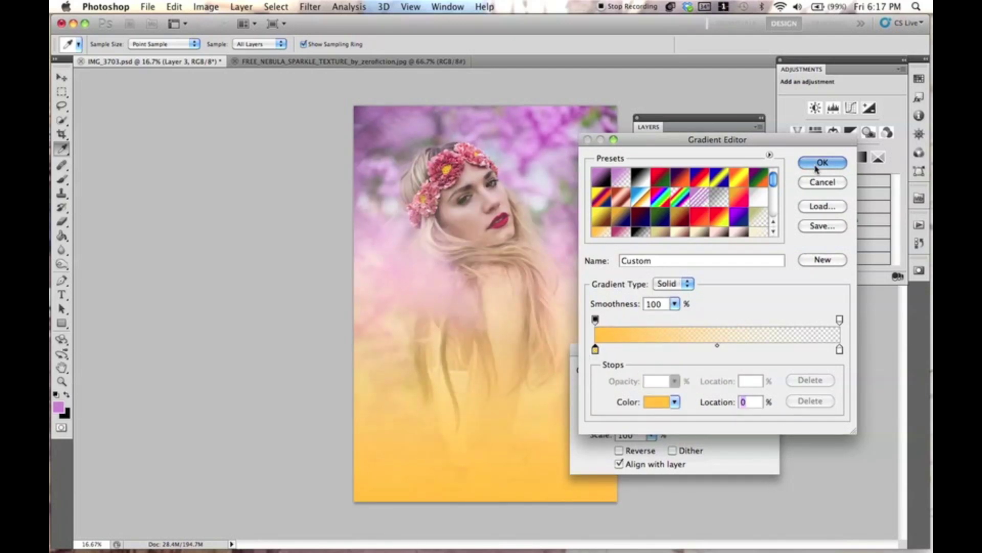
- Make the gradient fill Radial and place its orange glow over the blossoms in front of her face
{"action": "left_click_drag", "start_coordinate": [658, 355], "coordinate": [707, 220]}
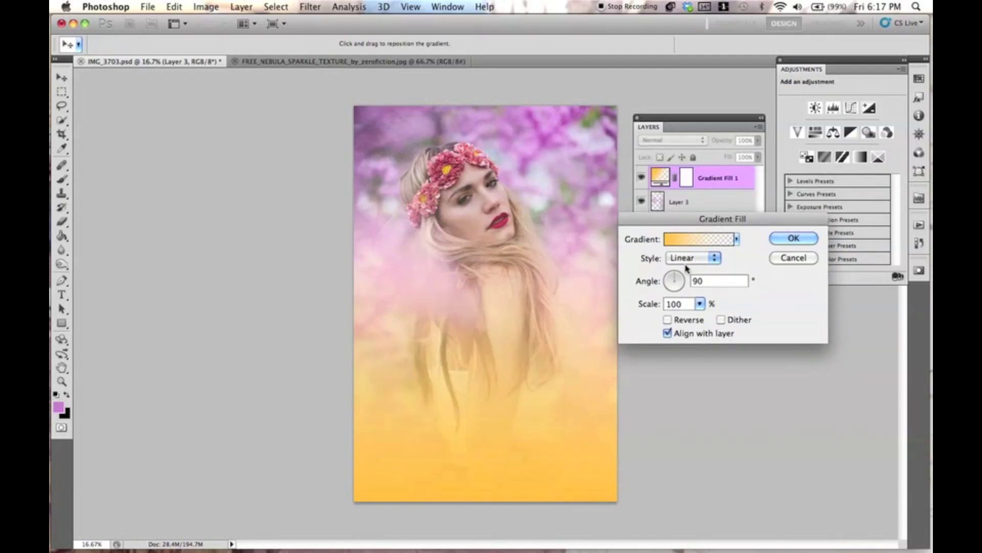
{"action": "left_click", "coordinate": [705, 263]}
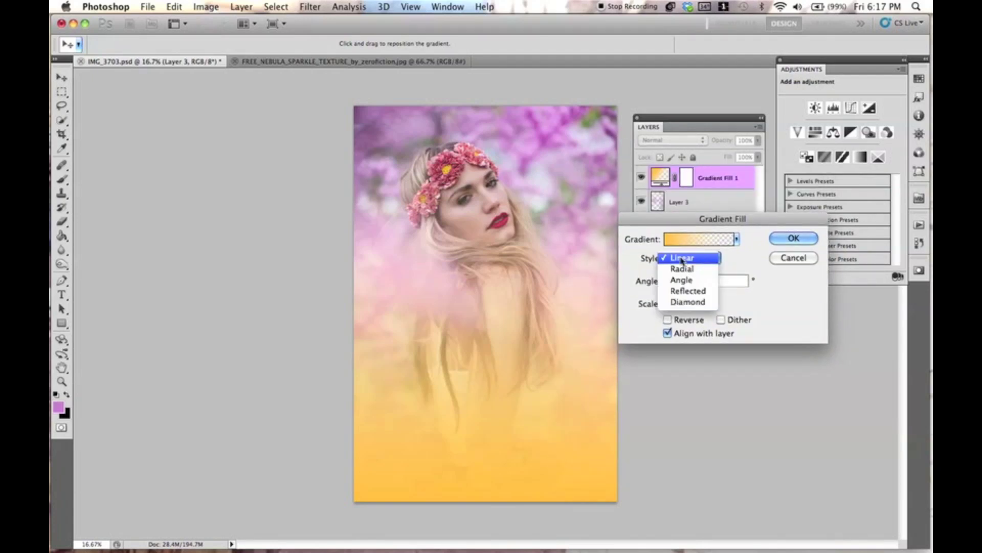
{"action": "left_click", "coordinate": [710, 271]}
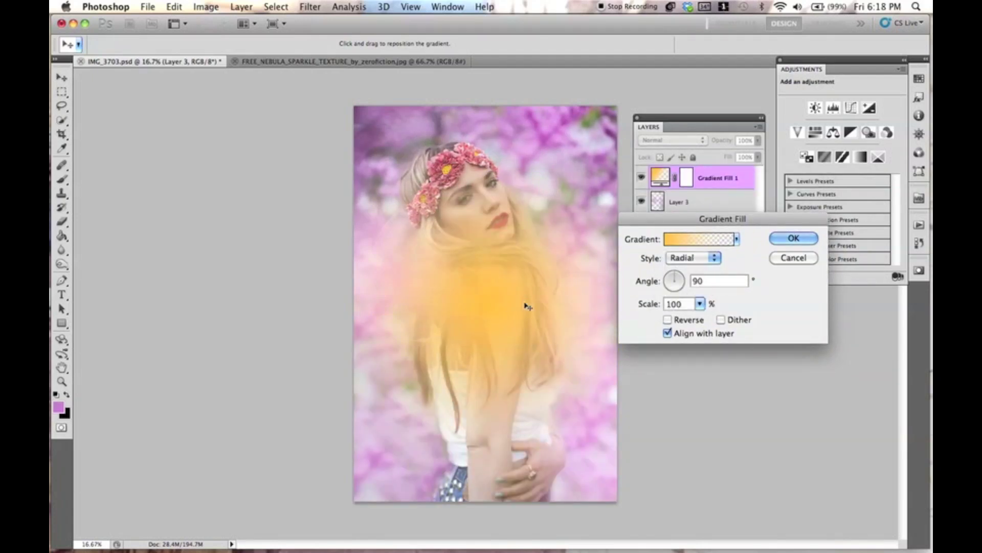
{"action": "left_click_drag", "start_coordinate": [479, 321], "coordinate": [569, 251]}
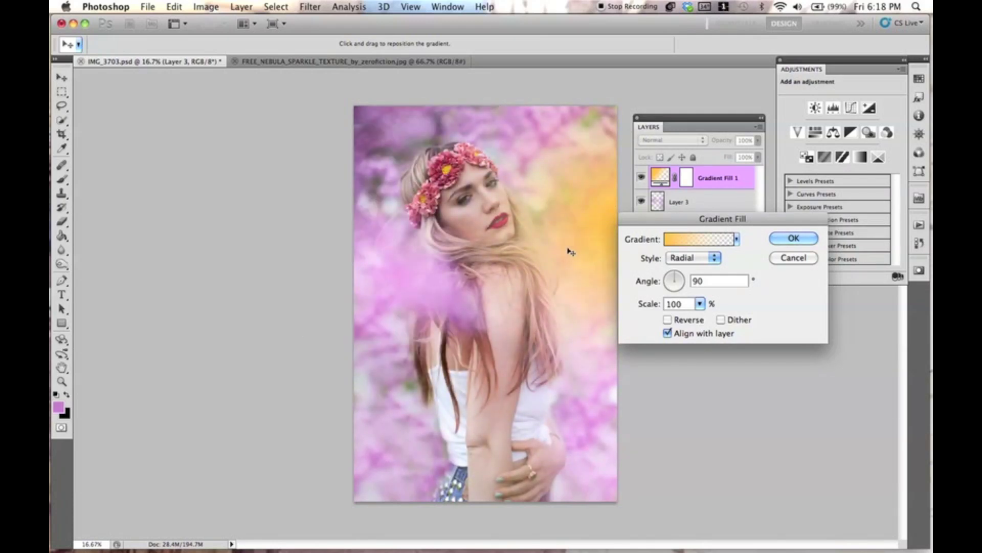
{"action": "left_click", "coordinate": [793, 240]}
- Set the Gradient Fill 1 layer to Screen blending at 45% opacity
{"action": "left_click", "coordinate": [688, 141]}
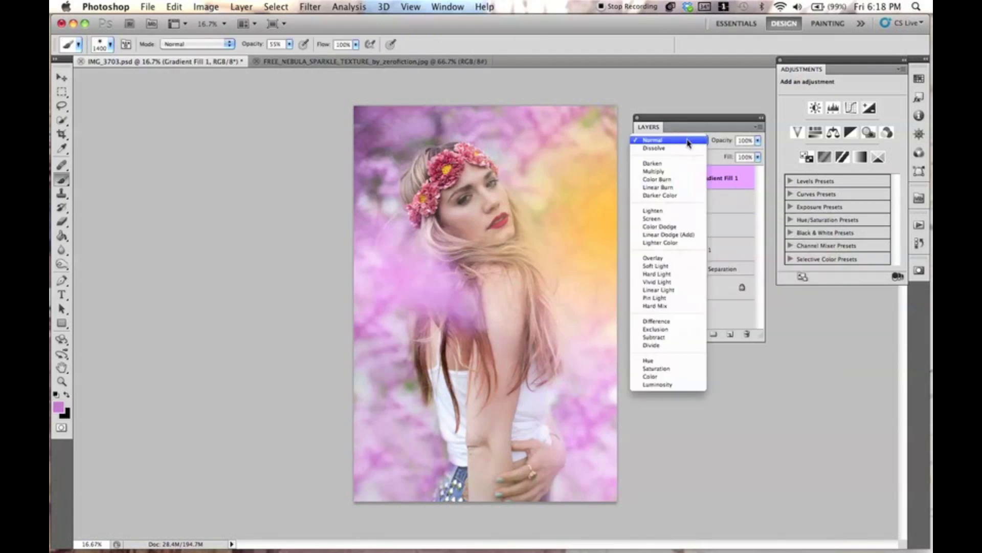
{"action": "left_click", "coordinate": [682, 219]}
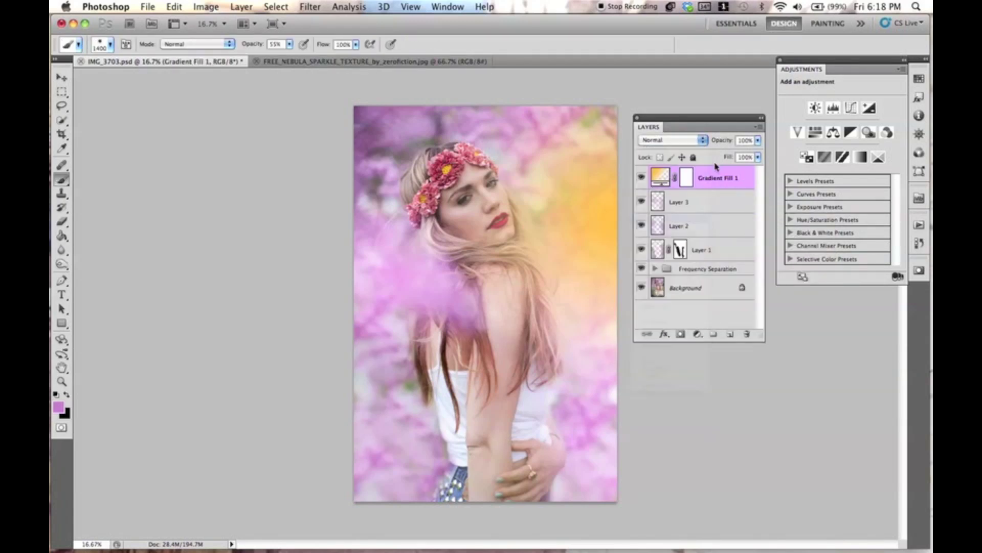
{"action": "left_click_drag", "start_coordinate": [719, 145], "coordinate": [689, 143]}
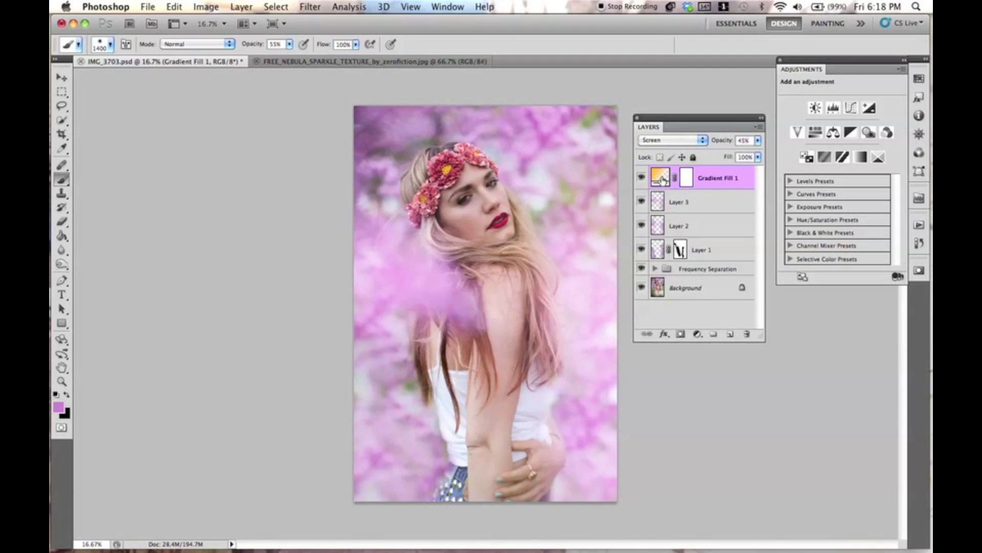
- Reopen the Gradient Fill 1 settings and reposition its orange glow over the photo
{"action": "double_click", "coordinate": [660, 177]}
{"action": "left_click", "coordinate": [793, 257]}
{"action": "double_click", "coordinate": [659, 177]}
{"action": "left_click_drag", "start_coordinate": [528, 196], "coordinate": [360, 299]}
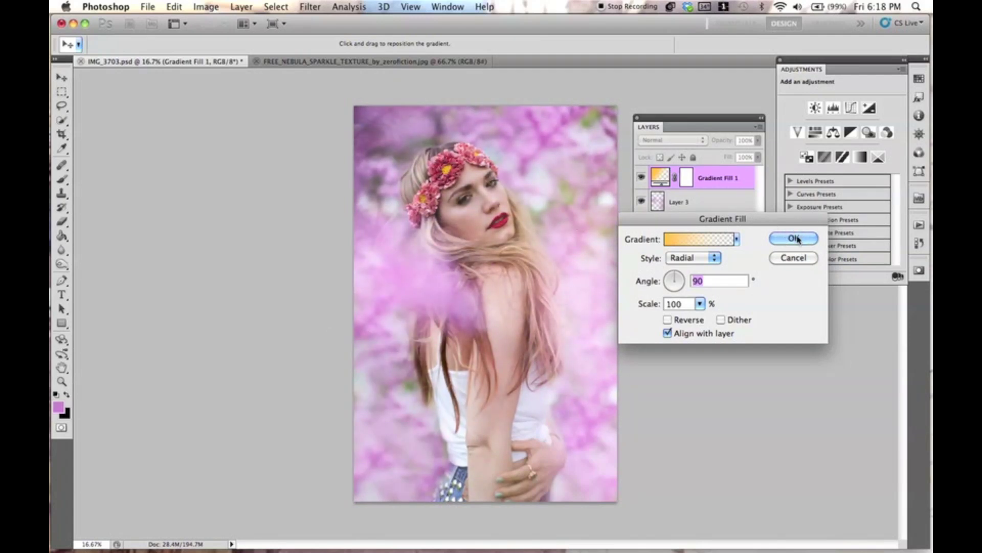
{"action": "key", "text": "Return"}
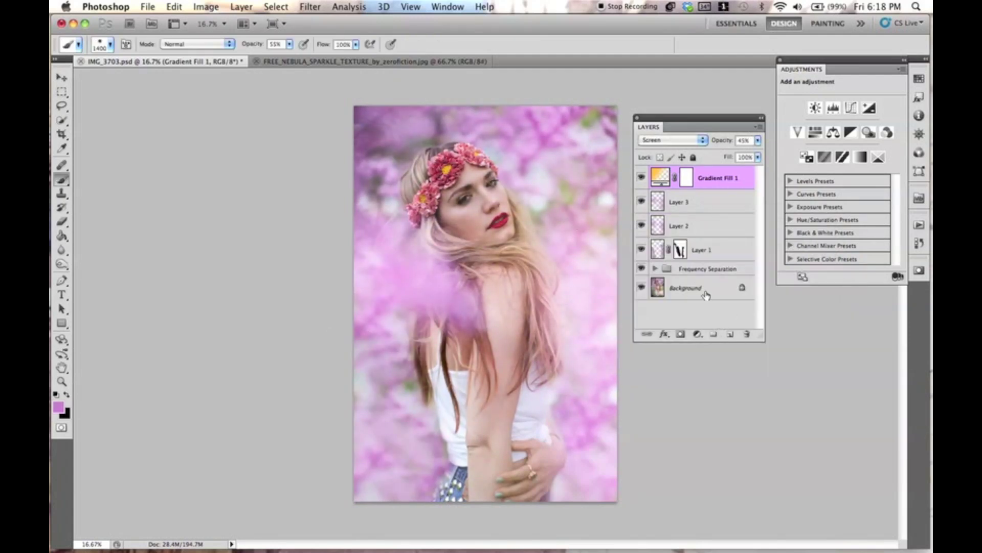
- Duplicate Gradient Fill 1 and move the copy's glow to the opposite side of the photo, behind her hair
{"action": "key", "text": "super+j"}
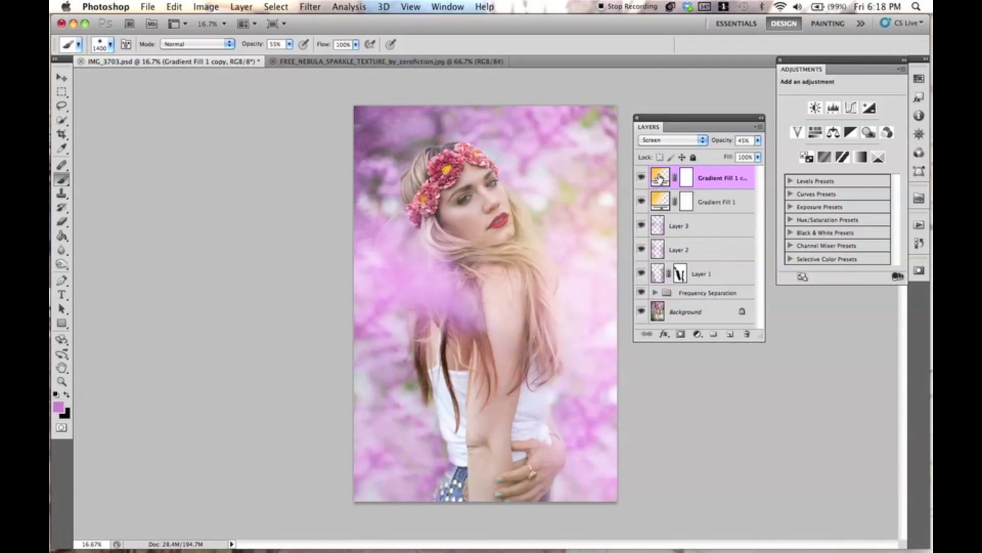
{"action": "double_click", "coordinate": [660, 178]}
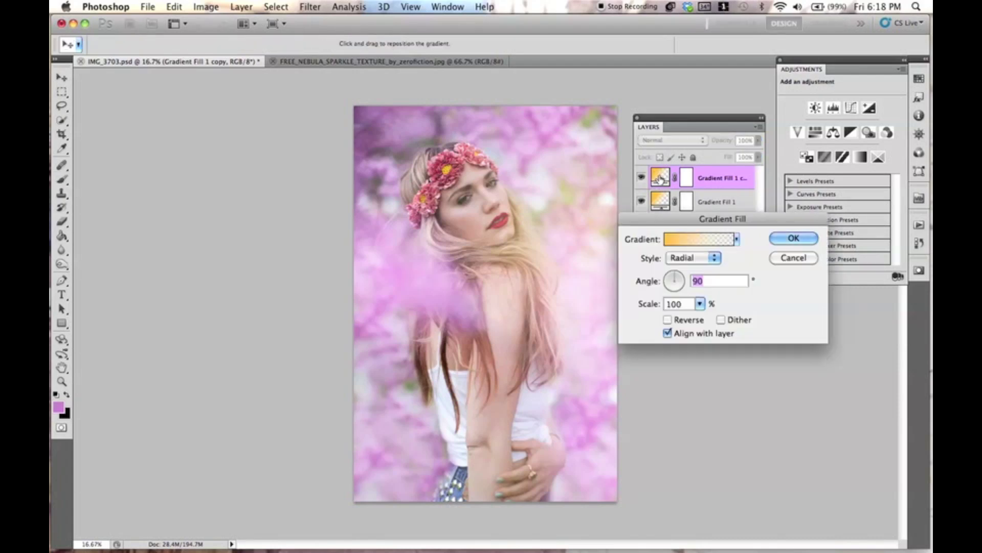
{"action": "left_click_drag", "start_coordinate": [570, 228], "coordinate": [328, 237]}
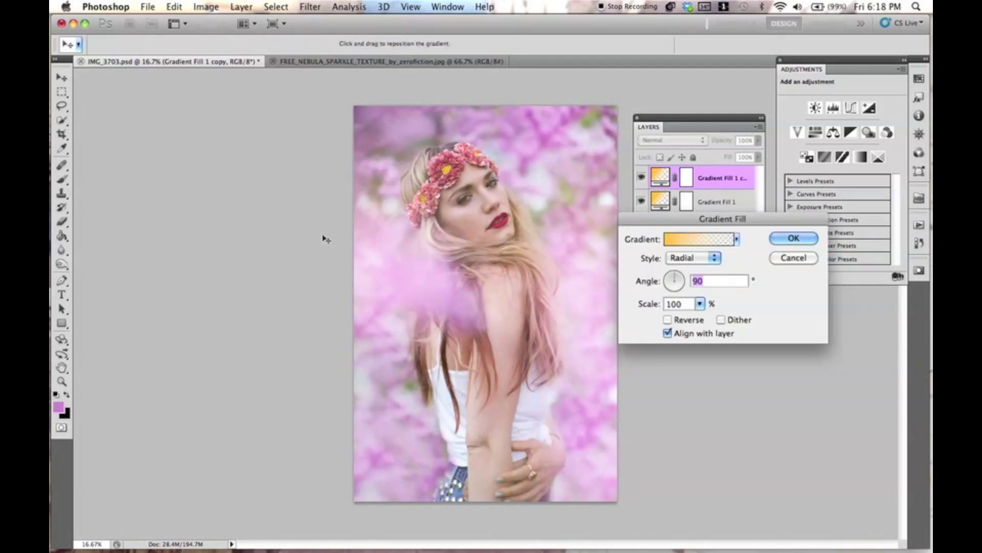
{"action": "left_click_drag", "start_coordinate": [401, 223], "coordinate": [438, 227]}
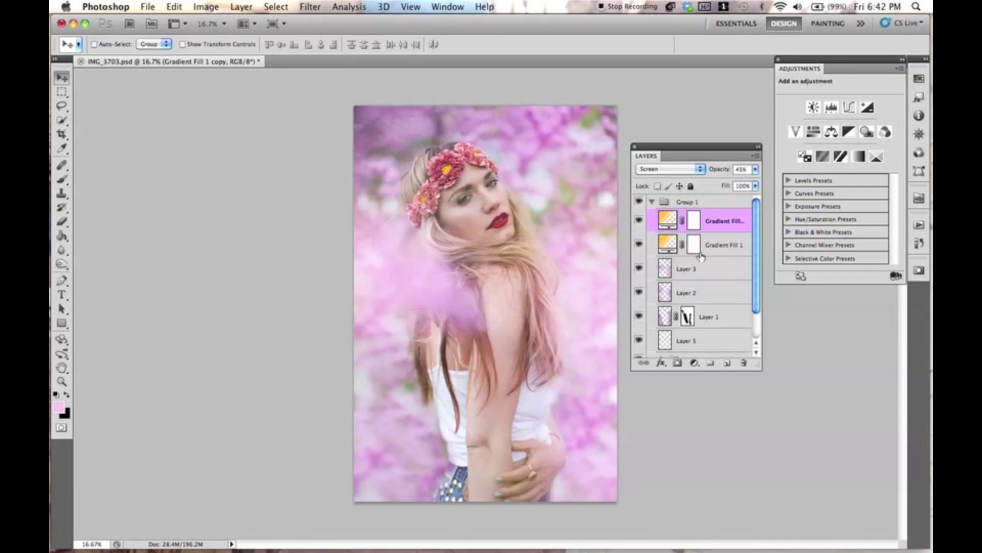
- Add a Screen-mode layer above Layer 3 and sample light pink from the haze behind her shoulder for the brush
{"action": "left_click", "coordinate": [723, 274]}
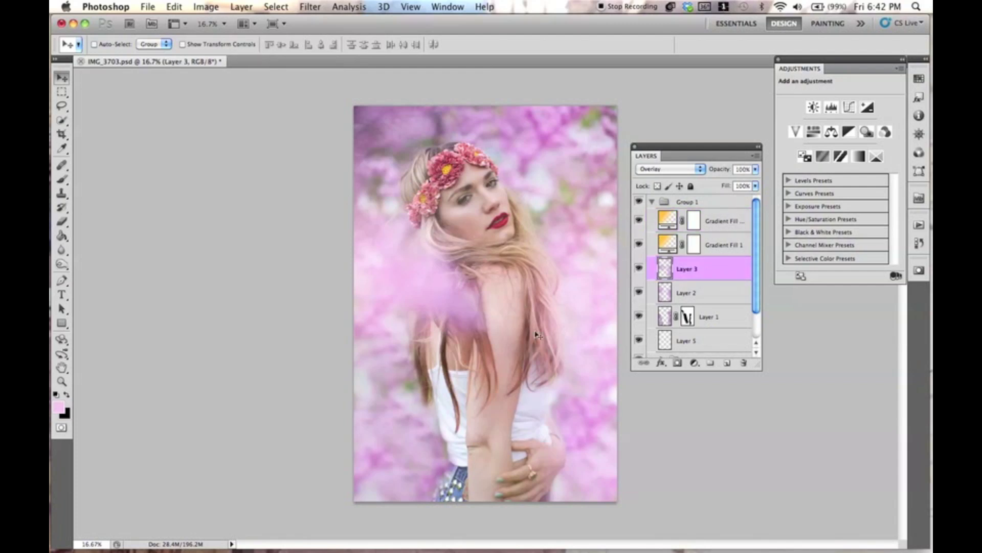
{"action": "key", "text": "super+shift+n"}
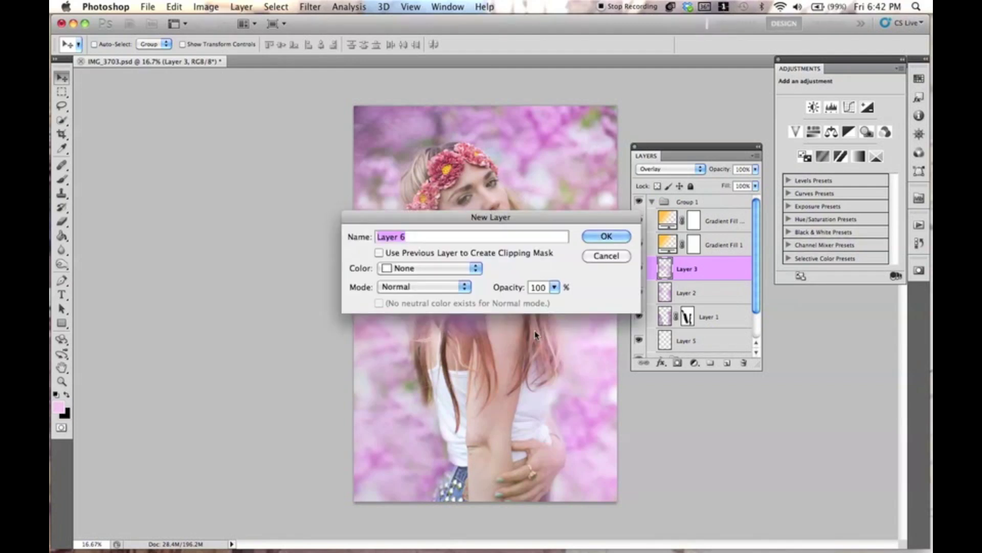
{"action": "key", "text": "Return"}
{"action": "key", "text": "b"}
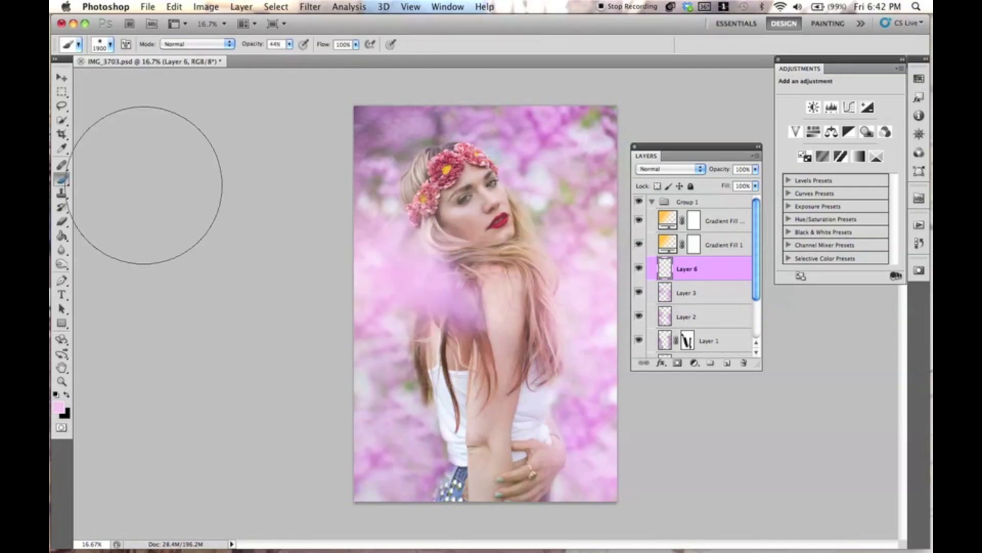
{"action": "left_click", "coordinate": [423, 272], "text": "alt"}
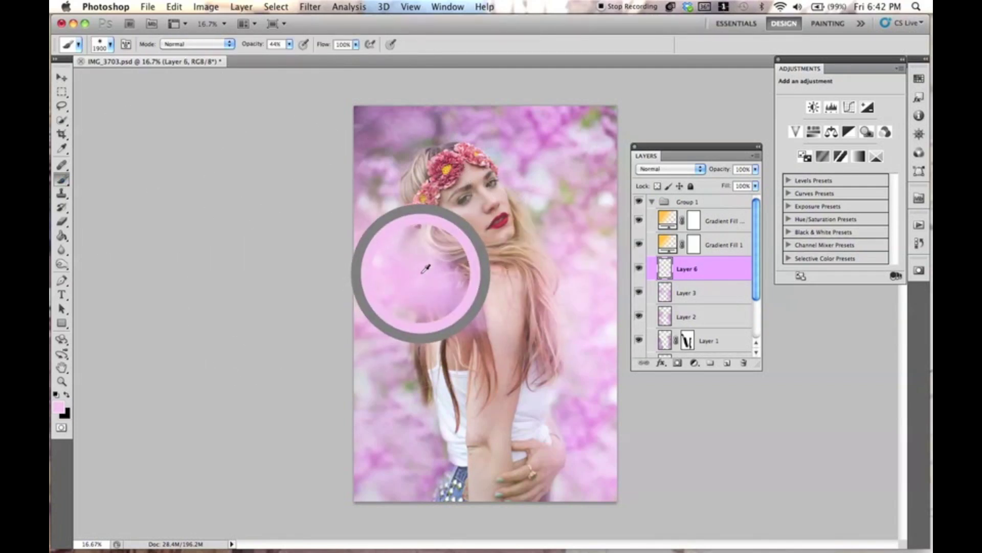
{"action": "left_click", "coordinate": [665, 169]}
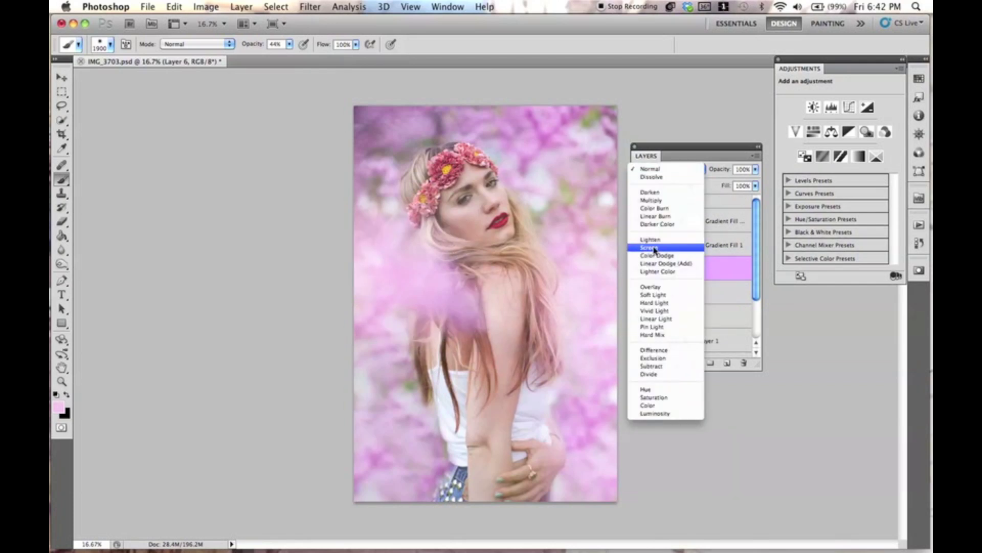
{"action": "left_click", "coordinate": [650, 248]}
- Paint light pink haze on Layer 6 over the background blossoms around her with the 1900 px brush at 44% opacity
{"action": "left_click_drag", "start_coordinate": [360, 131], "coordinate": [401, 120]}
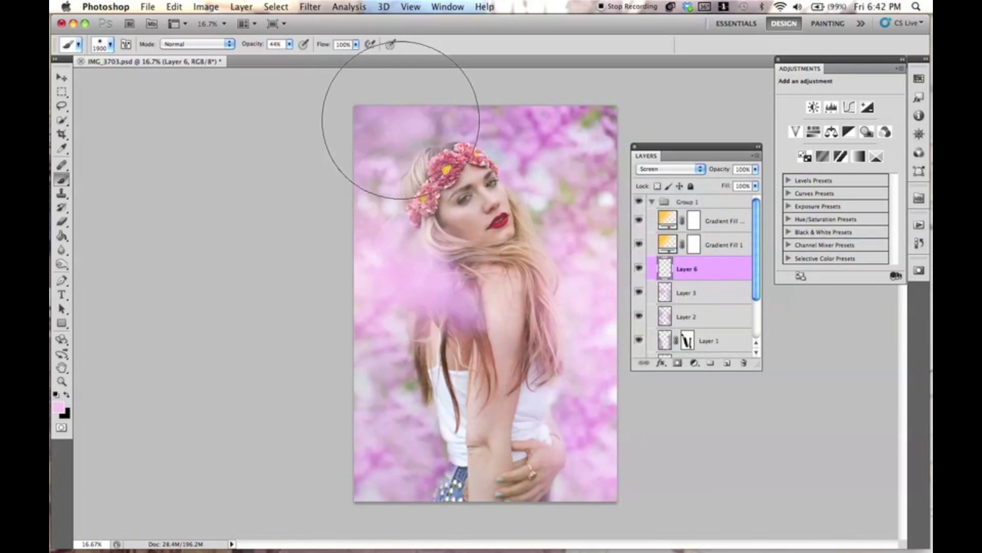
{"action": "mouse_move", "coordinate": [565, 136]}
{"action": "left_mouse_down"}
{"action": "mouse_move", "coordinate": [618, 421]}
{"action": "mouse_move", "coordinate": [380, 275]}
{"action": "left_mouse_up"}
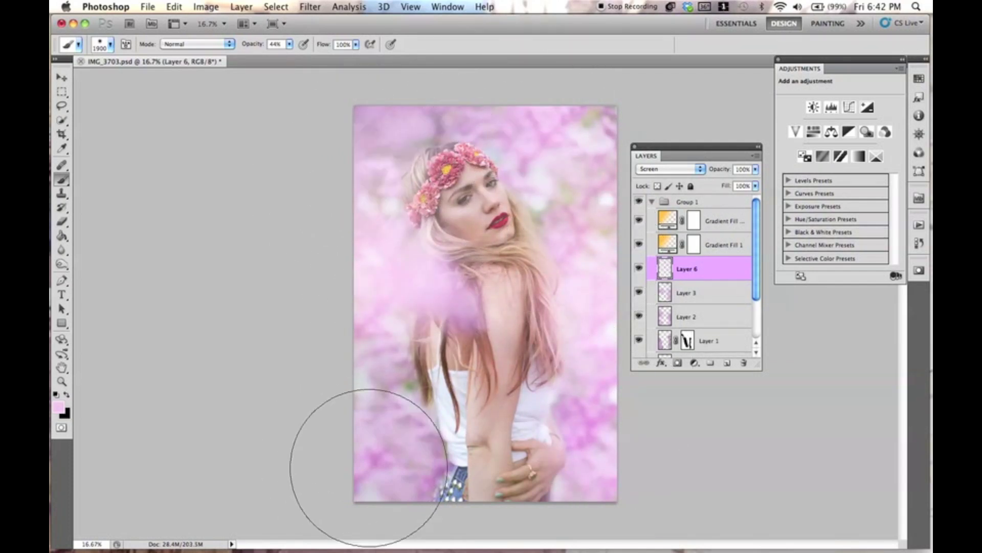
{"action": "left_click", "coordinate": [395, 407]}
{"action": "left_click", "coordinate": [598, 431]}
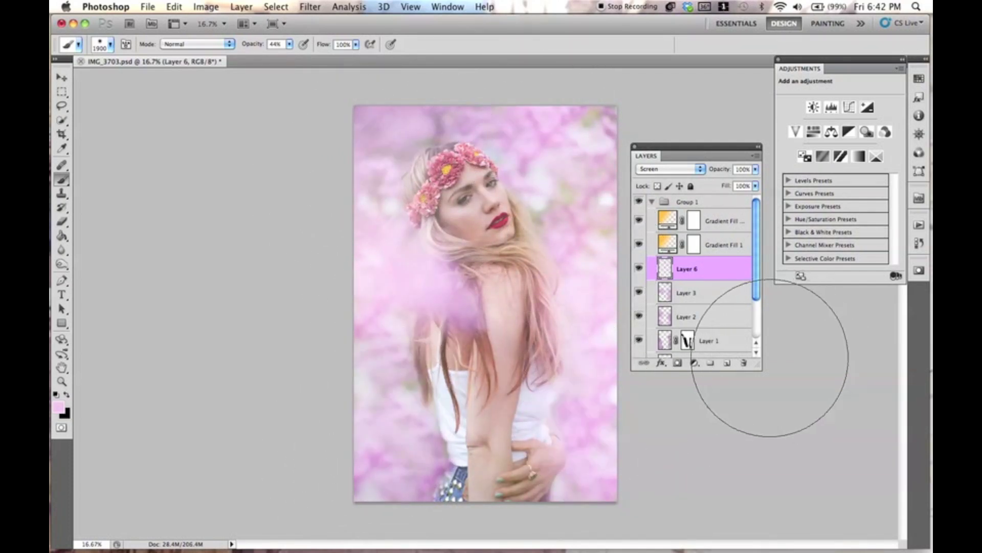
- Paste the copied galaxy image as a new layer above the Gradient Fill 1 copy
{"action": "left_click", "coordinate": [742, 221]}
{"action": "left_click", "coordinate": [61, 77]}
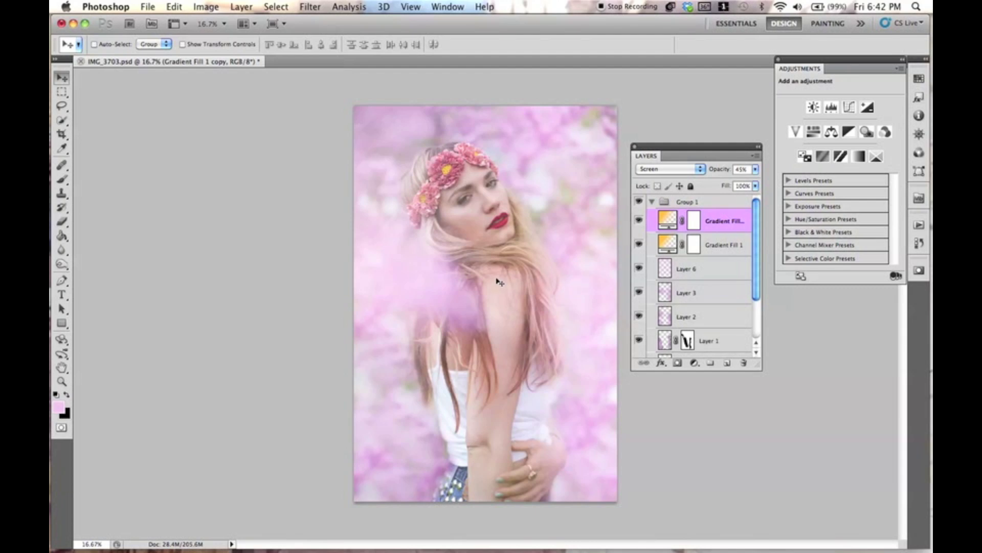
{"action": "key", "text": "super+v"}
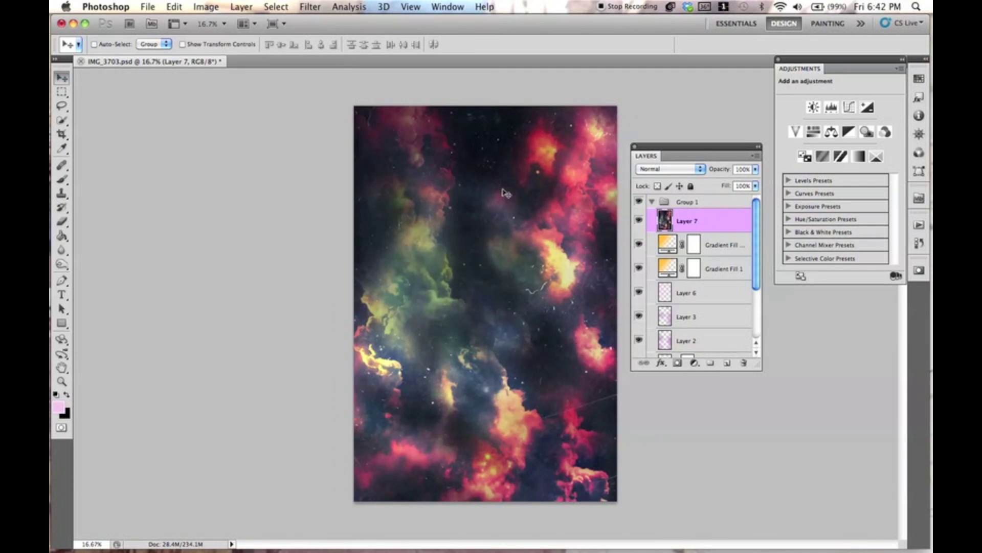
{"action": "left_click_drag", "start_coordinate": [675, 146], "coordinate": [694, 118]}
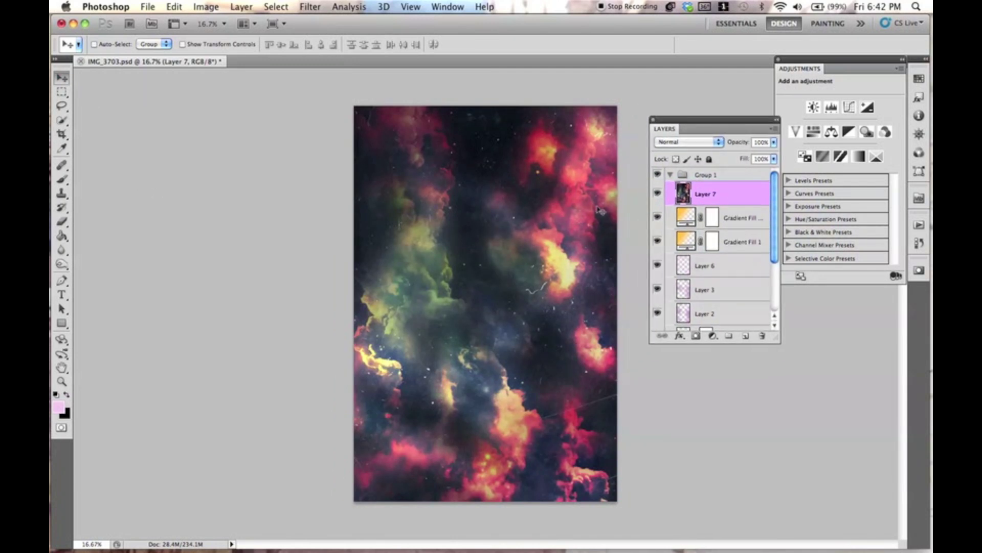
- Blend the galaxy layer in Overlay mode and lower its opacity to a little over 80%
{"action": "left_click", "coordinate": [685, 147]}
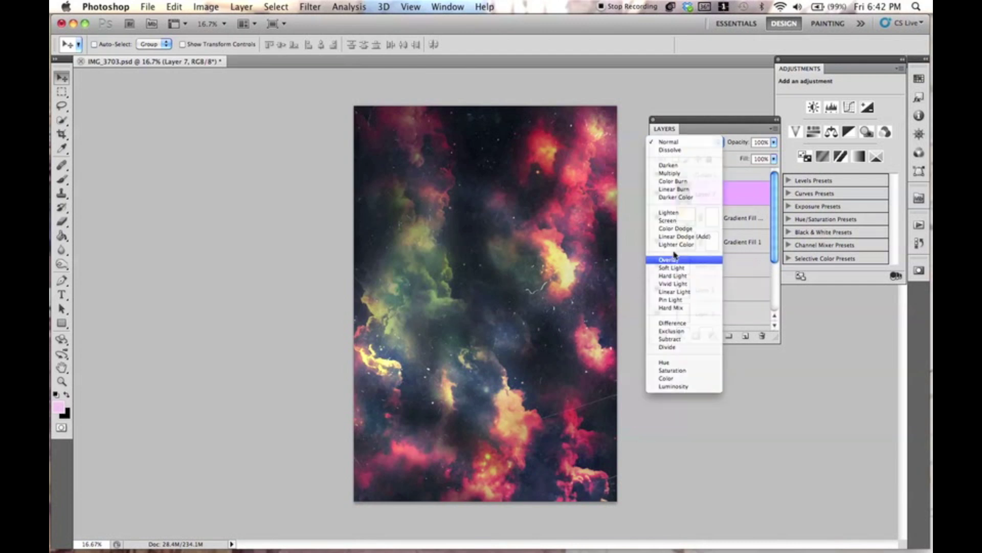
{"action": "left_click", "coordinate": [676, 260]}
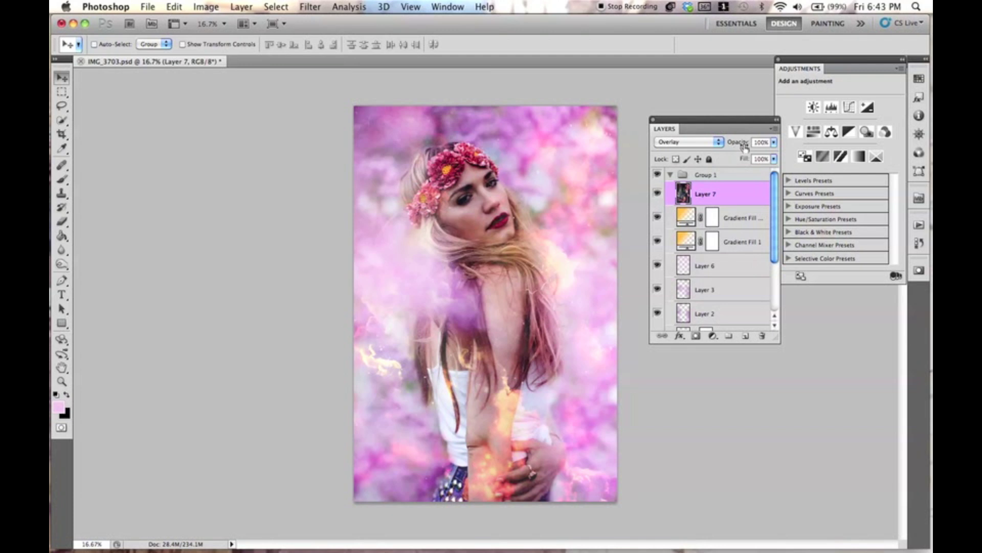
{"action": "left_click_drag", "start_coordinate": [742, 146], "coordinate": [733, 149]}
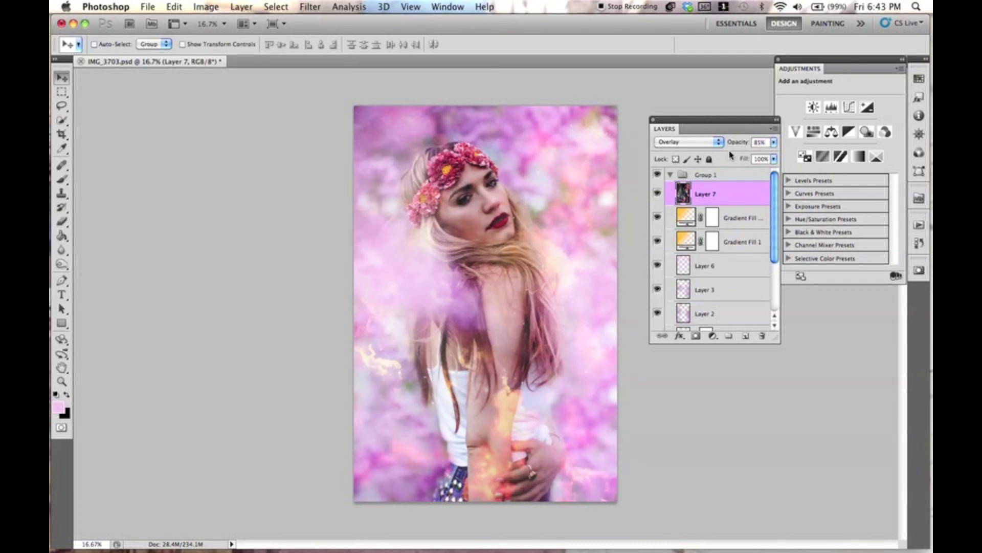
- Add a Hue/Saturation adjustment layer above Layer 7 with Hue -45 and Saturation -3
{"action": "left_click", "coordinate": [245, 6]}
{"action": "mouse_move", "coordinate": [307, 126]}
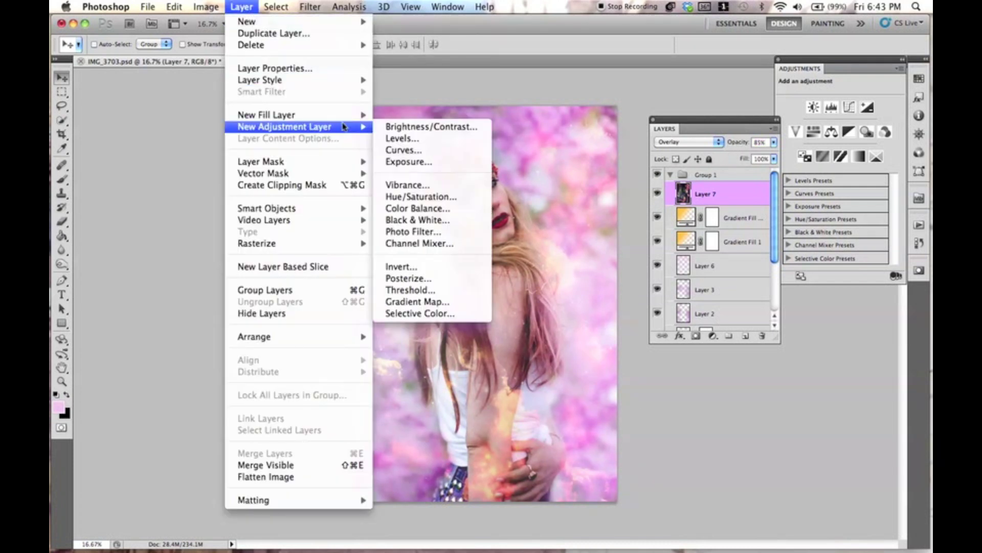
{"action": "left_click", "coordinate": [450, 196]}
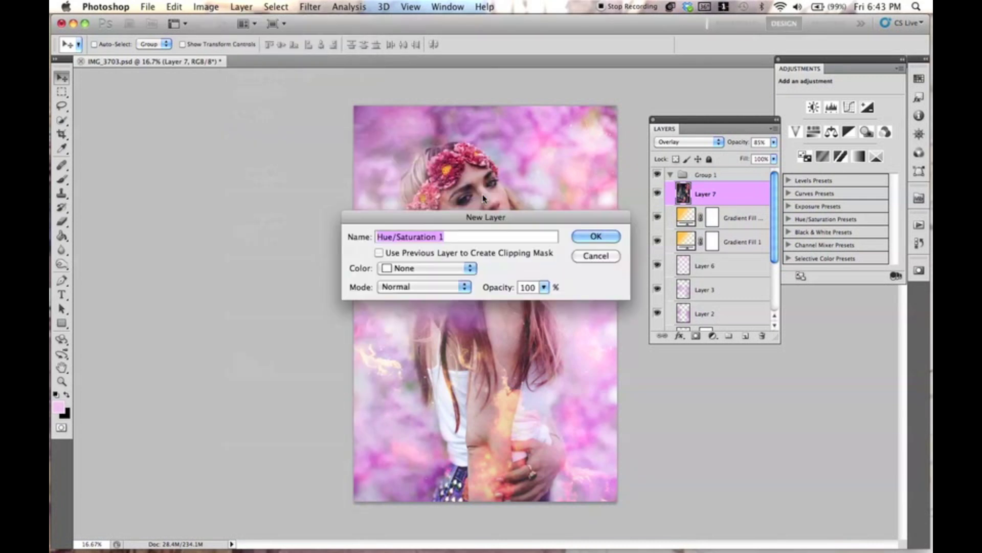
{"action": "left_click", "coordinate": [593, 236]}
{"action": "left_click_drag", "start_coordinate": [752, 123], "coordinate": [735, 144]}
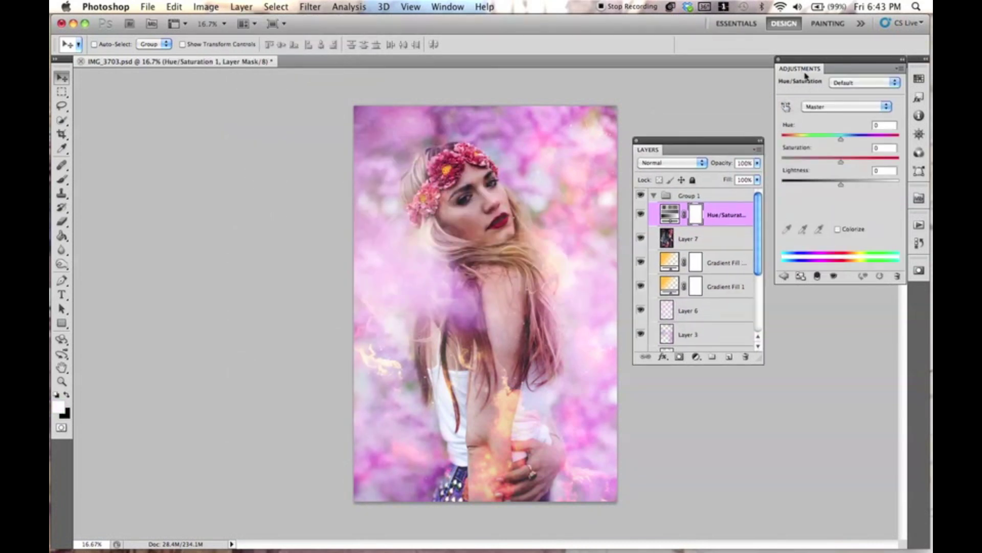
{"action": "left_click_drag", "start_coordinate": [804, 71], "coordinate": [685, 156]}
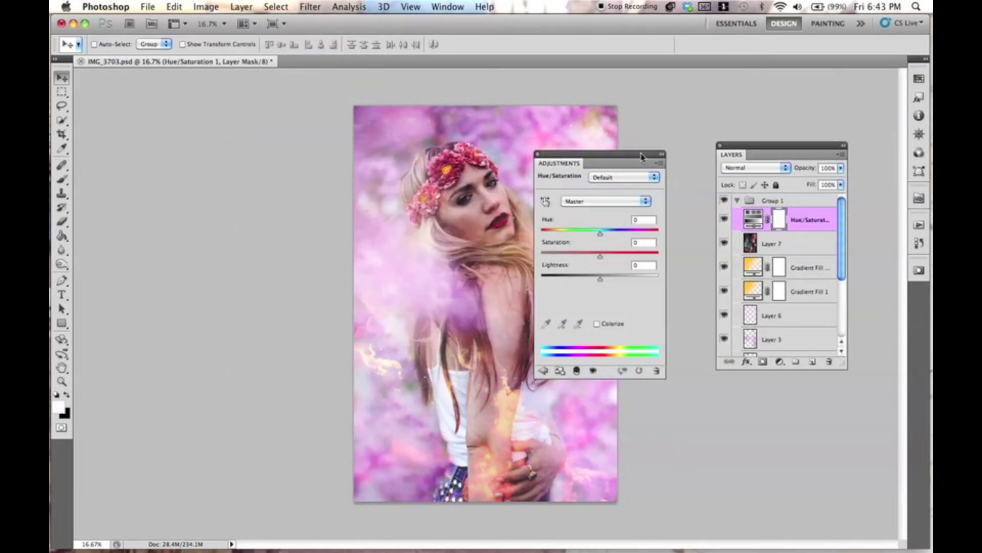
{"action": "left_click_drag", "start_coordinate": [686, 147], "coordinate": [692, 149]}
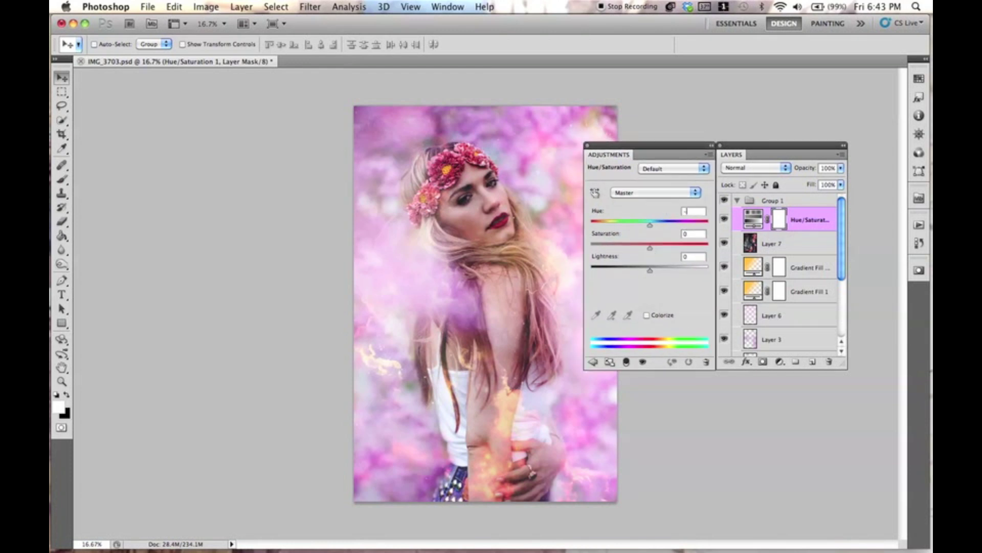
{"action": "left_click_drag", "start_coordinate": [650, 225], "coordinate": [623, 225]}
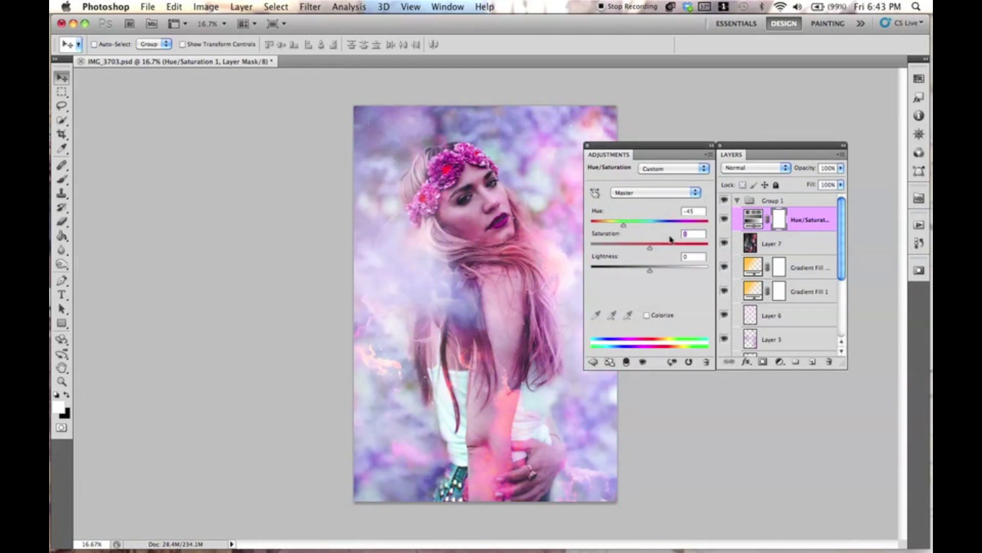
{"action": "type", "text": "-3"}
- Set the Hue/Saturation layer to Screen mode at 21% opacity and compare the photo with and without it
{"action": "left_click", "coordinate": [753, 169]}
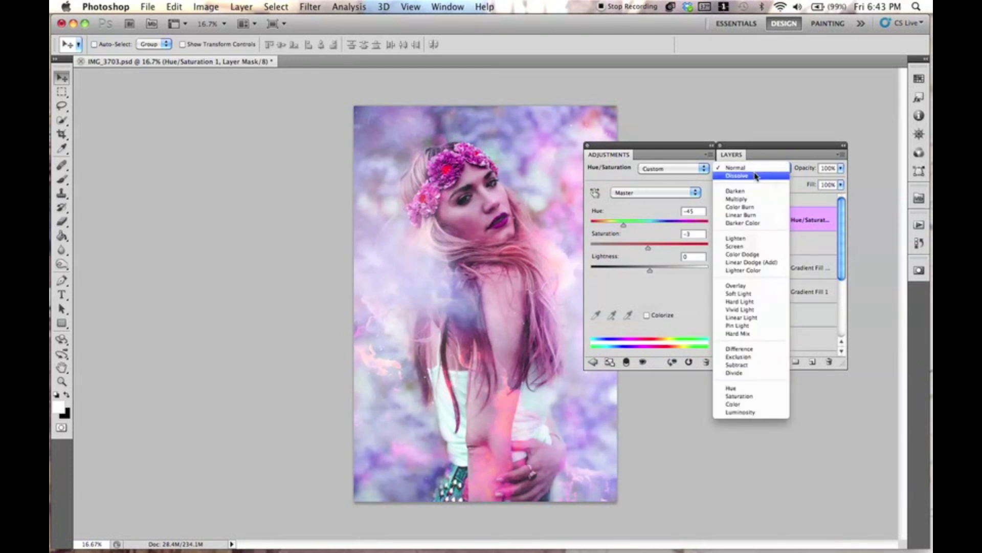
{"action": "left_click", "coordinate": [745, 247]}
{"action": "left_click_drag", "start_coordinate": [806, 171], "coordinate": [764, 172]}
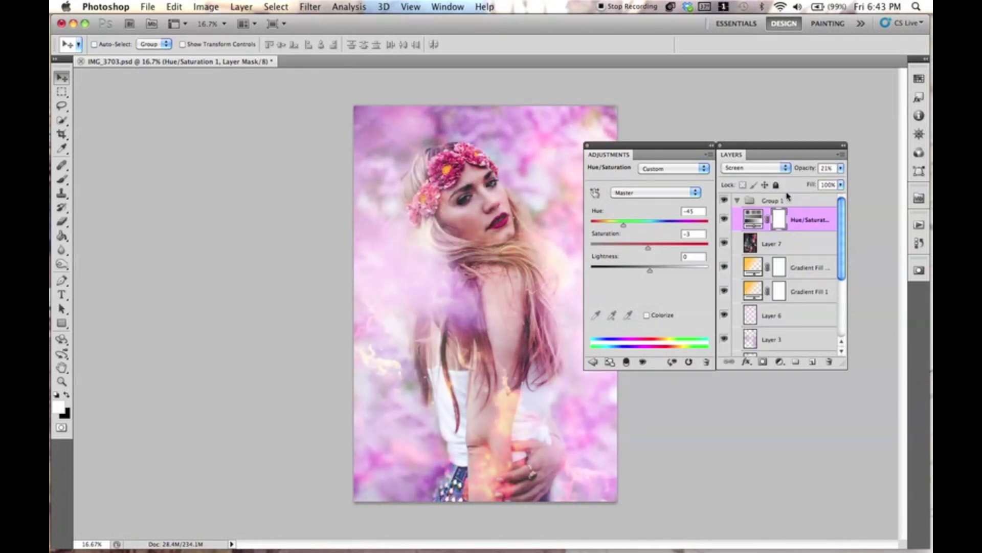
{"action": "left_click", "coordinate": [725, 221]}
{"action": "left_click", "coordinate": [724, 221]}
- Add a Selective Color adjustment layer and set its Reds to Cyan -100, Magenta -37, Yellow +100 and Black -79
{"action": "left_click", "coordinate": [241, 6]}
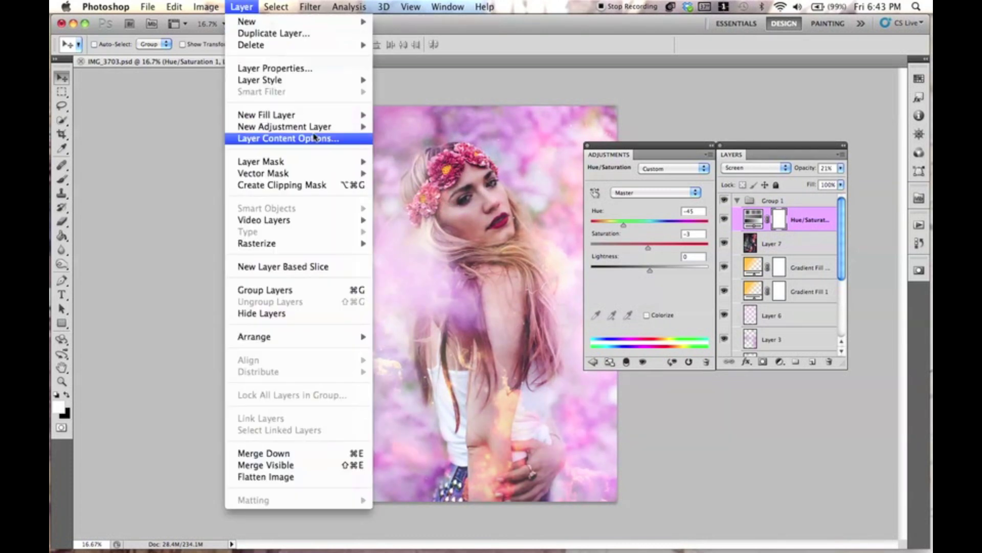
{"action": "mouse_move", "coordinate": [302, 126]}
{"action": "left_click", "coordinate": [438, 314]}
{"action": "left_click", "coordinate": [594, 237]}
{"action": "left_click", "coordinate": [689, 212]}
{"action": "type", "text": "-100"}
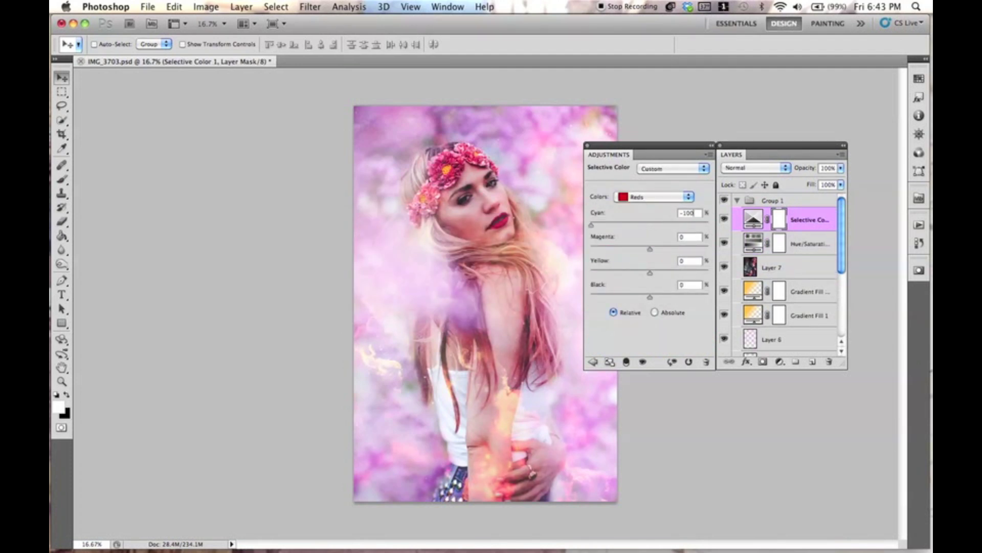
{"action": "type", "text": "-37"}
{"action": "key", "text": "Tab"}
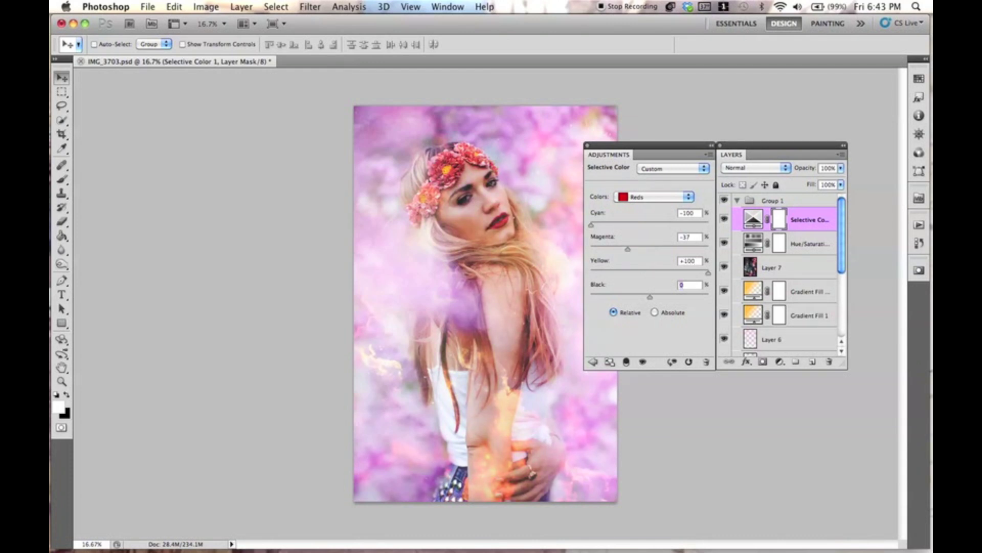
{"action": "type", "text": "-79"}
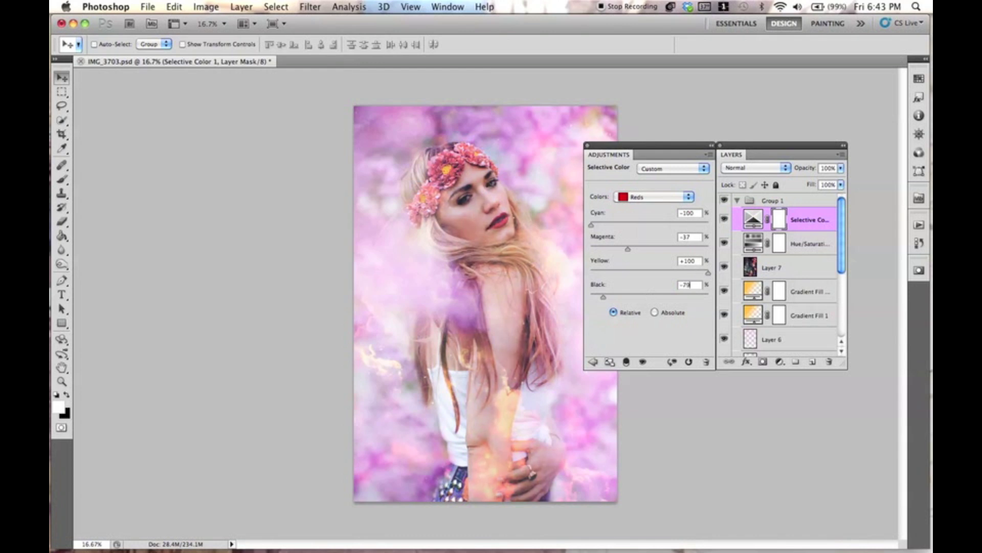
- In the Selective Color adjustment, set the Yellow value of the Yellows to 100
{"action": "left_click", "coordinate": [657, 201]}
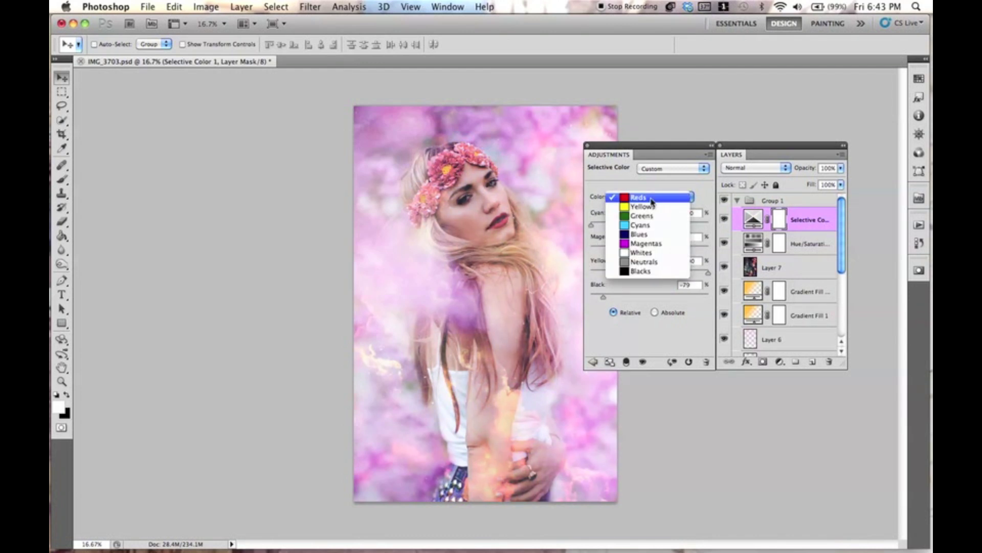
{"action": "left_click", "coordinate": [647, 206]}
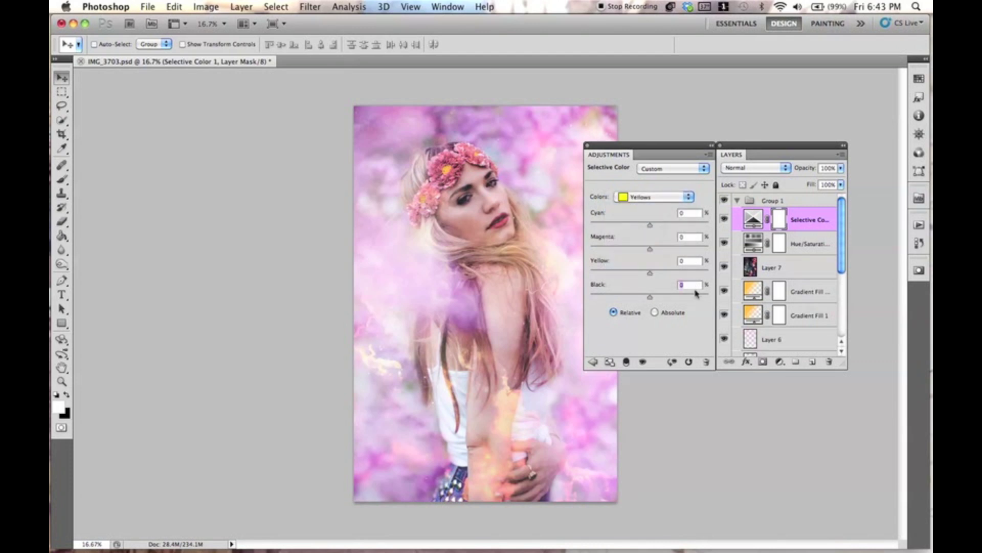
{"action": "left_click", "coordinate": [690, 260]}
{"action": "type", "text": "100"}
- Add a Black & White adjustment layer above Selective Color and lower its Reds to -48
{"action": "left_click", "coordinate": [236, 8]}
{"action": "mouse_move", "coordinate": [366, 125]}
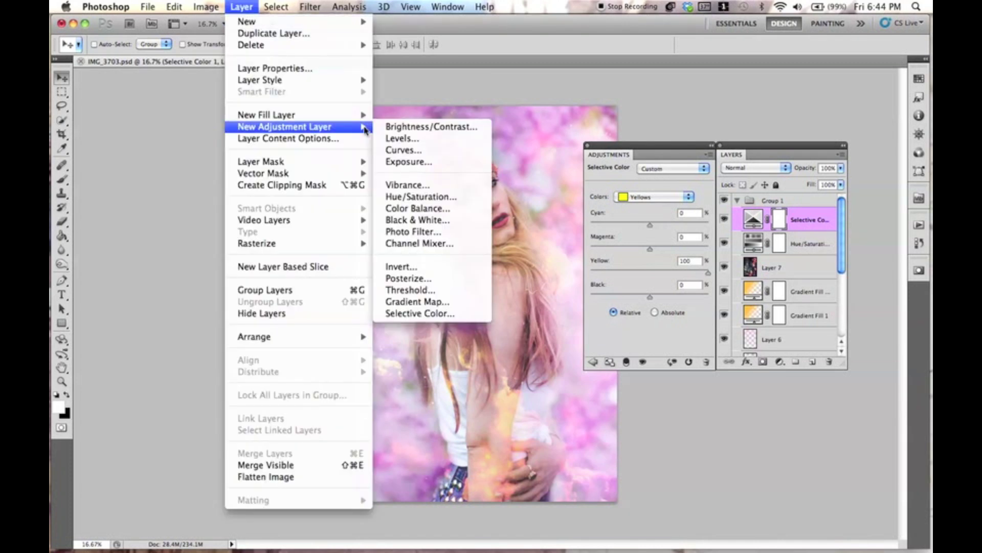
{"action": "left_click", "coordinate": [417, 220]}
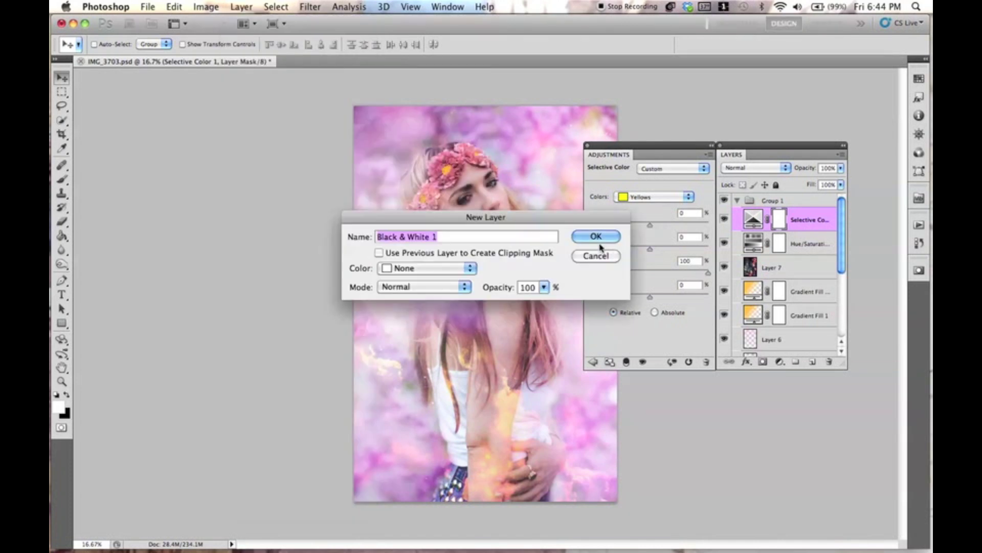
{"action": "left_click", "coordinate": [592, 235]}
{"action": "left_click", "coordinate": [634, 223]}
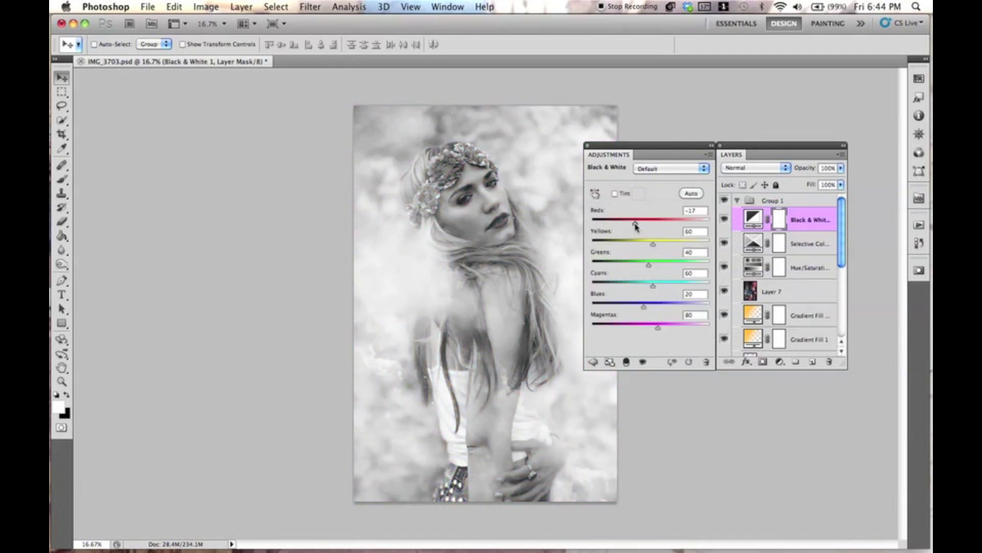
{"action": "left_click_drag", "start_coordinate": [632, 224], "coordinate": [632, 224]}
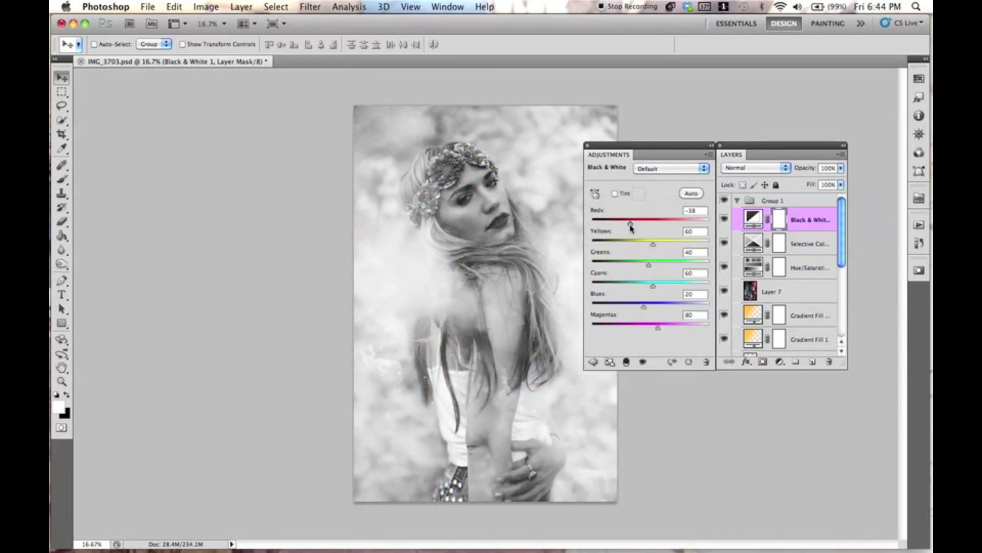
- Set the Black & White layer to Overlay mode at 15% opacity and compare the photo with and without it
{"action": "left_click", "coordinate": [753, 168]}
{"action": "left_click", "coordinate": [748, 288]}
{"action": "left_click_drag", "start_coordinate": [808, 172], "coordinate": [785, 171]}
{"action": "left_click", "coordinate": [723, 221]}
{"action": "left_click", "coordinate": [722, 221]}
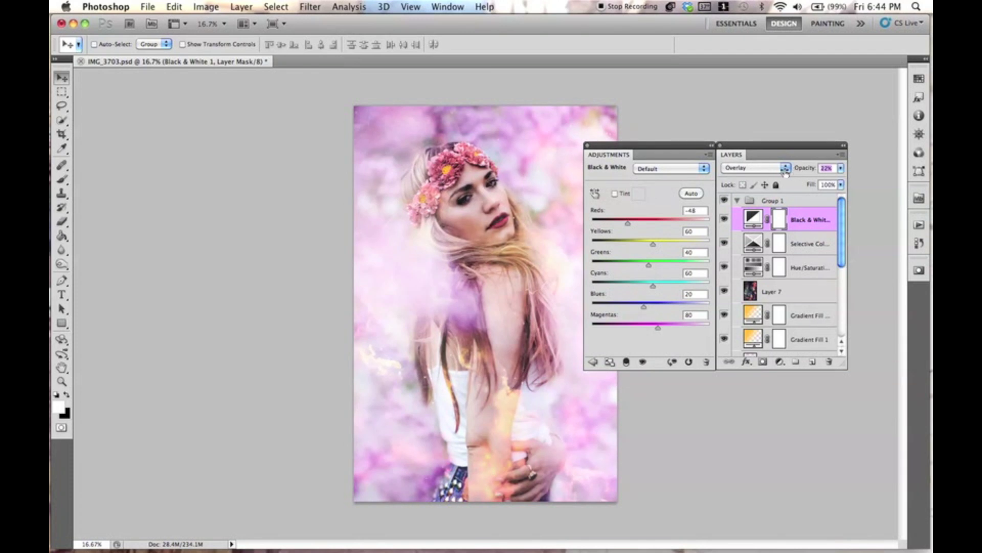
{"action": "left_click", "coordinate": [724, 219]}
{"action": "left_click", "coordinate": [725, 220]}
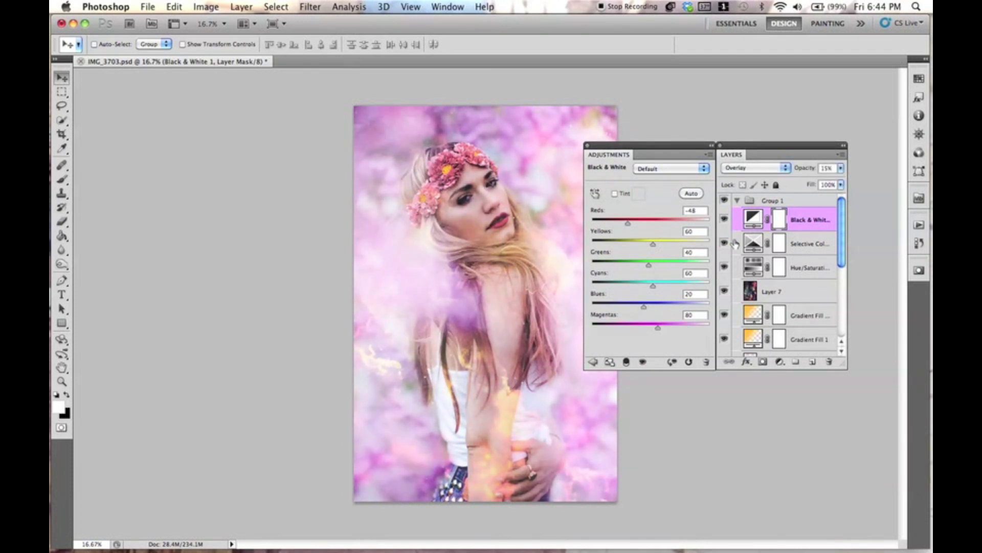
{"action": "left_click", "coordinate": [726, 222]}
{"action": "left_click", "coordinate": [727, 223]}
- Add a Vibrance adjustment layer with Vibrance +21 and compare the photo with and without it
{"action": "left_click", "coordinate": [246, 11]}
{"action": "mouse_move", "coordinate": [344, 128]}
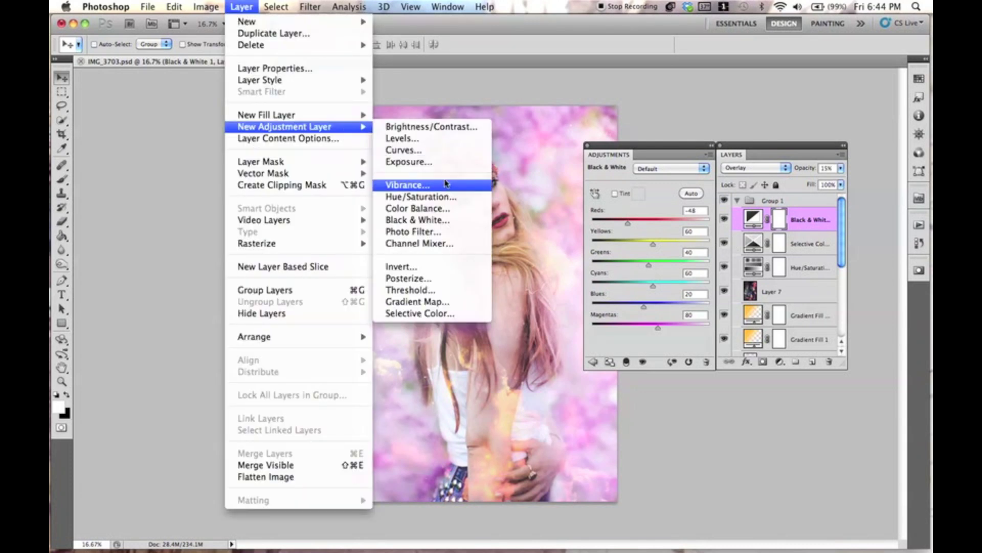
{"action": "left_click", "coordinate": [448, 186]}
{"action": "left_click", "coordinate": [595, 237]}
{"action": "mouse_move", "coordinate": [649, 203]}
{"action": "left_mouse_down"}
{"action": "mouse_move", "coordinate": [690, 208]}
{"action": "mouse_move", "coordinate": [662, 206]}
{"action": "left_mouse_up"}
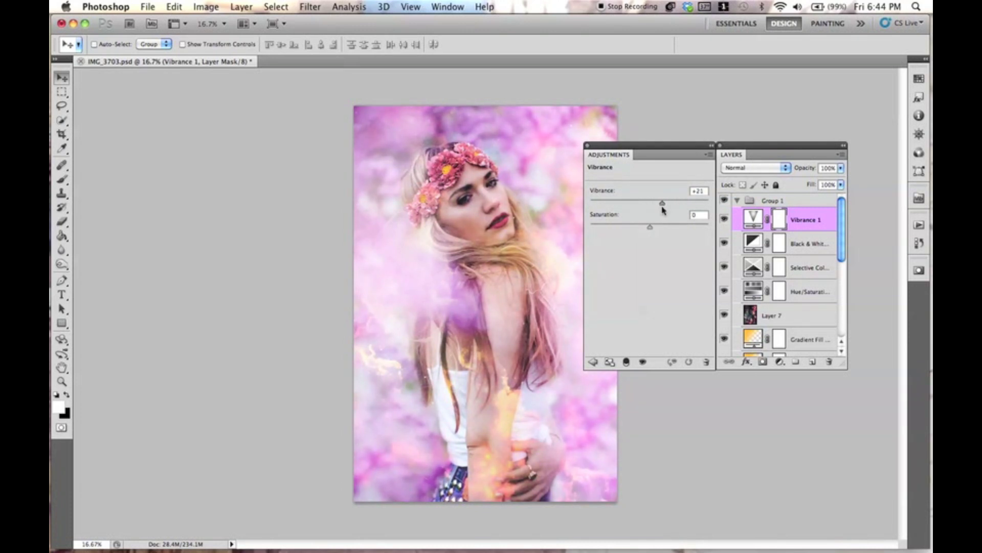
{"action": "left_click", "coordinate": [726, 220]}
{"action": "left_click", "coordinate": [725, 220]}
{"action": "left_click", "coordinate": [242, 7]}
{"action": "mouse_move", "coordinate": [307, 126]}
{"action": "left_click", "coordinate": [653, 154]}
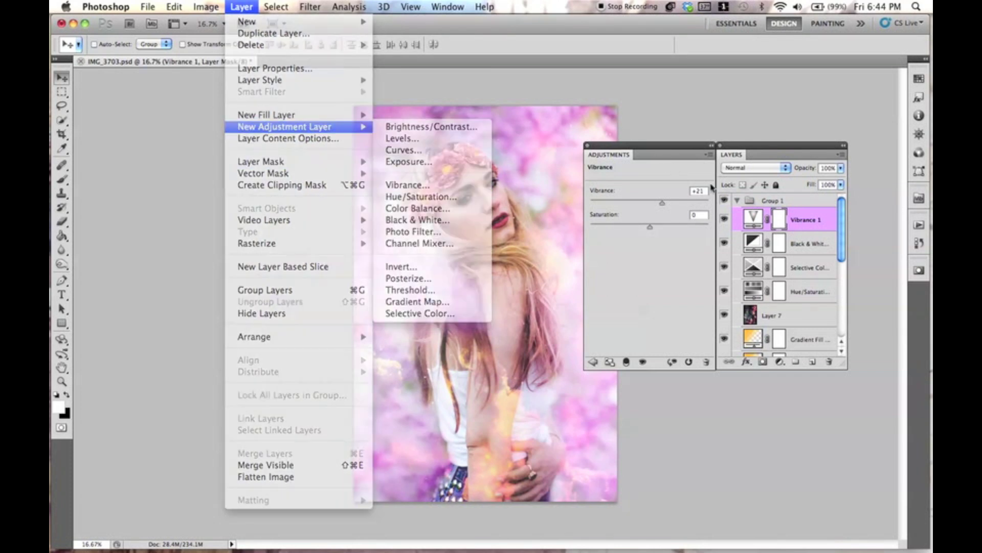
{"action": "left_click_drag", "start_coordinate": [607, 159], "coordinate": [616, 154]}
{"action": "left_click_drag", "start_coordinate": [684, 154], "coordinate": [690, 145]}
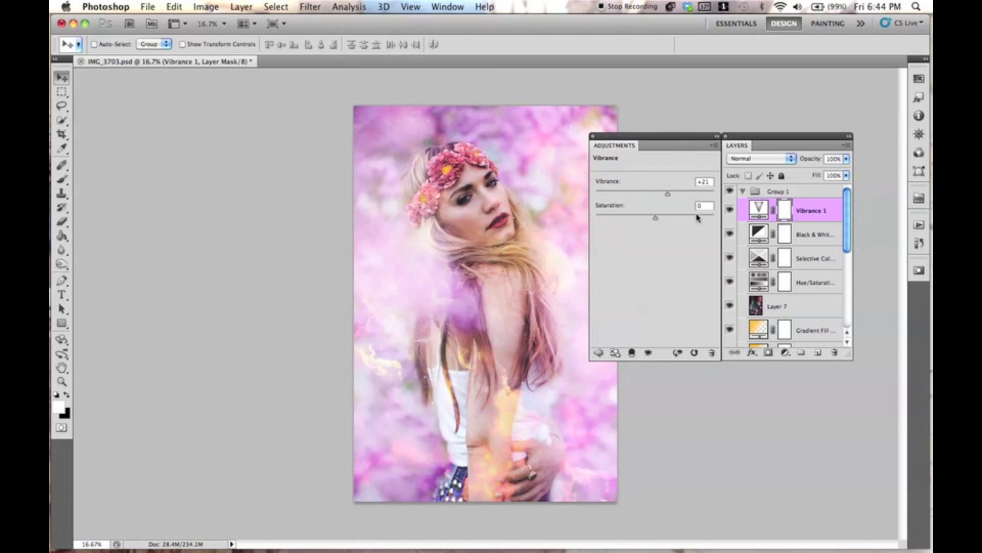
- Add a Curves adjustment layer above Vibrance 1 and shape its RGB curve with two points, the upper at Input 161, Output 164
{"action": "left_click", "coordinate": [241, 7]}
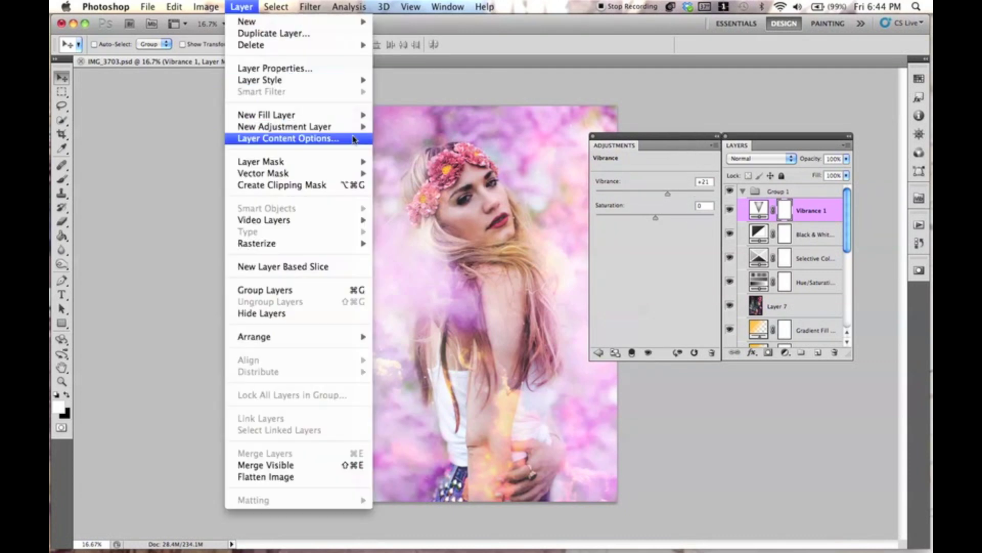
{"action": "mouse_move", "coordinate": [353, 127]}
{"action": "left_click", "coordinate": [402, 150]}
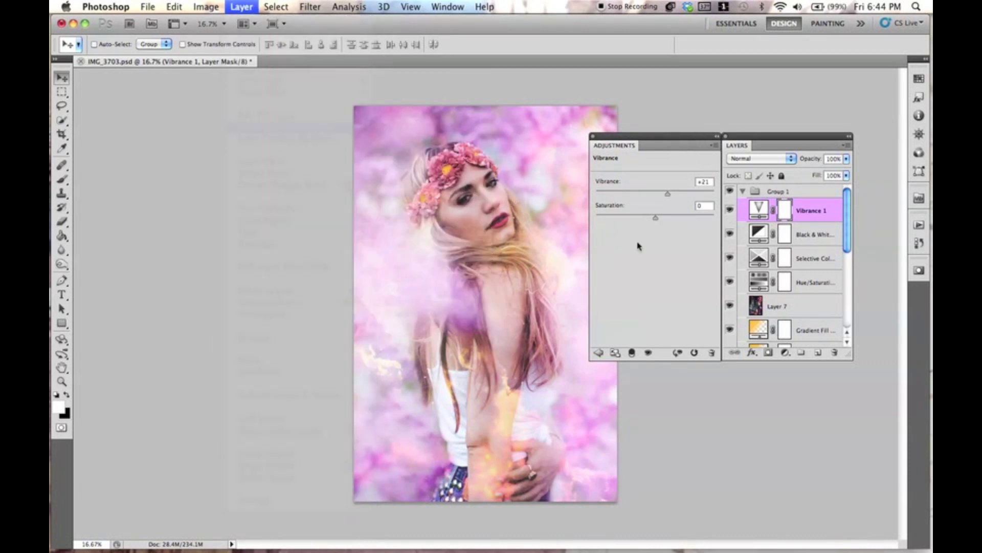
{"action": "left_click", "coordinate": [598, 238]}
{"action": "left_click", "coordinate": [654, 255]}
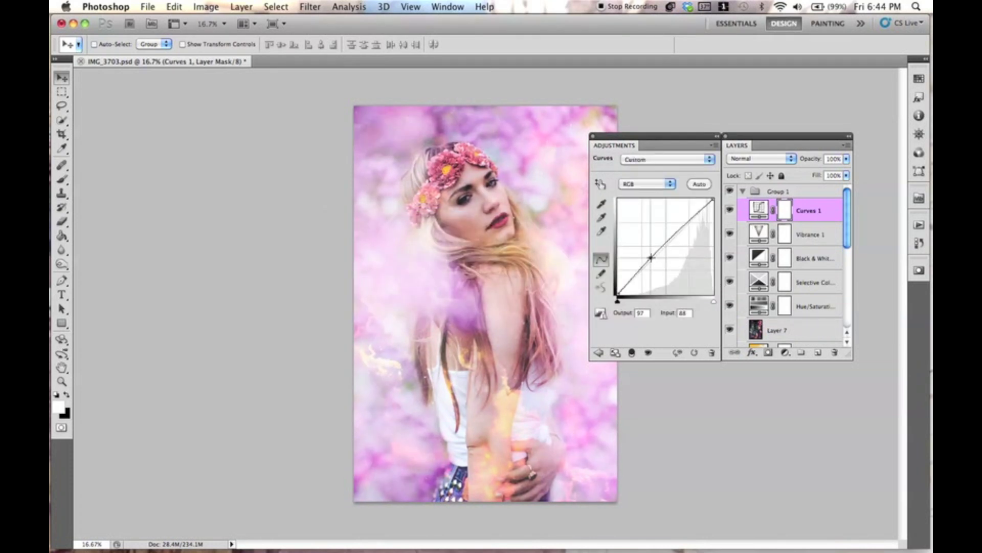
{"action": "mouse_move", "coordinate": [676, 236]}
{"action": "left_mouse_down"}
{"action": "mouse_move", "coordinate": [654, 261]}
{"action": "mouse_move", "coordinate": [679, 232]}
{"action": "left_mouse_up"}
- Add two points to the Blue channel curve, placing the upper one at Input 163, Output 163
{"action": "left_click", "coordinate": [657, 186]}
{"action": "left_click", "coordinate": [659, 216]}
{"action": "left_click", "coordinate": [658, 257]}
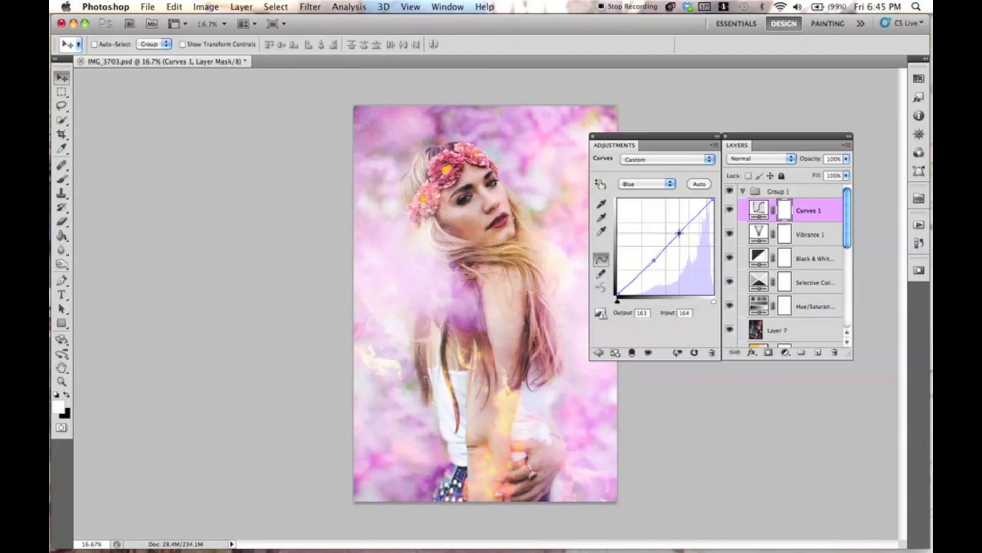
- Return to the RGB composite curve and fine-tune its shadow and highlight points
{"action": "left_click", "coordinate": [662, 185]}
{"action": "left_click", "coordinate": [644, 166]}
{"action": "left_click", "coordinate": [647, 184]}
{"action": "left_click", "coordinate": [634, 176]}
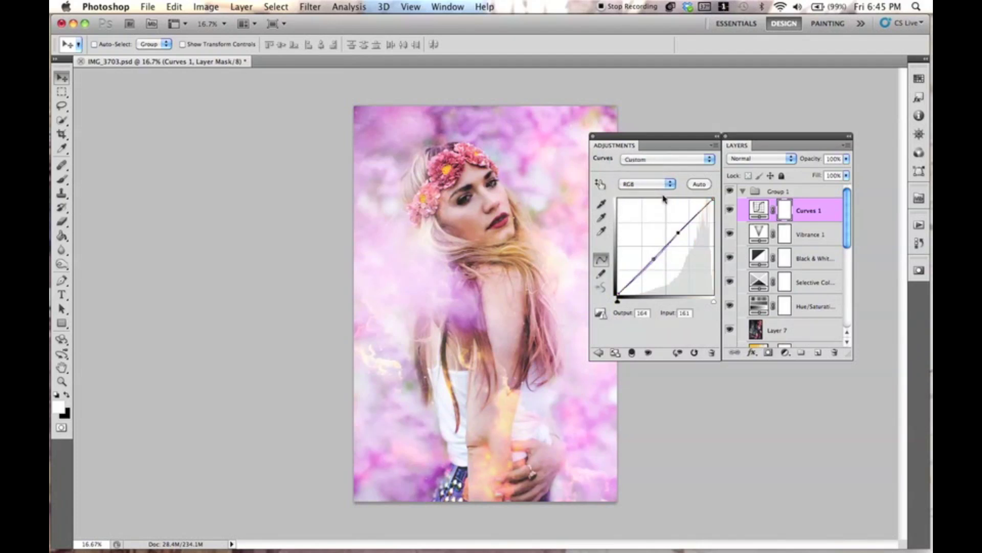
{"action": "left_click_drag", "start_coordinate": [653, 260], "coordinate": [677, 233]}
- Readjust the Blue channel curve, moving its upper point to Input 175, Output 168
{"action": "left_click", "coordinate": [660, 184]}
{"action": "left_click", "coordinate": [661, 208]}
{"action": "left_click_drag", "start_coordinate": [653, 261], "coordinate": [683, 233]}
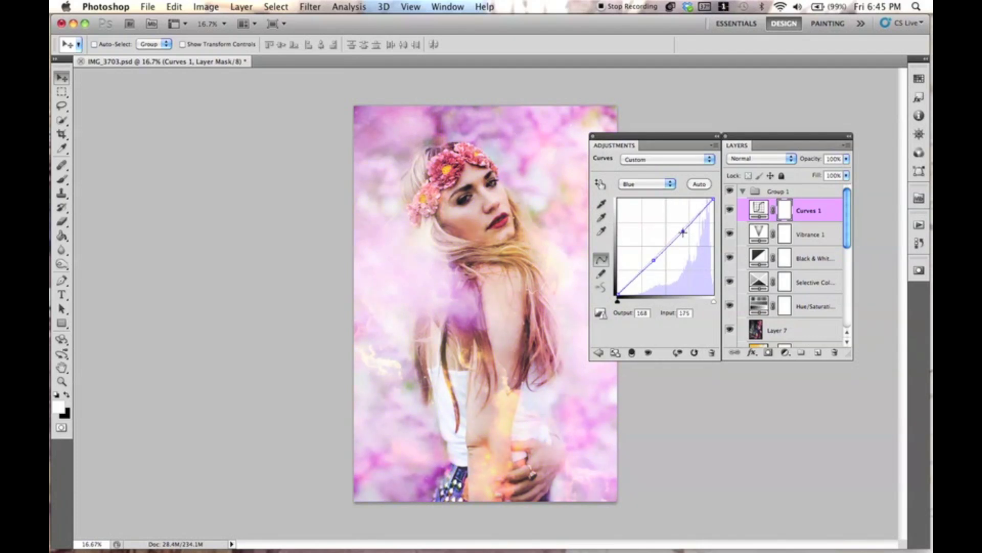
- Compare the portrait with and without the Curves 1 adjustment, and shift the floating panels clear of the image
{"action": "left_click", "coordinate": [731, 211]}
{"action": "left_click", "coordinate": [731, 210]}
{"action": "left_click_drag", "start_coordinate": [759, 141], "coordinate": [773, 142]}
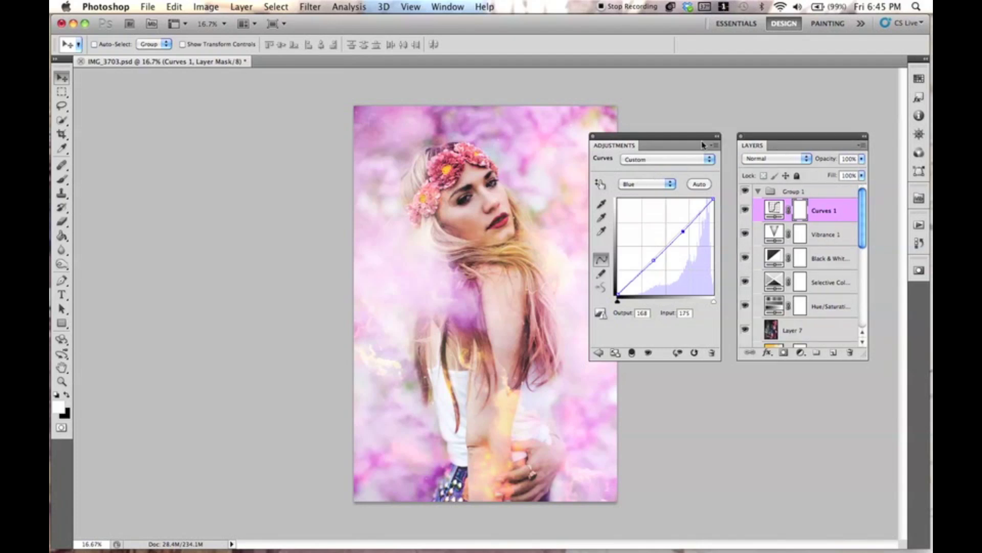
{"action": "left_click_drag", "start_coordinate": [702, 140], "coordinate": [717, 141]}
- Create a new empty layer above Curves 1 and choose a hot pink foreground colour for the Brush tool
{"action": "key", "text": "super+shift+n"}
{"action": "key", "text": "Return"}
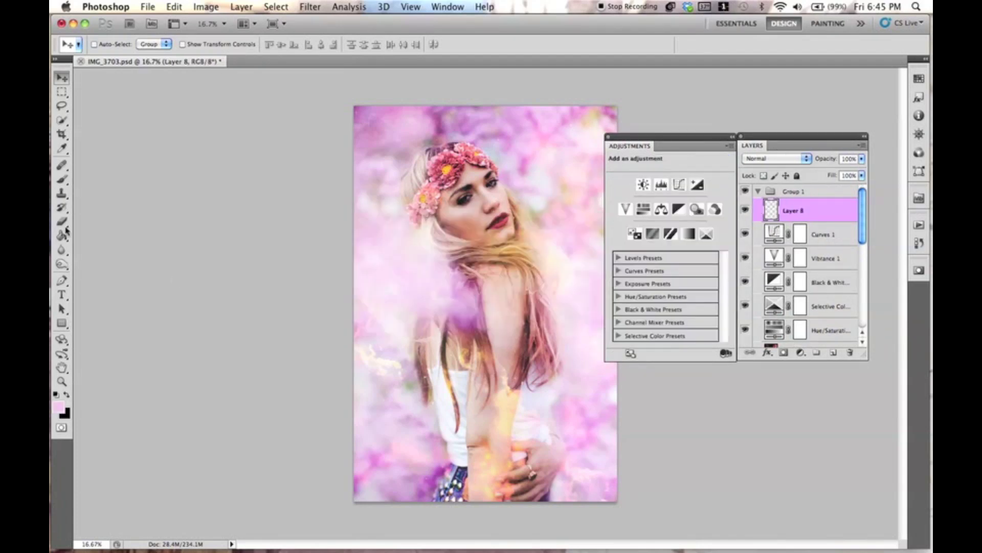
{"action": "left_click", "coordinate": [61, 179]}
{"action": "left_click", "coordinate": [451, 169], "text": "alt"}
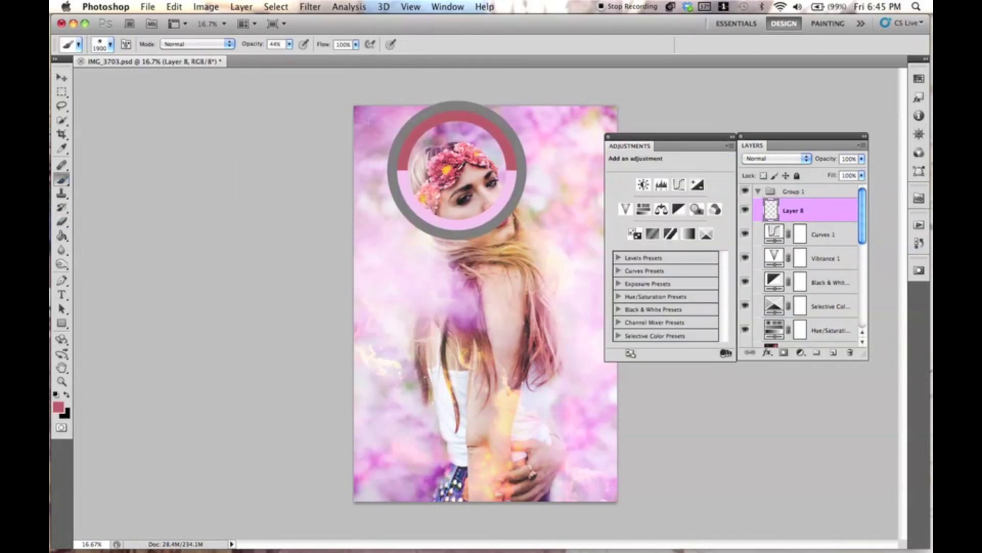
{"action": "left_click", "coordinate": [59, 407]}
{"action": "left_click", "coordinate": [592, 291]}
{"action": "mouse_move", "coordinate": [591, 292]}
{"action": "left_mouse_down"}
{"action": "mouse_move", "coordinate": [601, 281]}
{"action": "mouse_move", "coordinate": [671, 296]}
{"action": "mouse_move", "coordinate": [638, 274]}
{"action": "left_mouse_up"}
{"action": "left_click", "coordinate": [812, 254]}
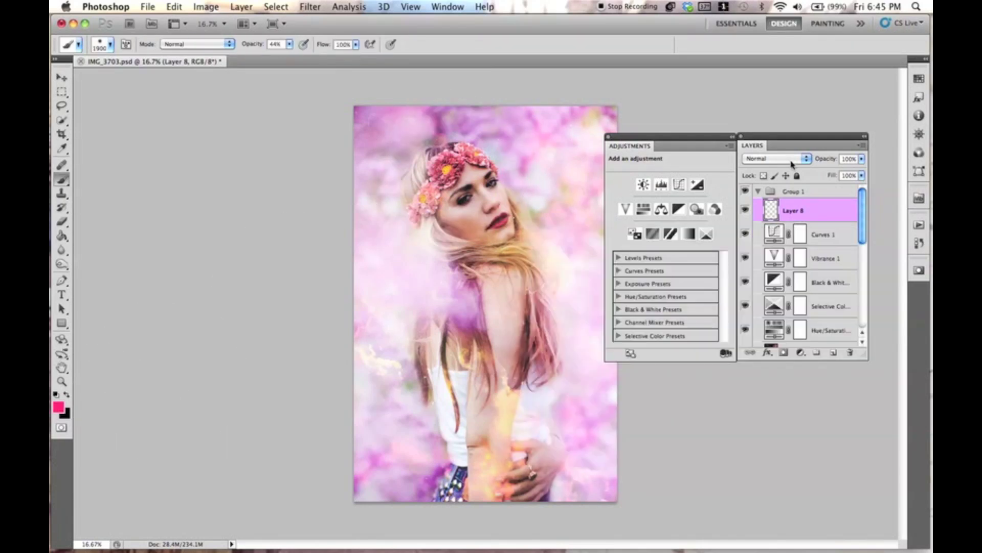
- Set Layer 8 to Overlay blending and paint pink over the background's edge, reducing the brush size to 1600
{"action": "left_click", "coordinate": [793, 158]}
{"action": "left_click", "coordinate": [774, 278]}
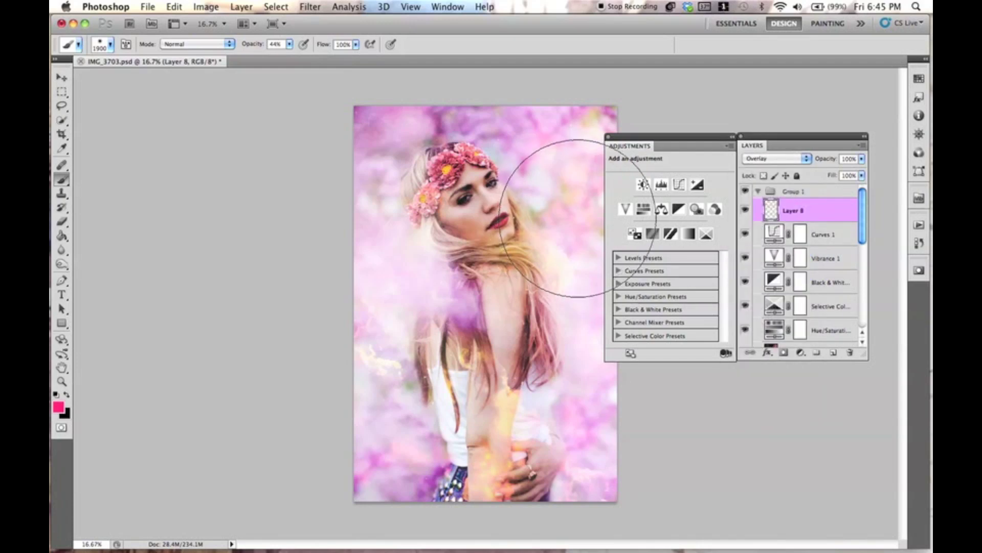
{"action": "key", "text": "bracketleft"}
{"action": "key", "text": "bracketleft"}
{"action": "mouse_move", "coordinate": [368, 164]}
{"action": "left_mouse_down"}
{"action": "mouse_move", "coordinate": [370, 202]}
{"action": "mouse_move", "coordinate": [367, 167]}
{"action": "left_mouse_up"}
{"action": "key", "text": "bracketleft"}
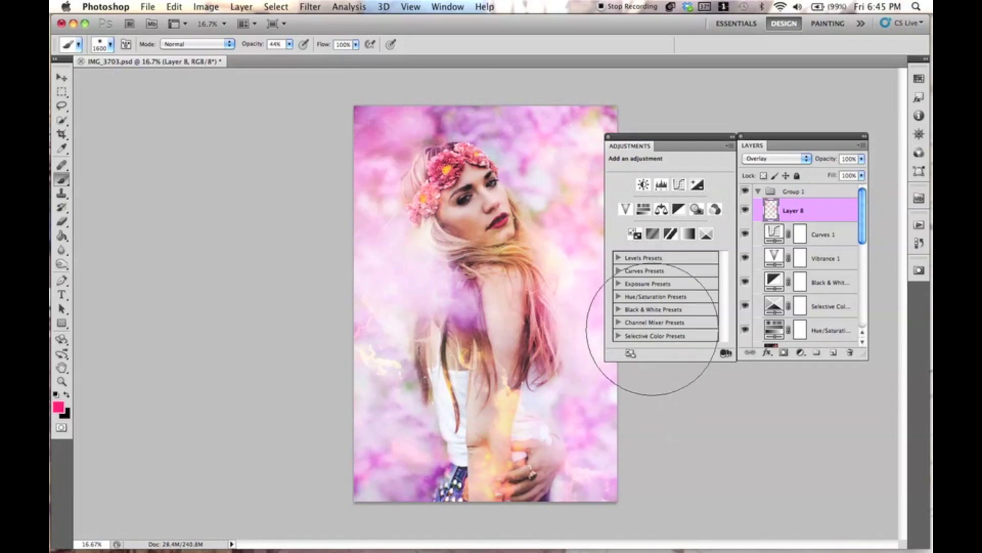
- Lower Layer 8's opacity to 24%, change its blend mode to Screen, and compare the image with and without it
{"action": "left_click_drag", "start_coordinate": [821, 160], "coordinate": [780, 164]}
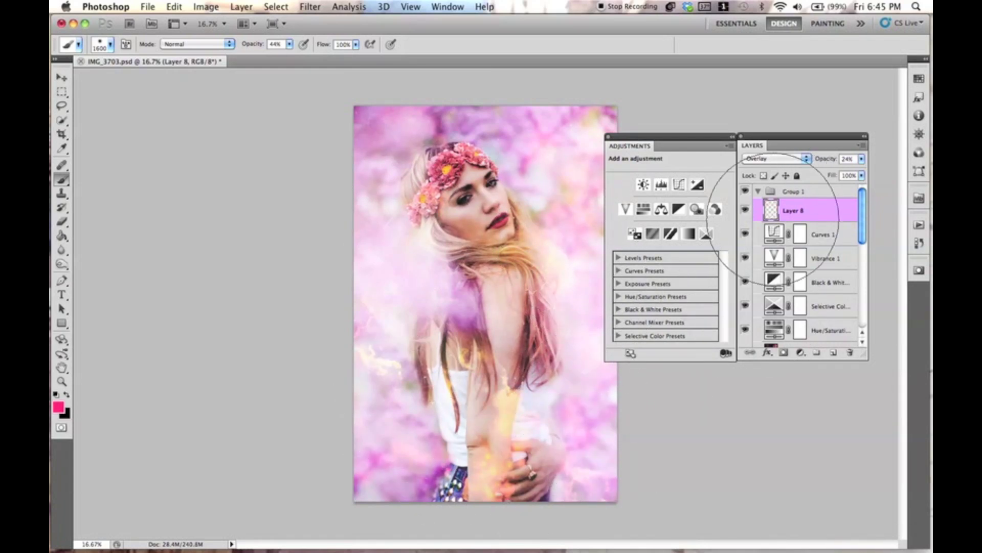
{"action": "left_click", "coordinate": [779, 160]}
{"action": "left_click", "coordinate": [756, 118]}
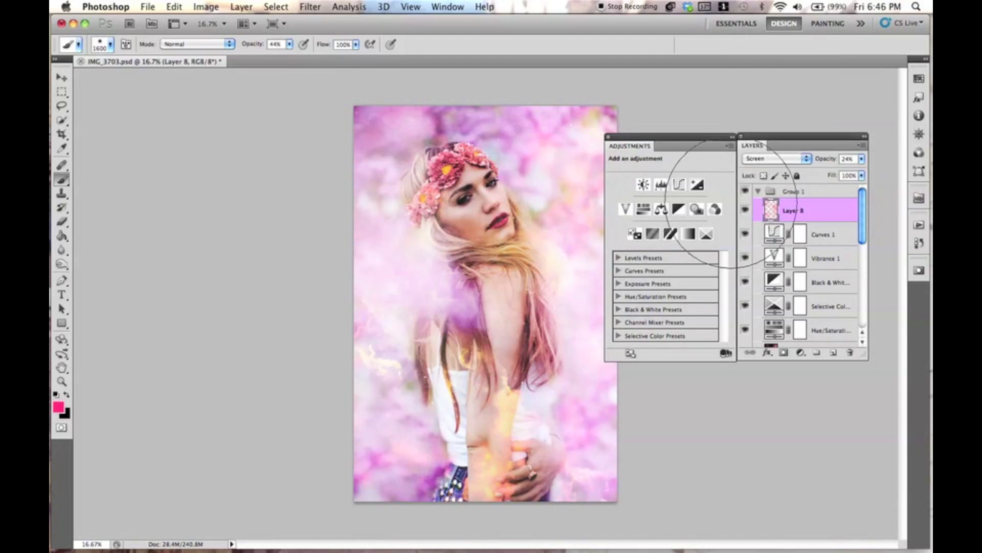
{"action": "left_click", "coordinate": [746, 209]}
{"action": "left_click", "coordinate": [746, 209]}
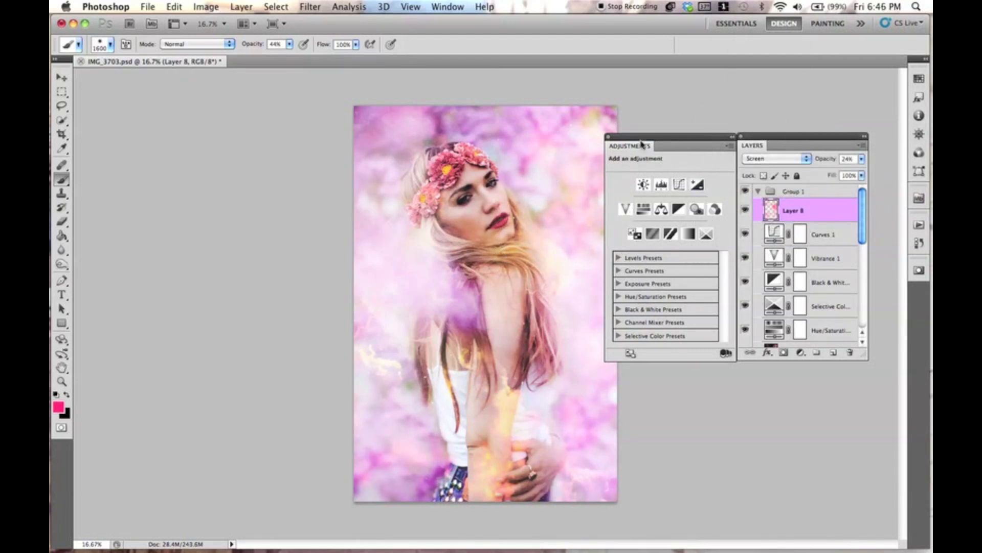
{"action": "left_click", "coordinate": [61, 78]}
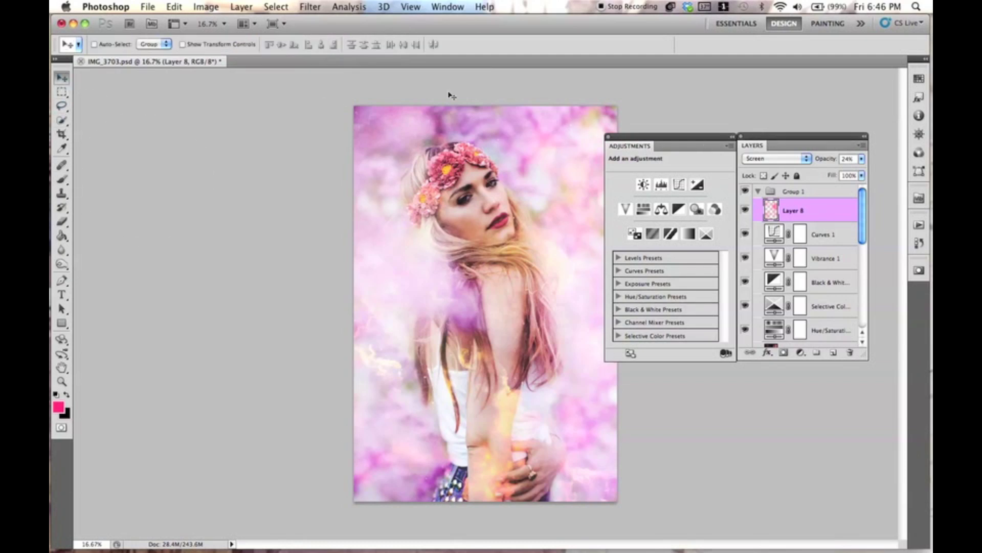
{"action": "left_click_drag", "start_coordinate": [730, 142], "coordinate": [718, 149]}
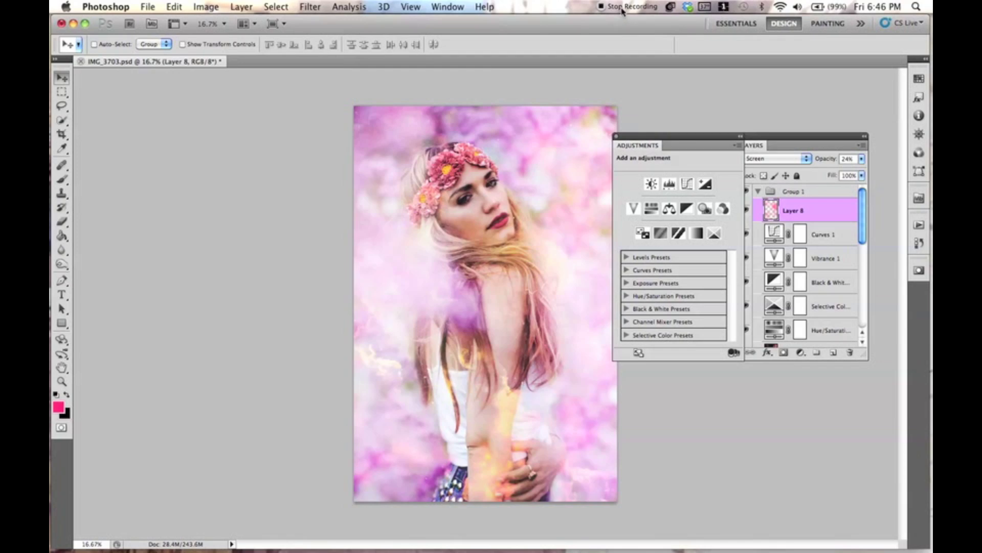
{"action": "left_click", "coordinate": [622, 8]}
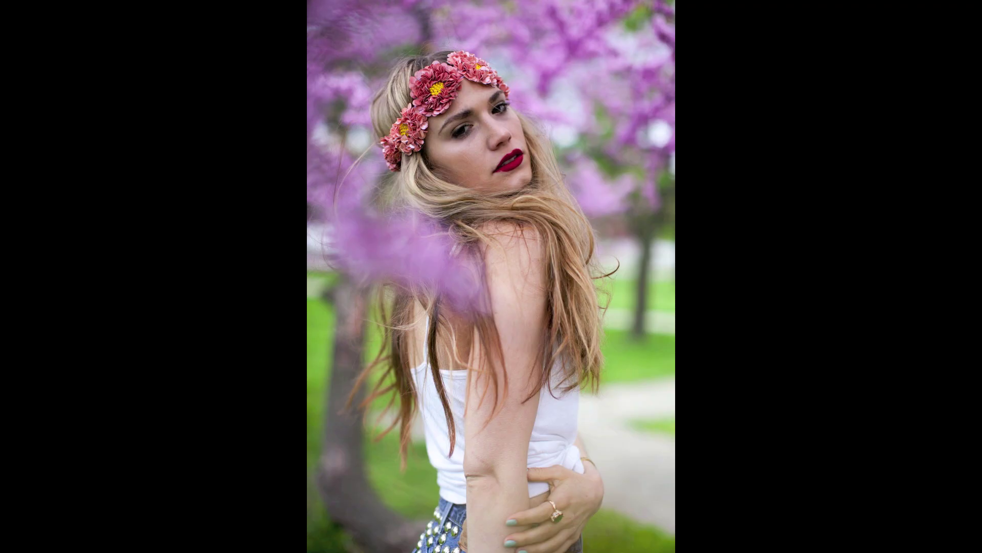